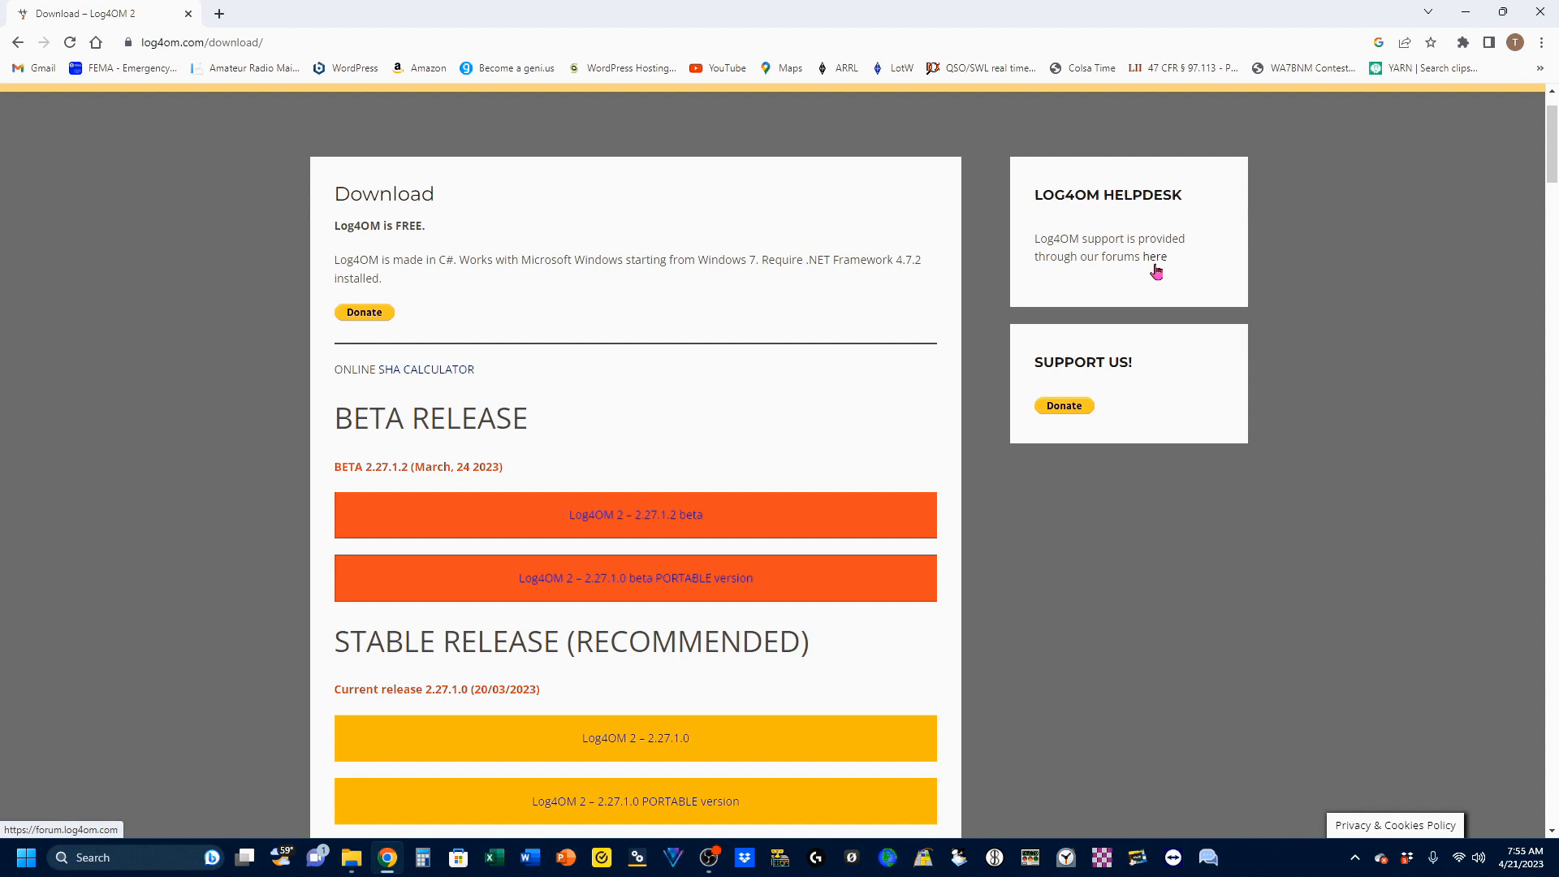
Step: Download the stable release Log4OM 2 – 2.27.1.0 from the Log4OM download page
{"action": "scroll", "coordinate": [566, 546], "scroll_direction": "down", "scroll_amount": 2}
{"action": "scroll", "coordinate": [566, 546], "scroll_direction": "down", "scroll_amount": 2}
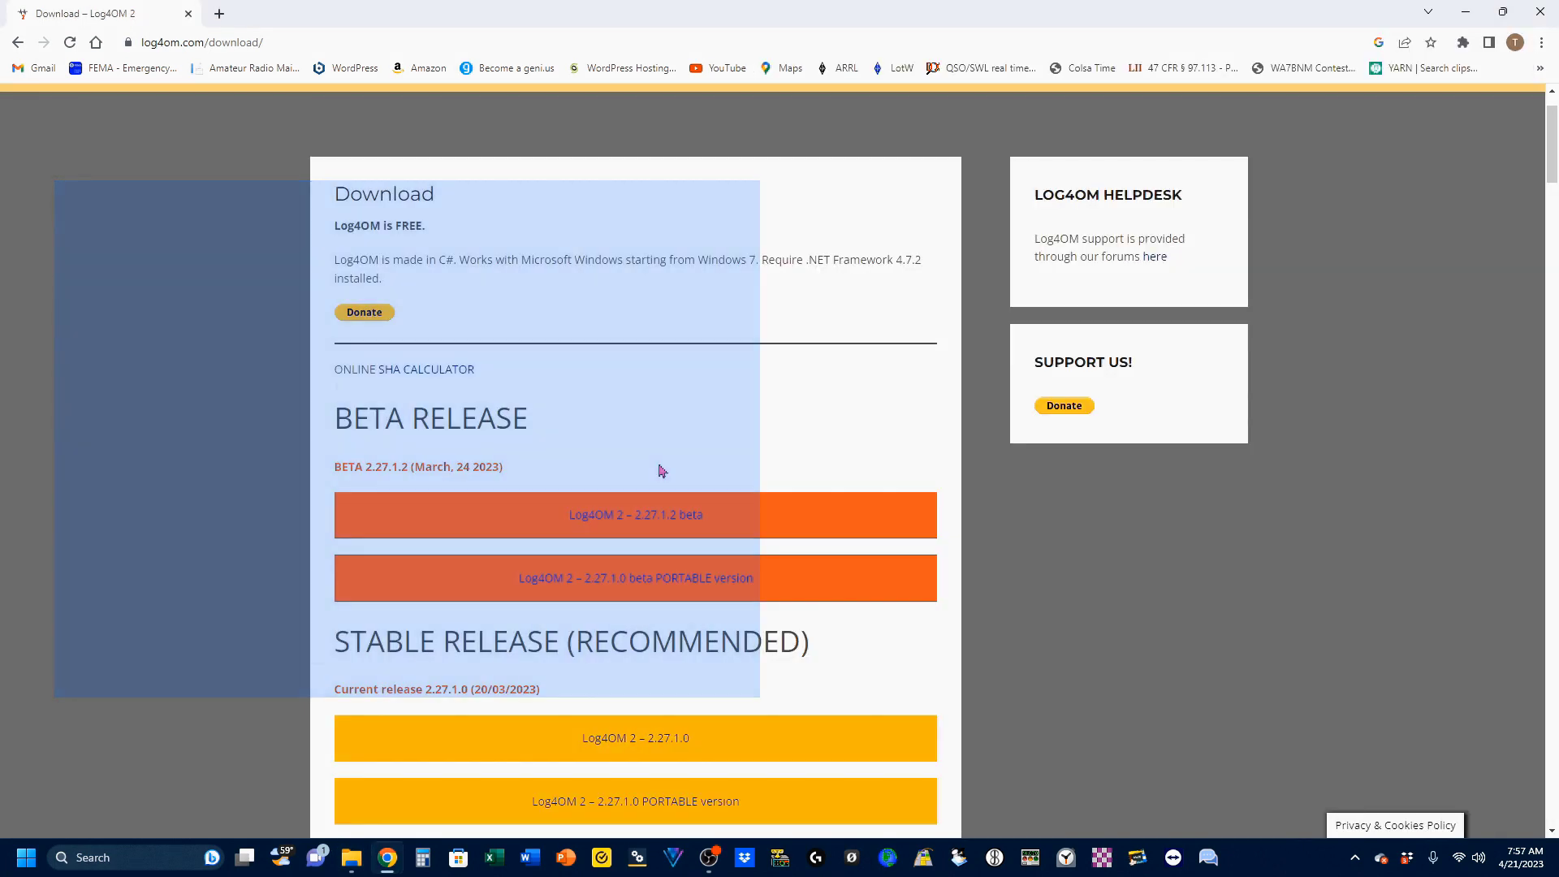
{"action": "scroll", "coordinate": [660, 465], "scroll_direction": "down", "scroll_amount": 2}
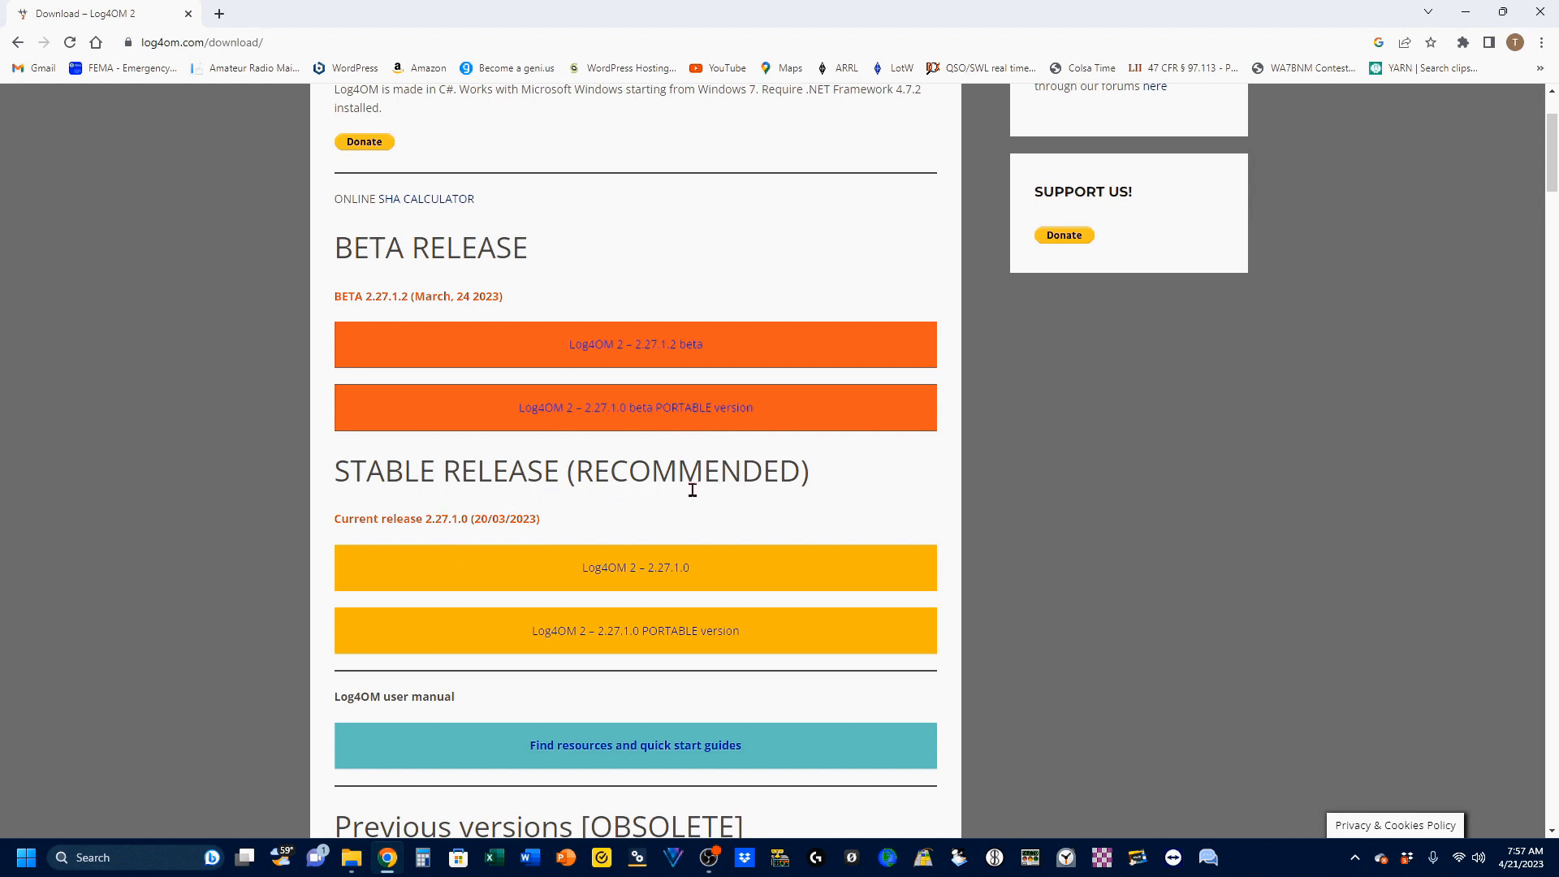
{"action": "scroll", "coordinate": [692, 490], "scroll_direction": "down", "scroll_amount": 4}
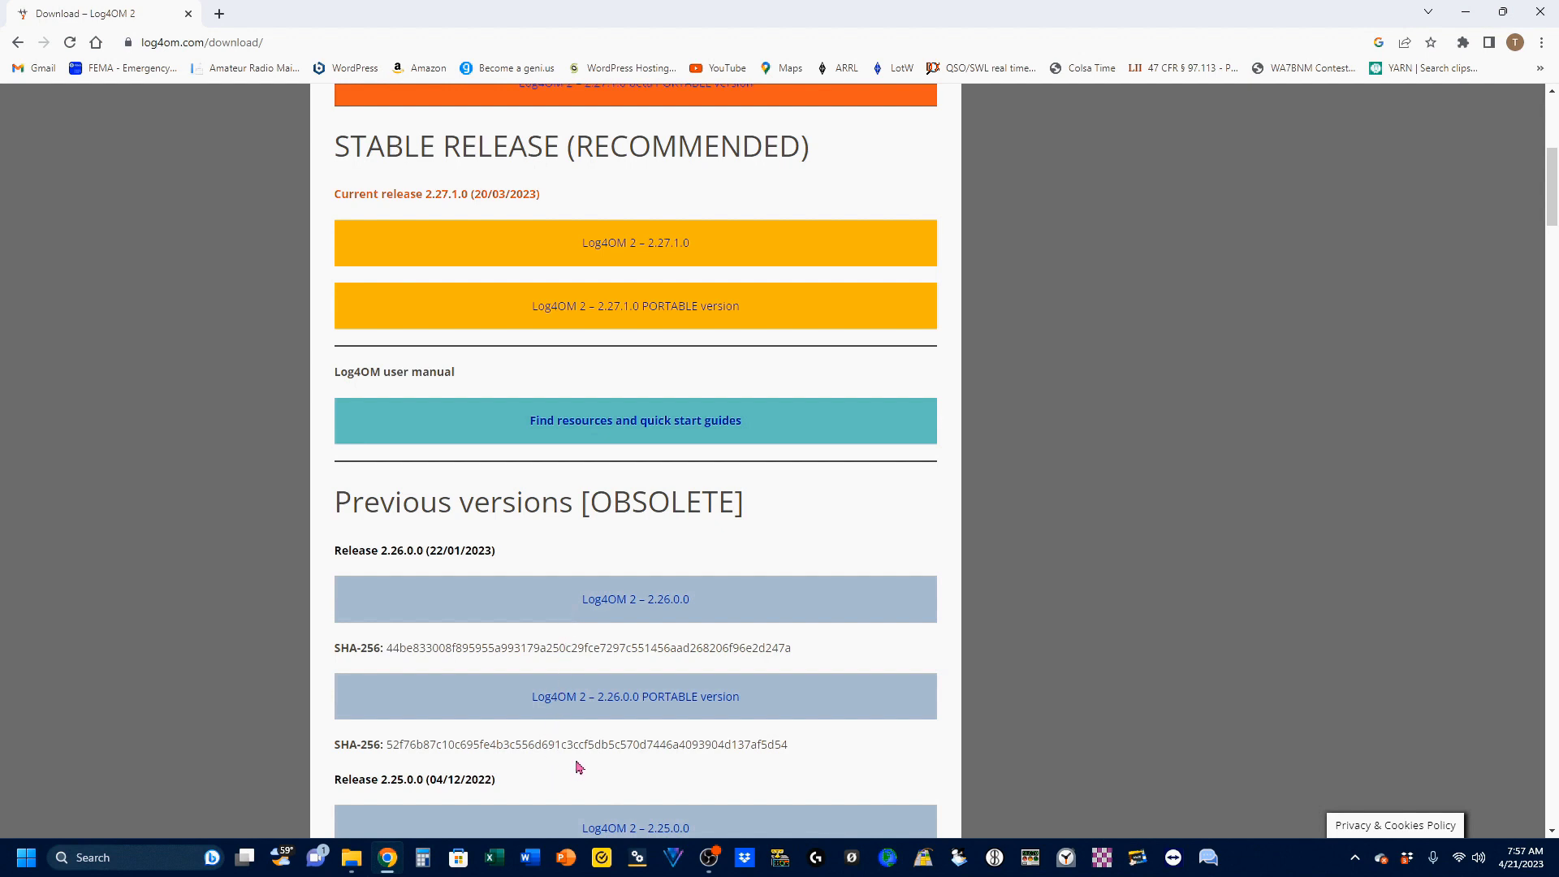
{"action": "scroll", "coordinate": [578, 767], "scroll_direction": "up", "scroll_amount": 3}
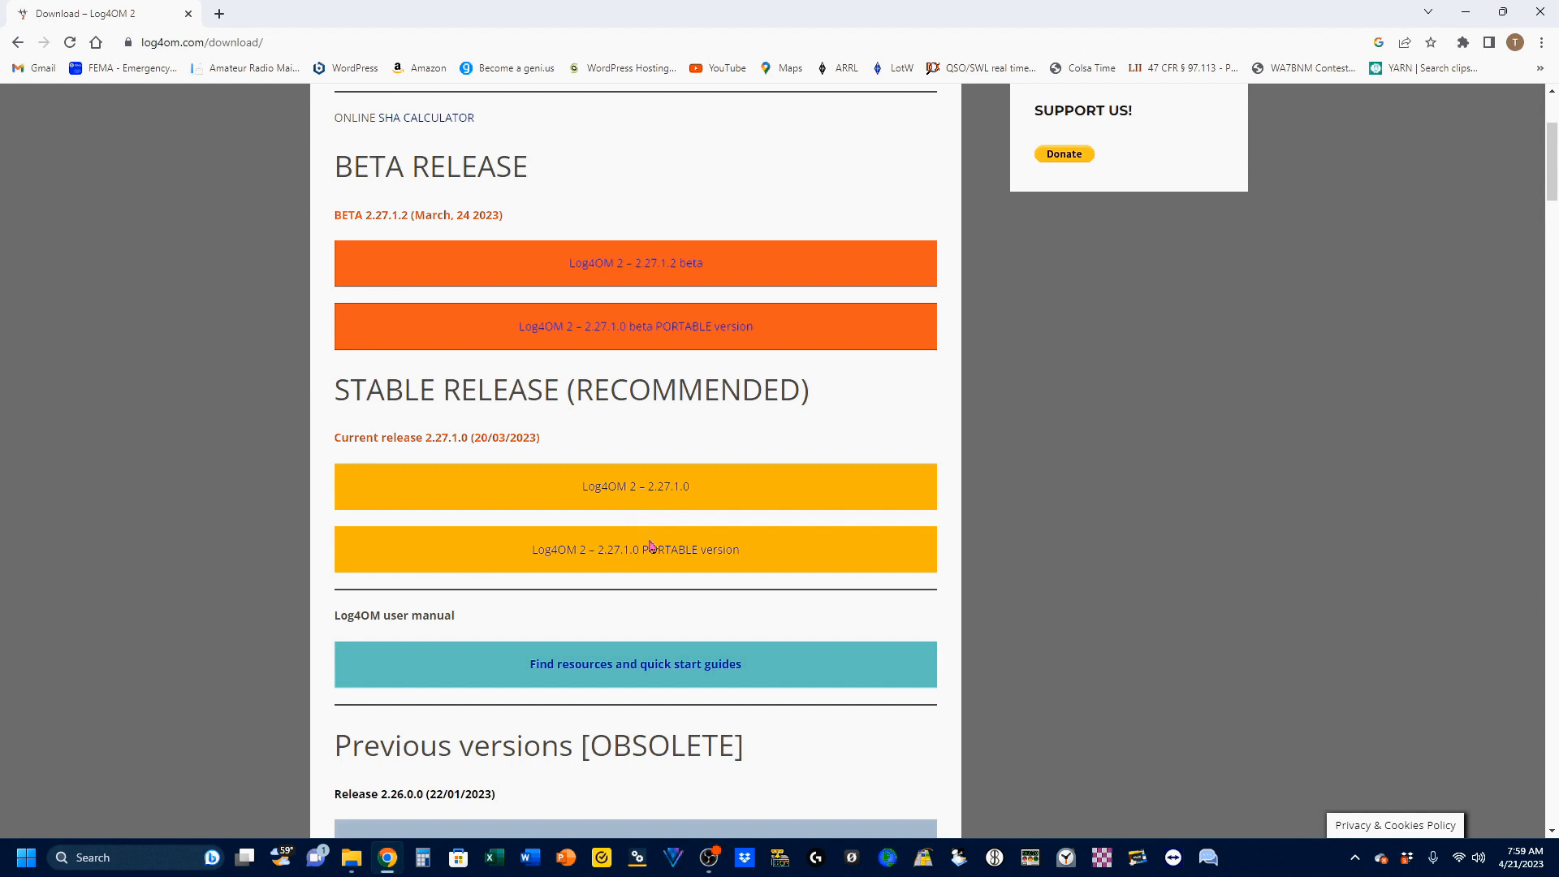
{"action": "left_click", "coordinate": [627, 496]}
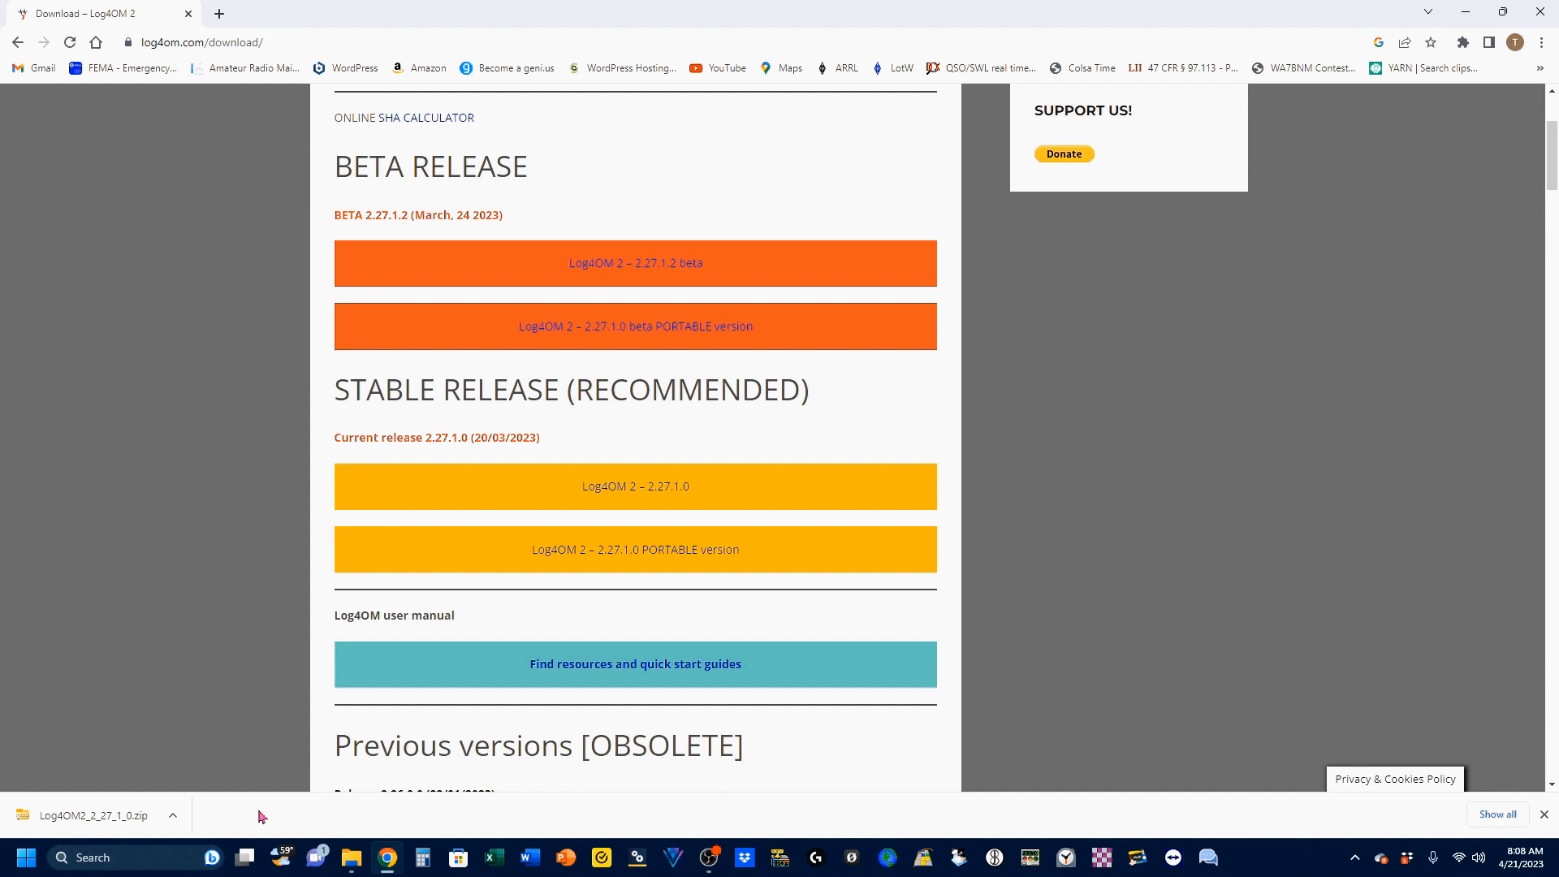
Step: Locate the downloaded Log4OM2_2_27_1_0 zip in the Downloads folder and extract it to the Log4OM2_2_27_1_0 subfolder
{"action": "left_click", "coordinate": [173, 817]}
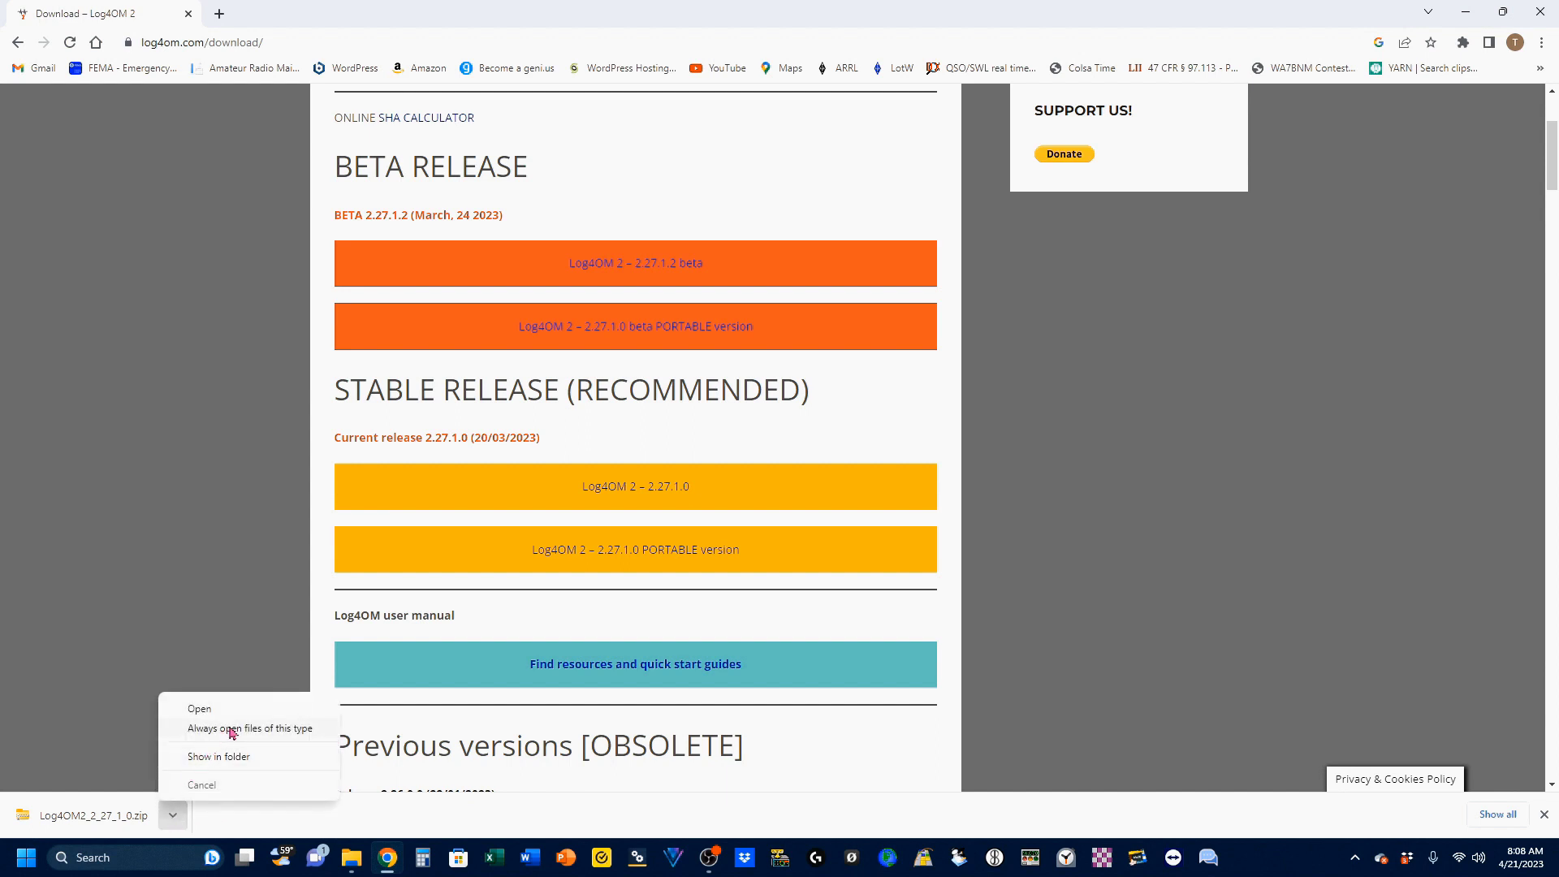
{"action": "left_click", "coordinate": [227, 758]}
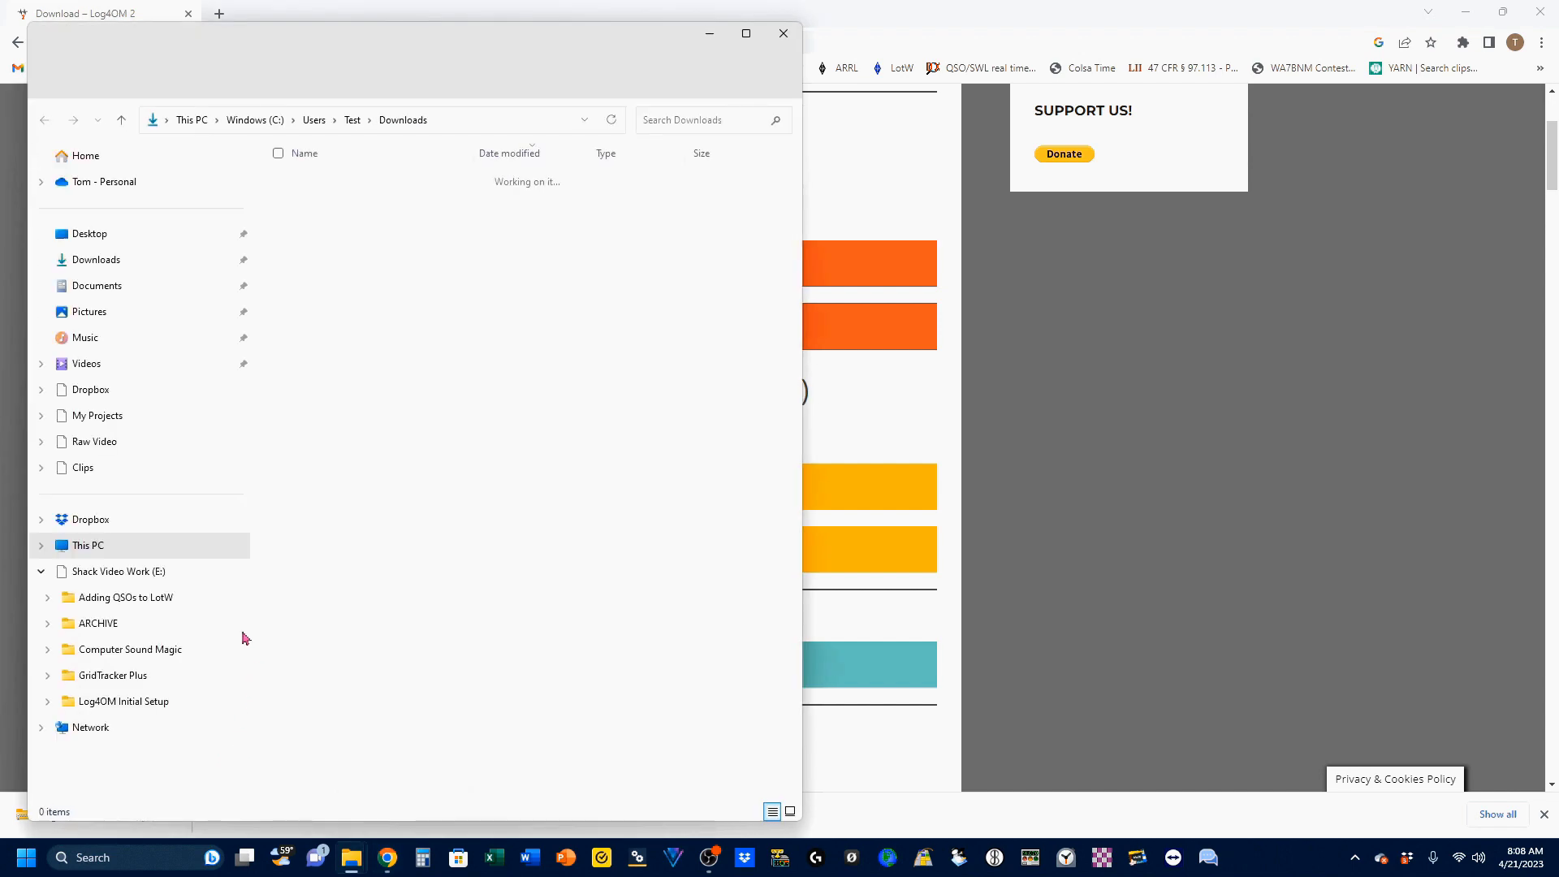
{"action": "left_click", "coordinate": [386, 857]}
{"action": "mouse_move", "coordinate": [351, 857]}
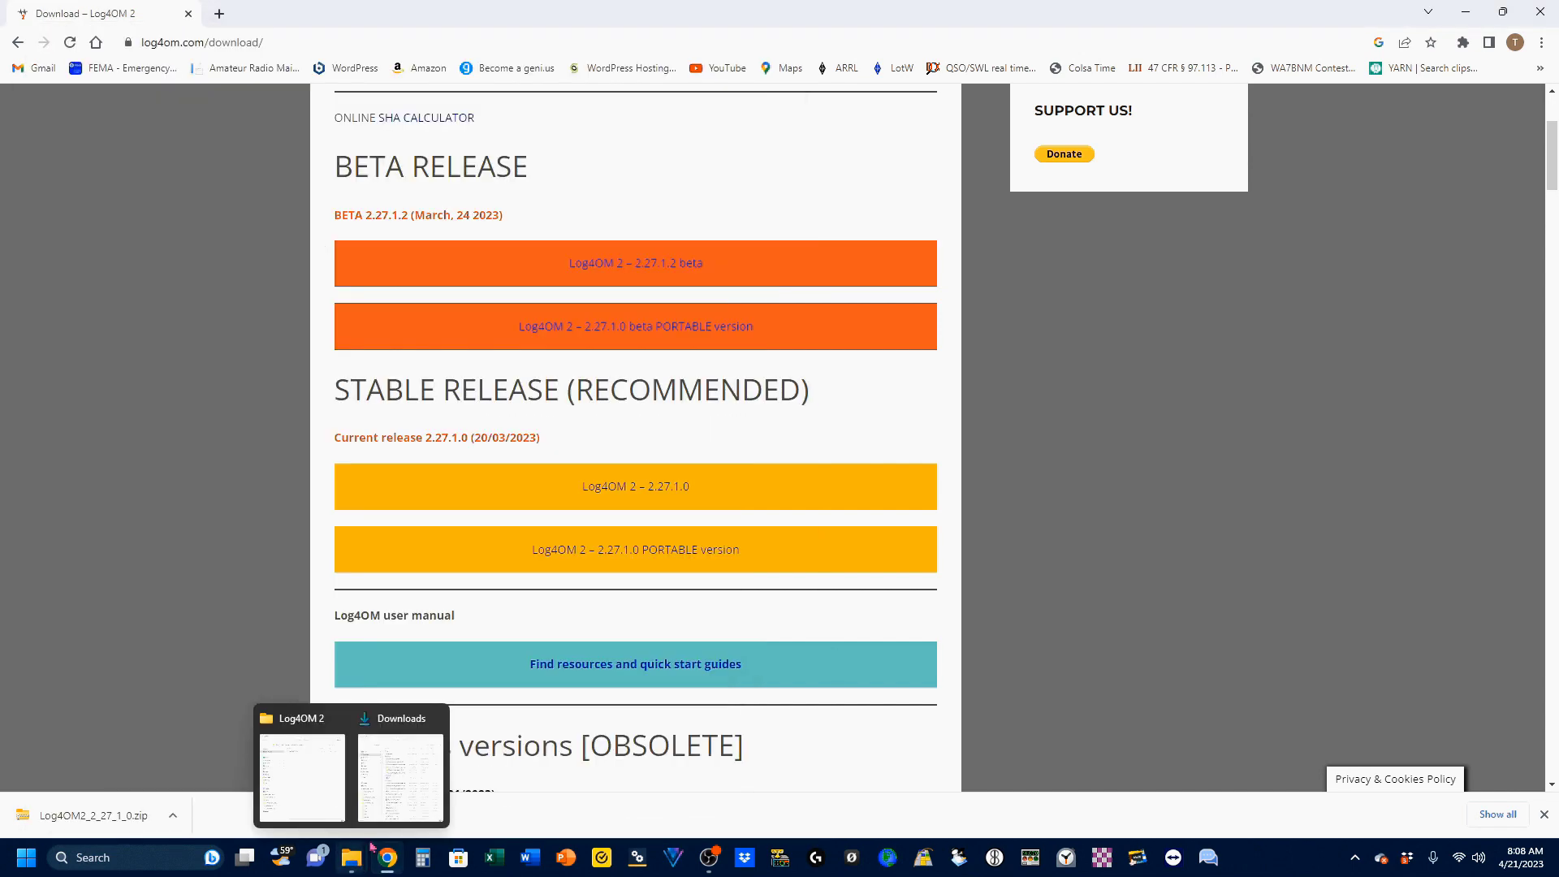
{"action": "left_click", "coordinate": [397, 802]}
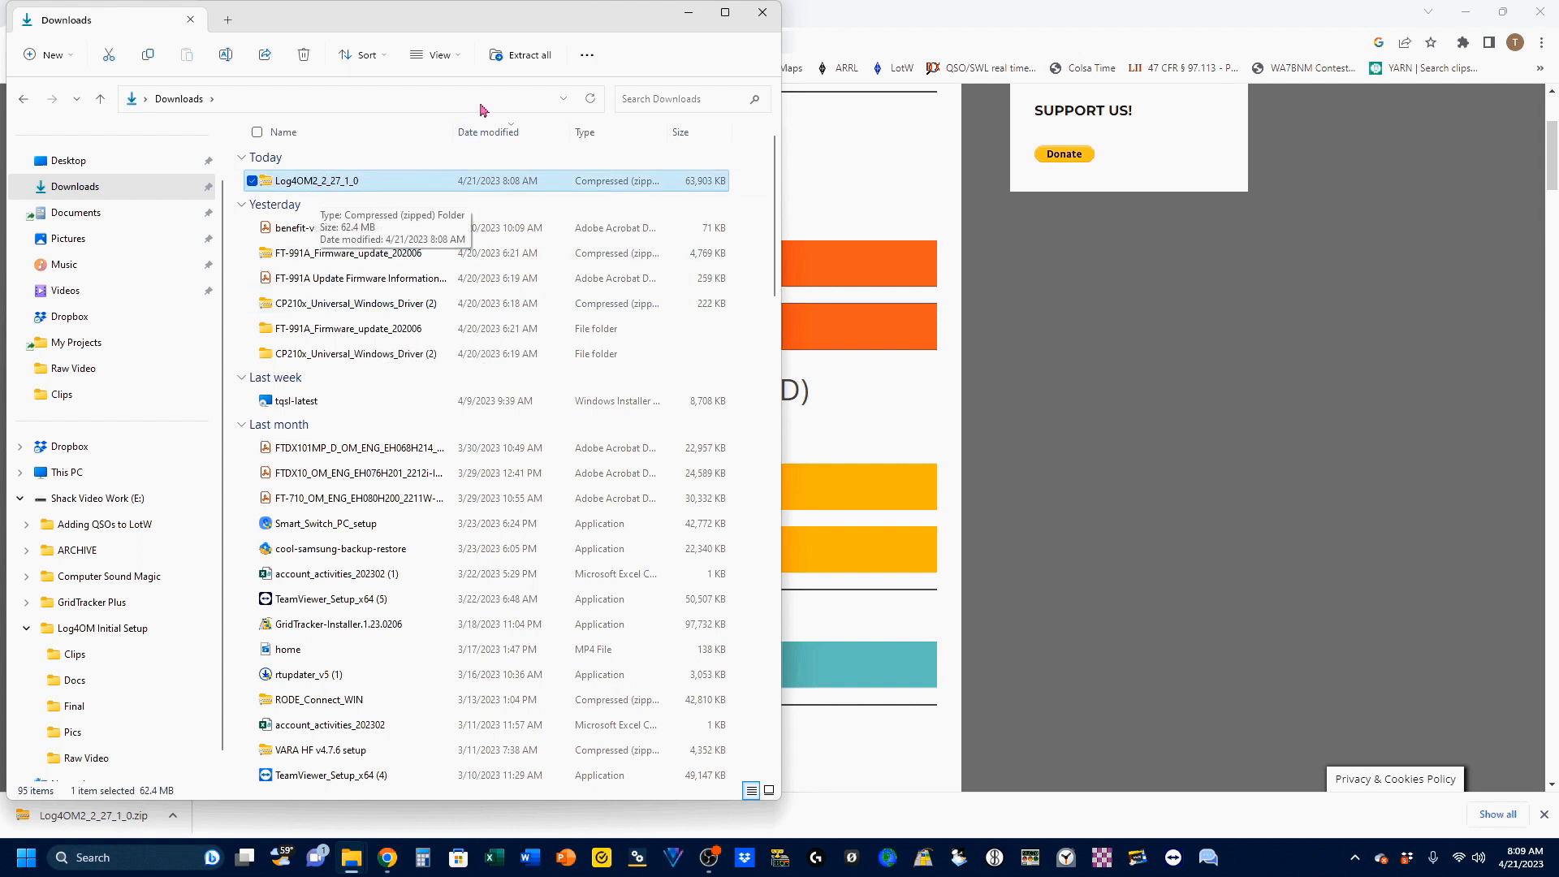
{"action": "left_click", "coordinate": [533, 57]}
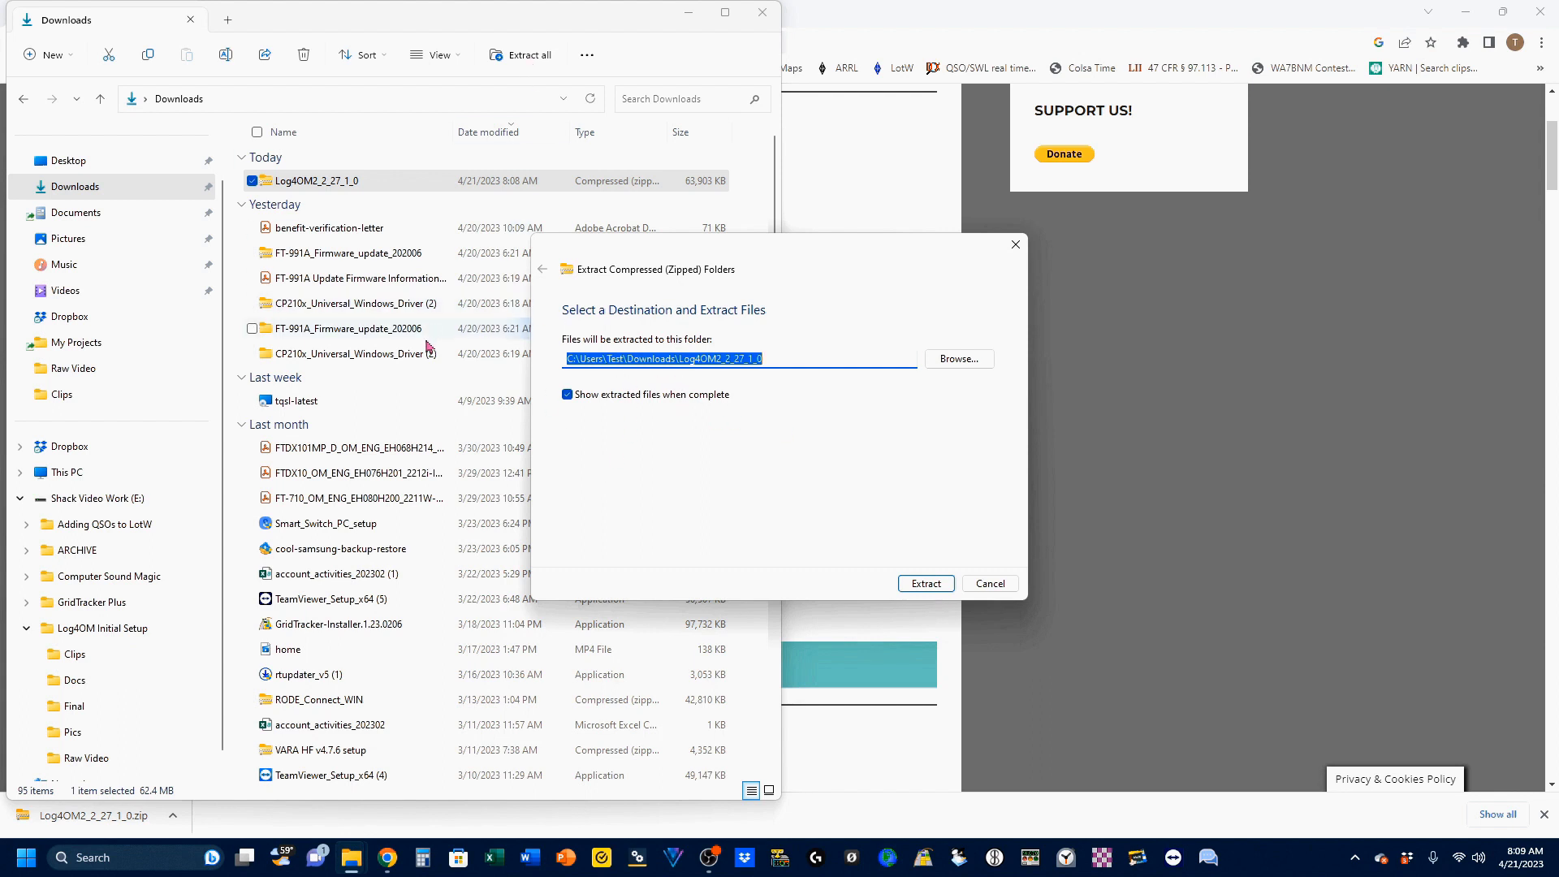
{"action": "left_click", "coordinate": [918, 582]}
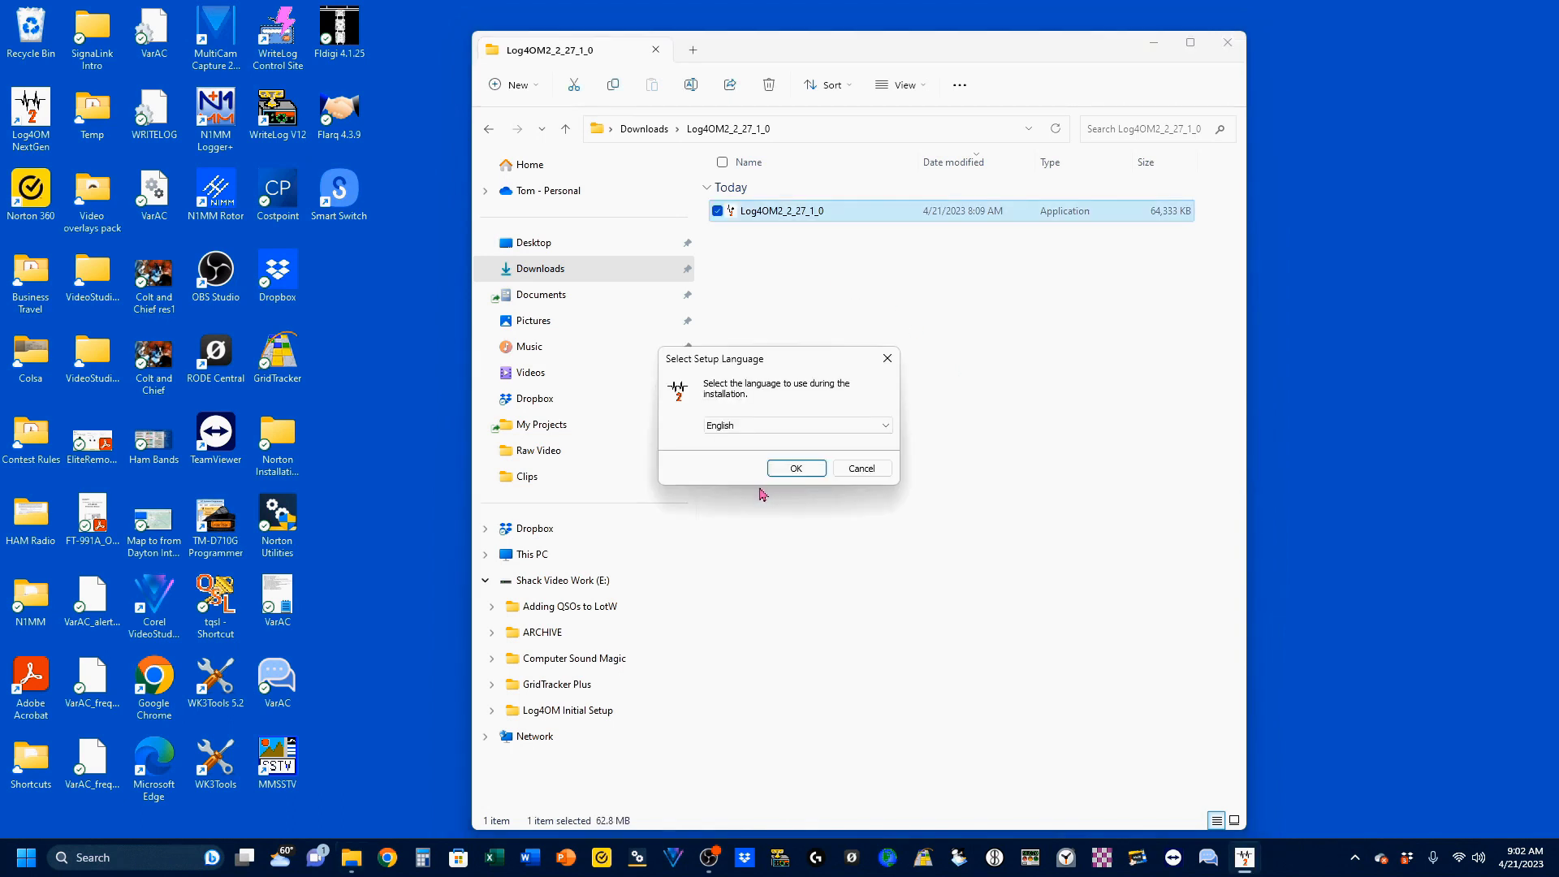
Step: Choose English as the setup language and accept the Log4OM Next Gen license agreement
{"action": "left_click", "coordinate": [885, 426]}
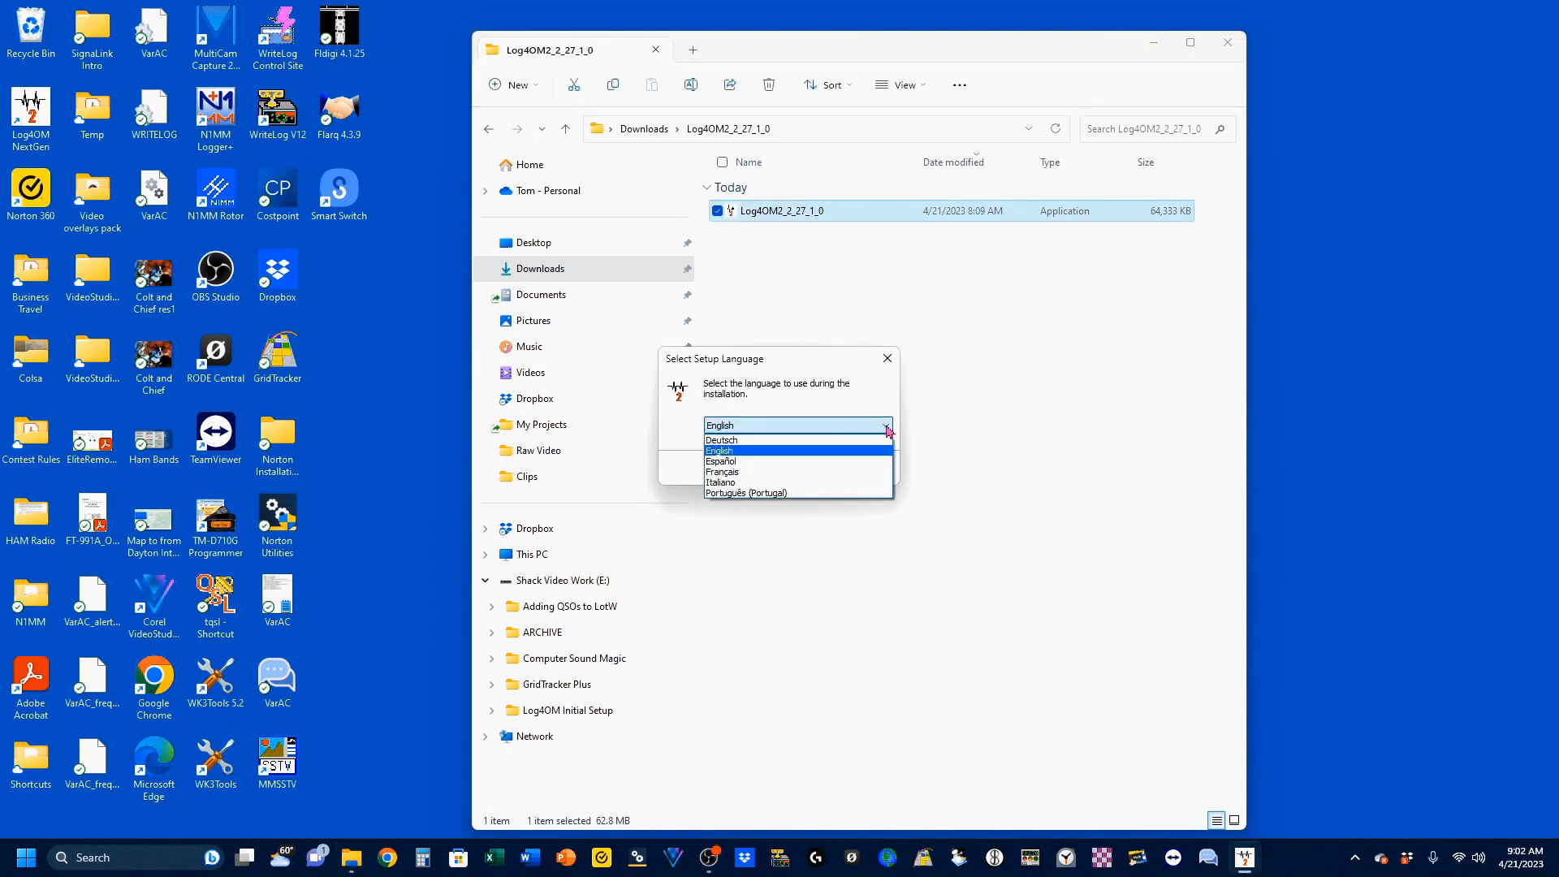
{"action": "left_click", "coordinate": [738, 452]}
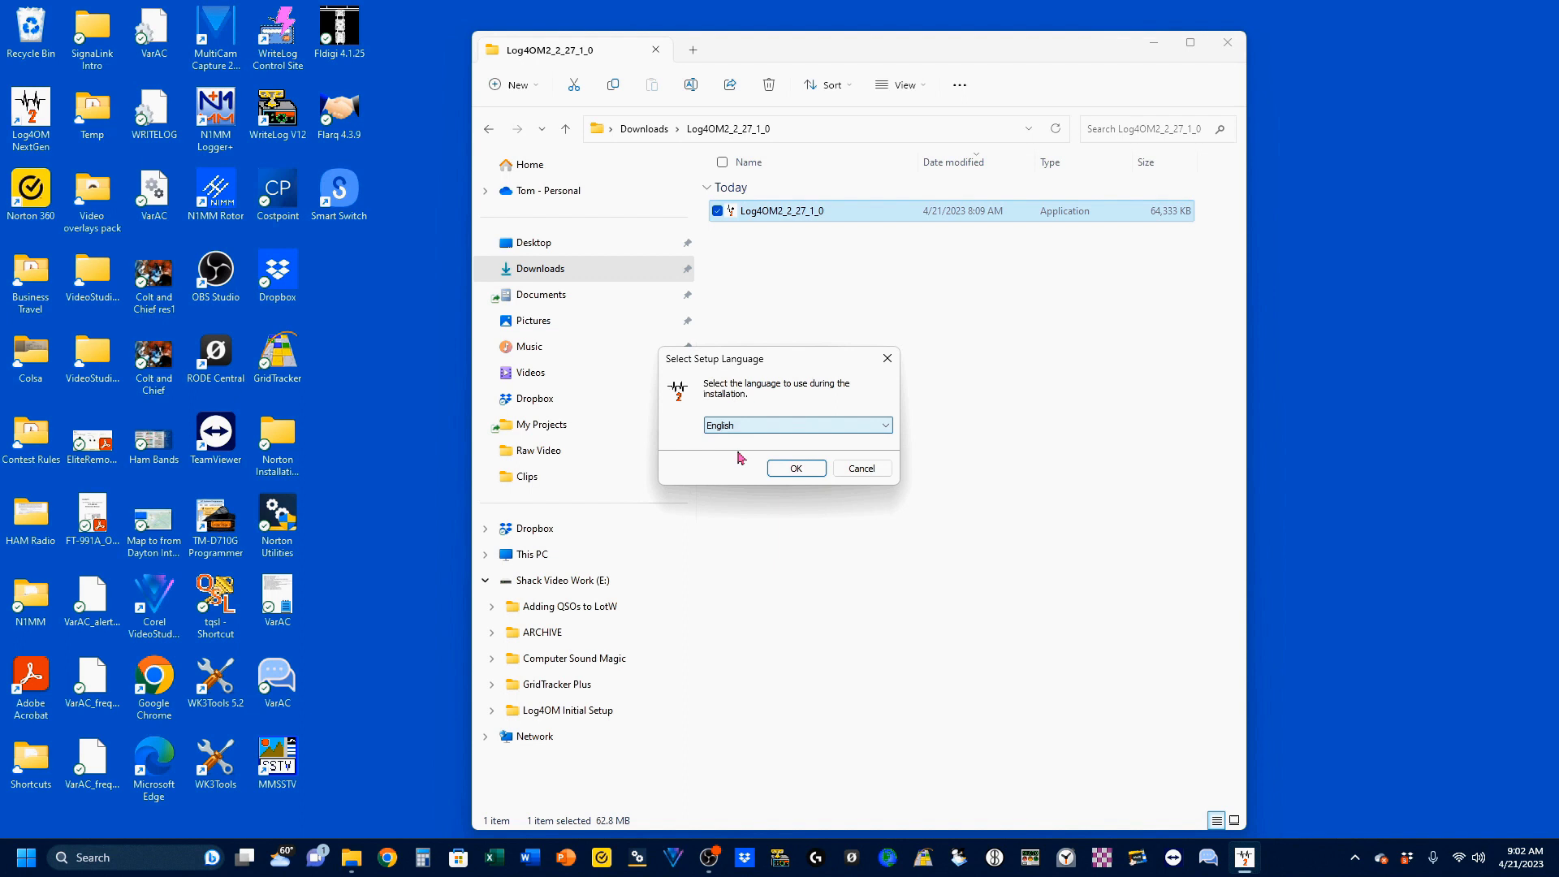
{"action": "left_click", "coordinate": [804, 475]}
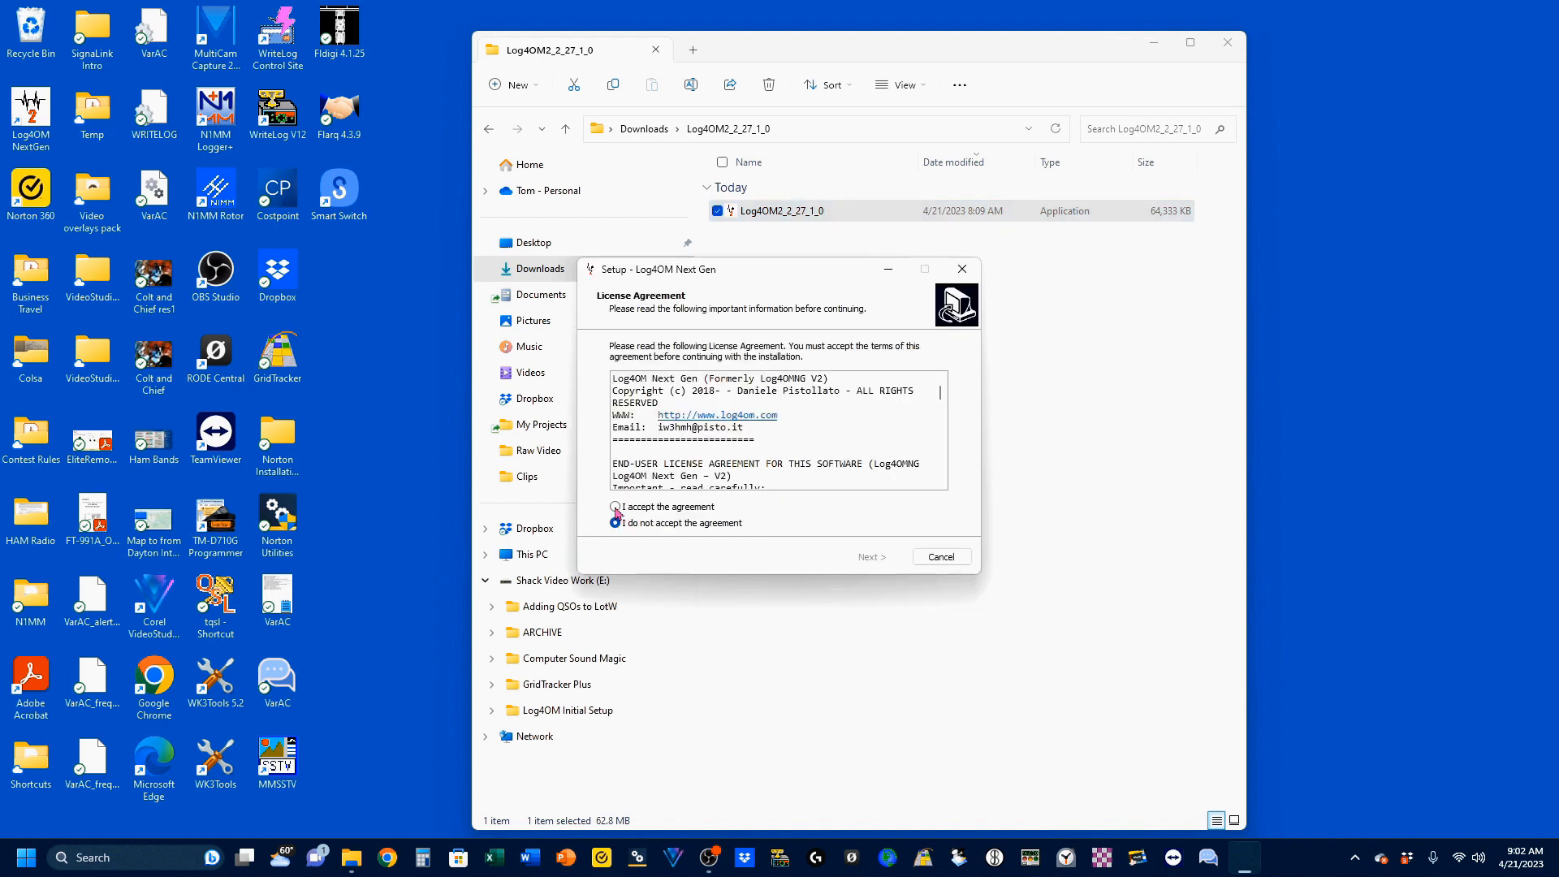
{"action": "left_click", "coordinate": [615, 506]}
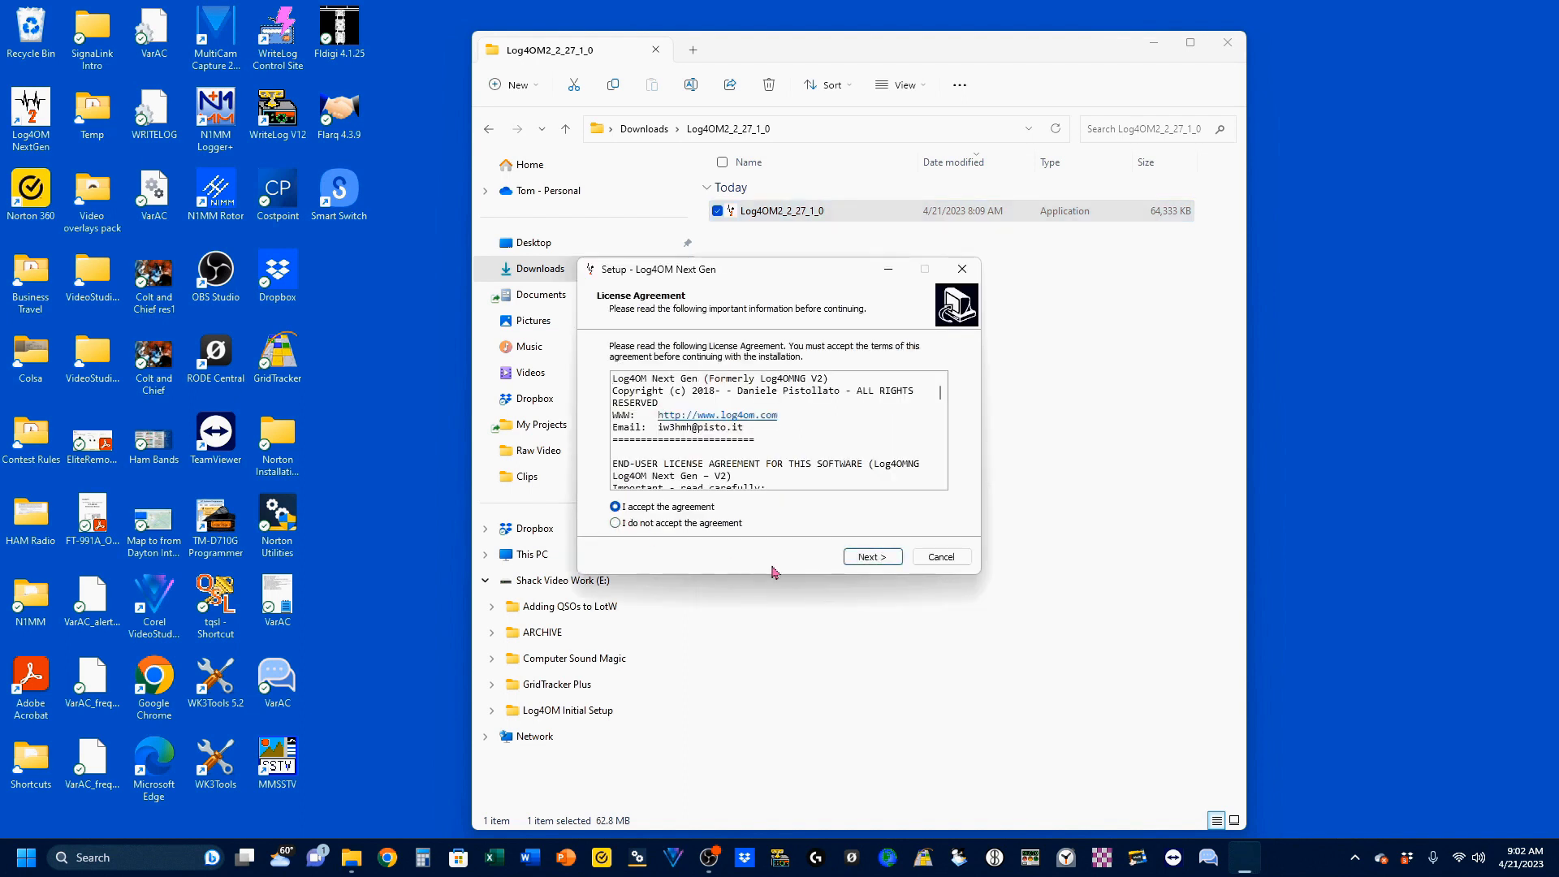
{"action": "left_click", "coordinate": [869, 557]}
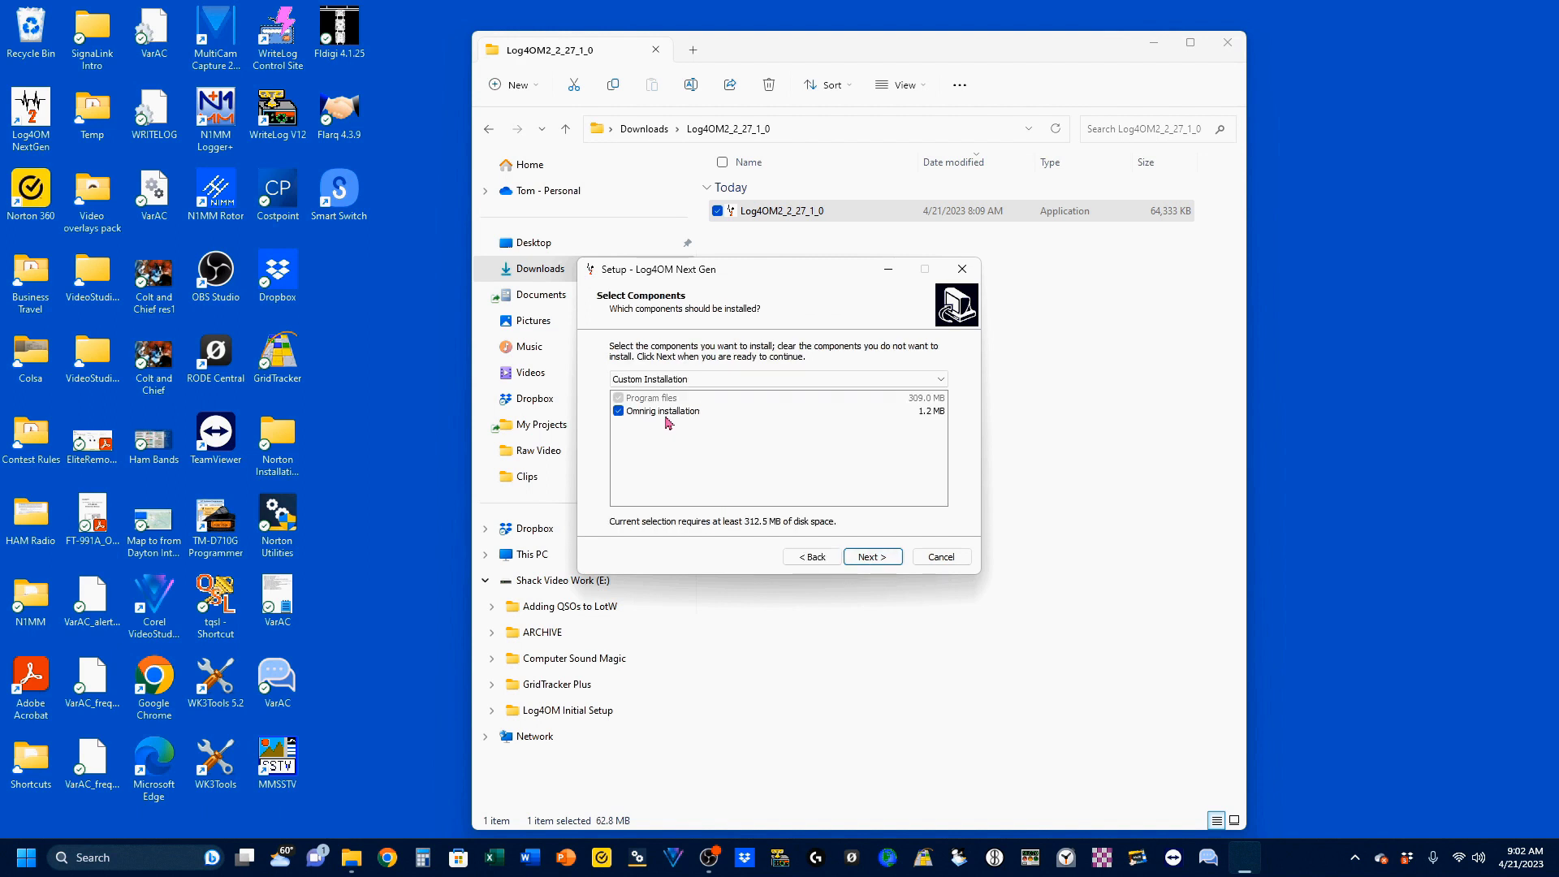
Step: Keep the Omnirig installation component and the desktop shortcut option, and run the Log4OM NextGen installation
{"action": "key", "text": "Return"}
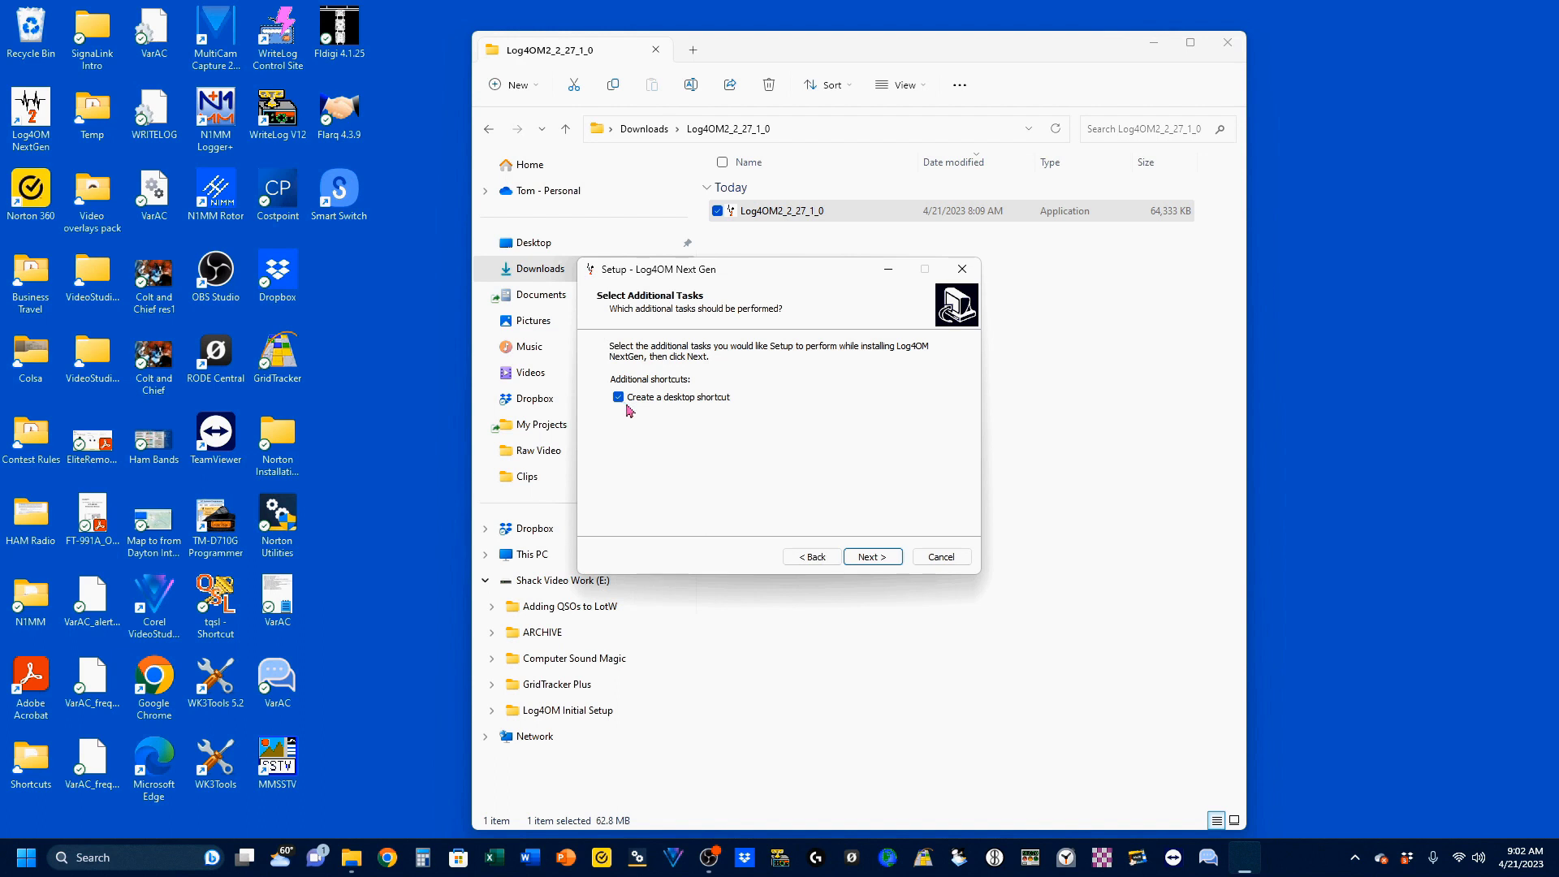
{"action": "key", "text": "Return"}
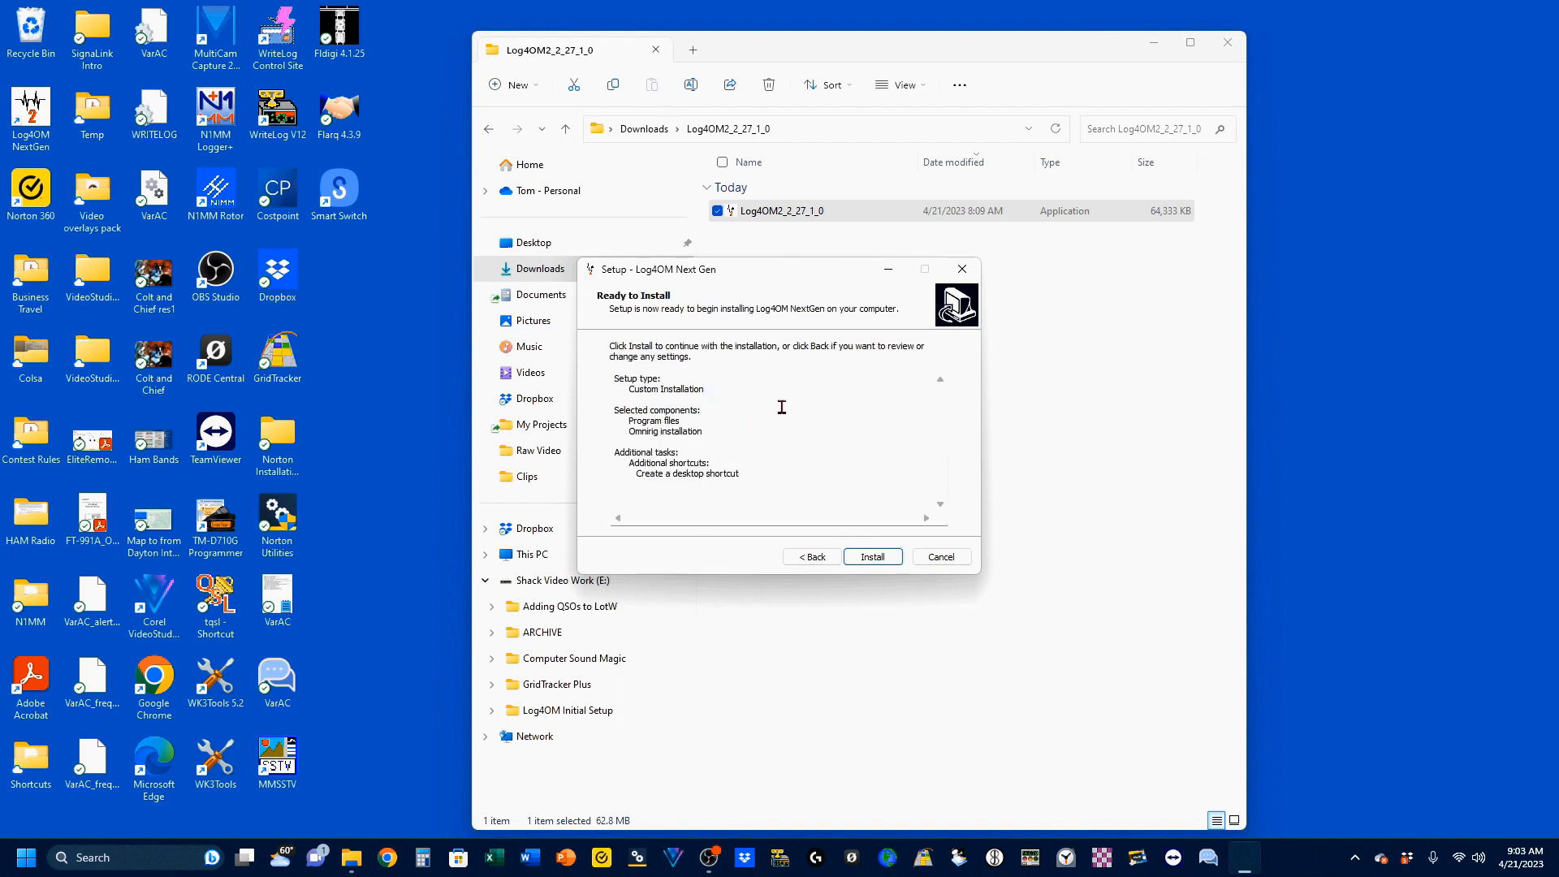
{"action": "left_click", "coordinate": [881, 559]}
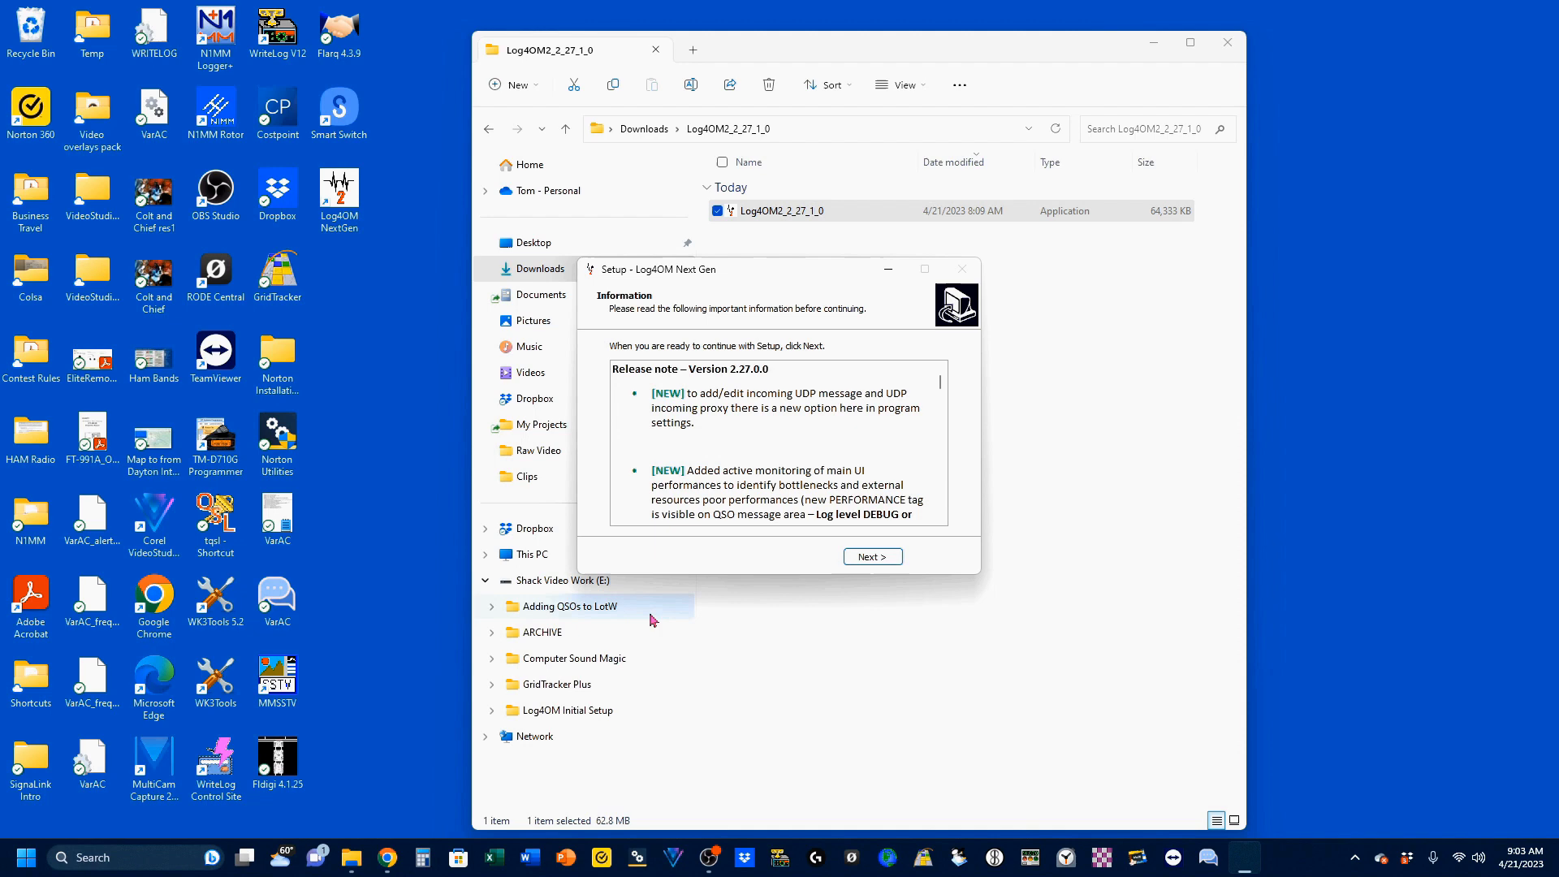
Step: Read through the release notes and finish setup with both Launch Log4OM NextGen and Run OmniRigSetup.exe disabled
{"action": "left_click", "coordinate": [388, 859]}
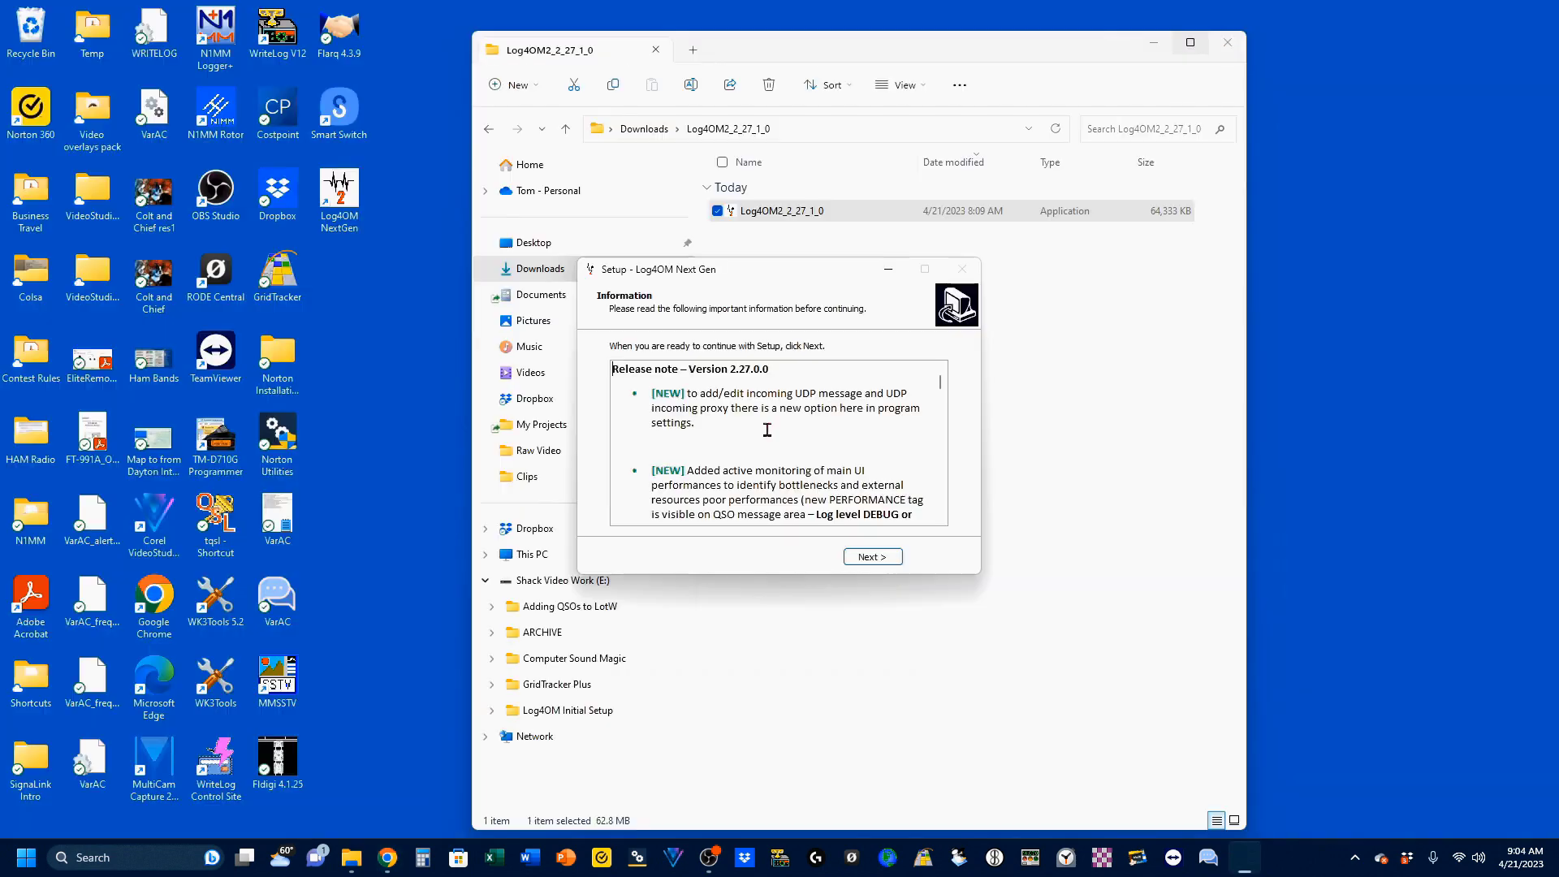
{"action": "scroll", "coordinate": [767, 428], "scroll_direction": "down", "scroll_amount": 10}
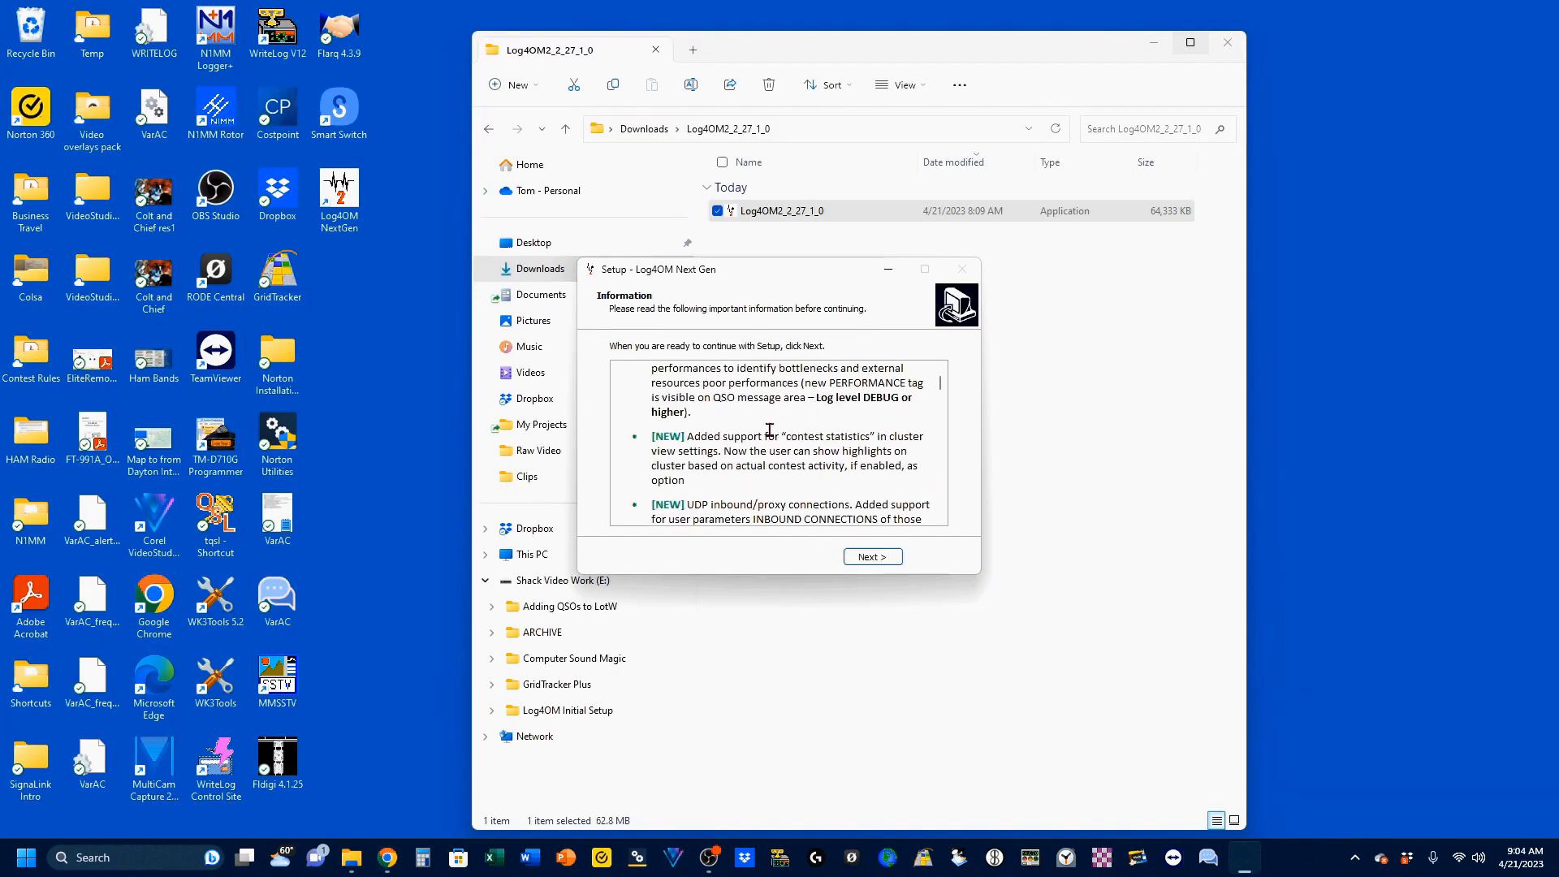
{"action": "scroll", "coordinate": [768, 428], "scroll_direction": "down", "scroll_amount": 6}
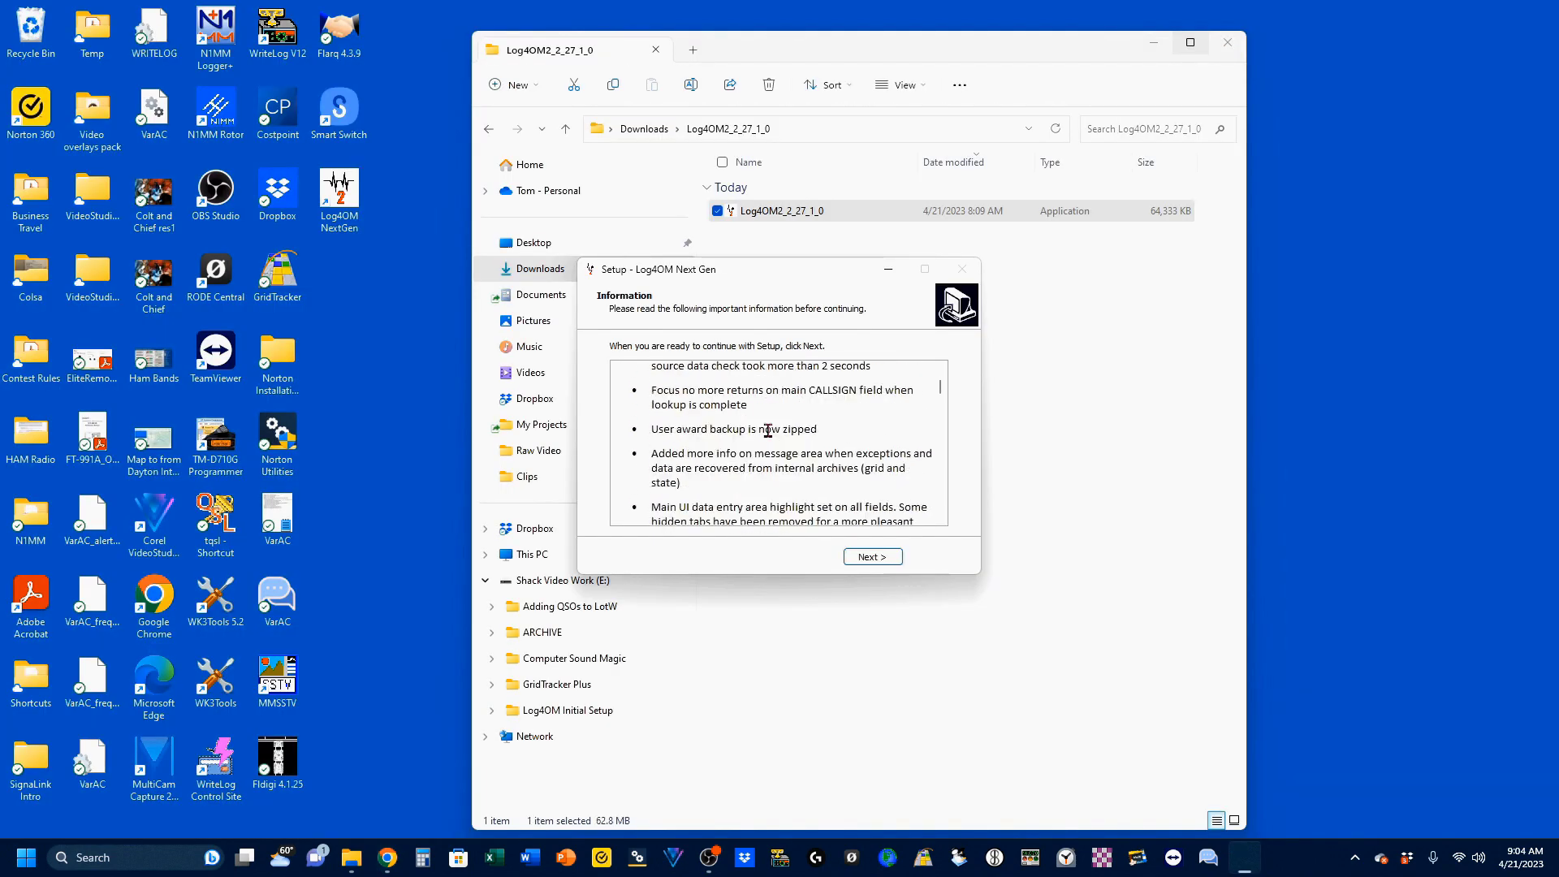
{"action": "left_click", "coordinate": [867, 560]}
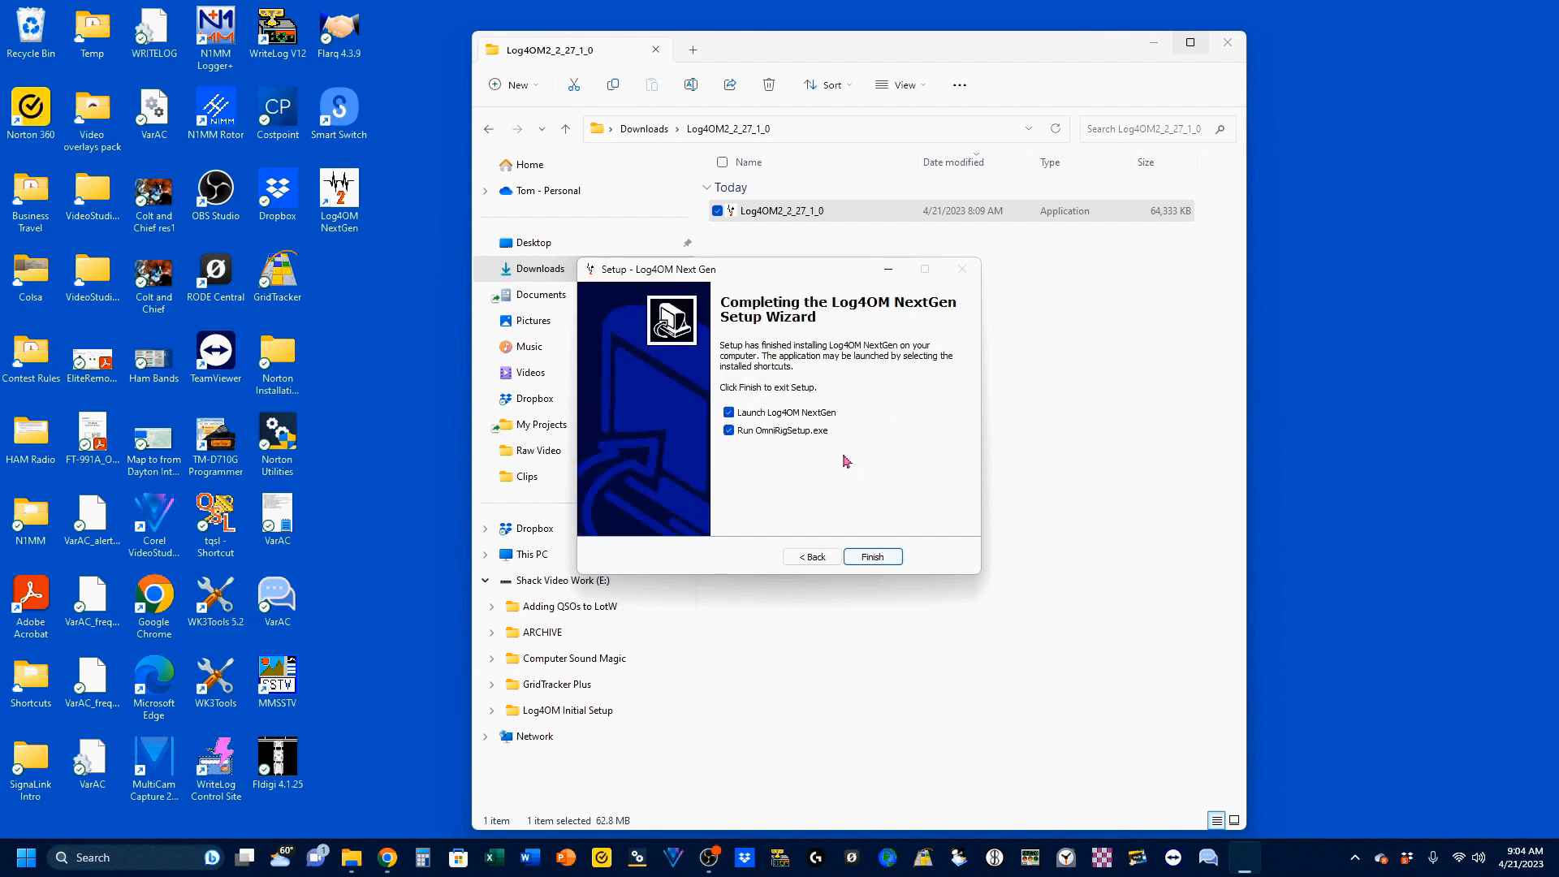
{"action": "left_click", "coordinate": [729, 414]}
{"action": "left_click", "coordinate": [729, 430]}
{"action": "key", "text": "Return"}
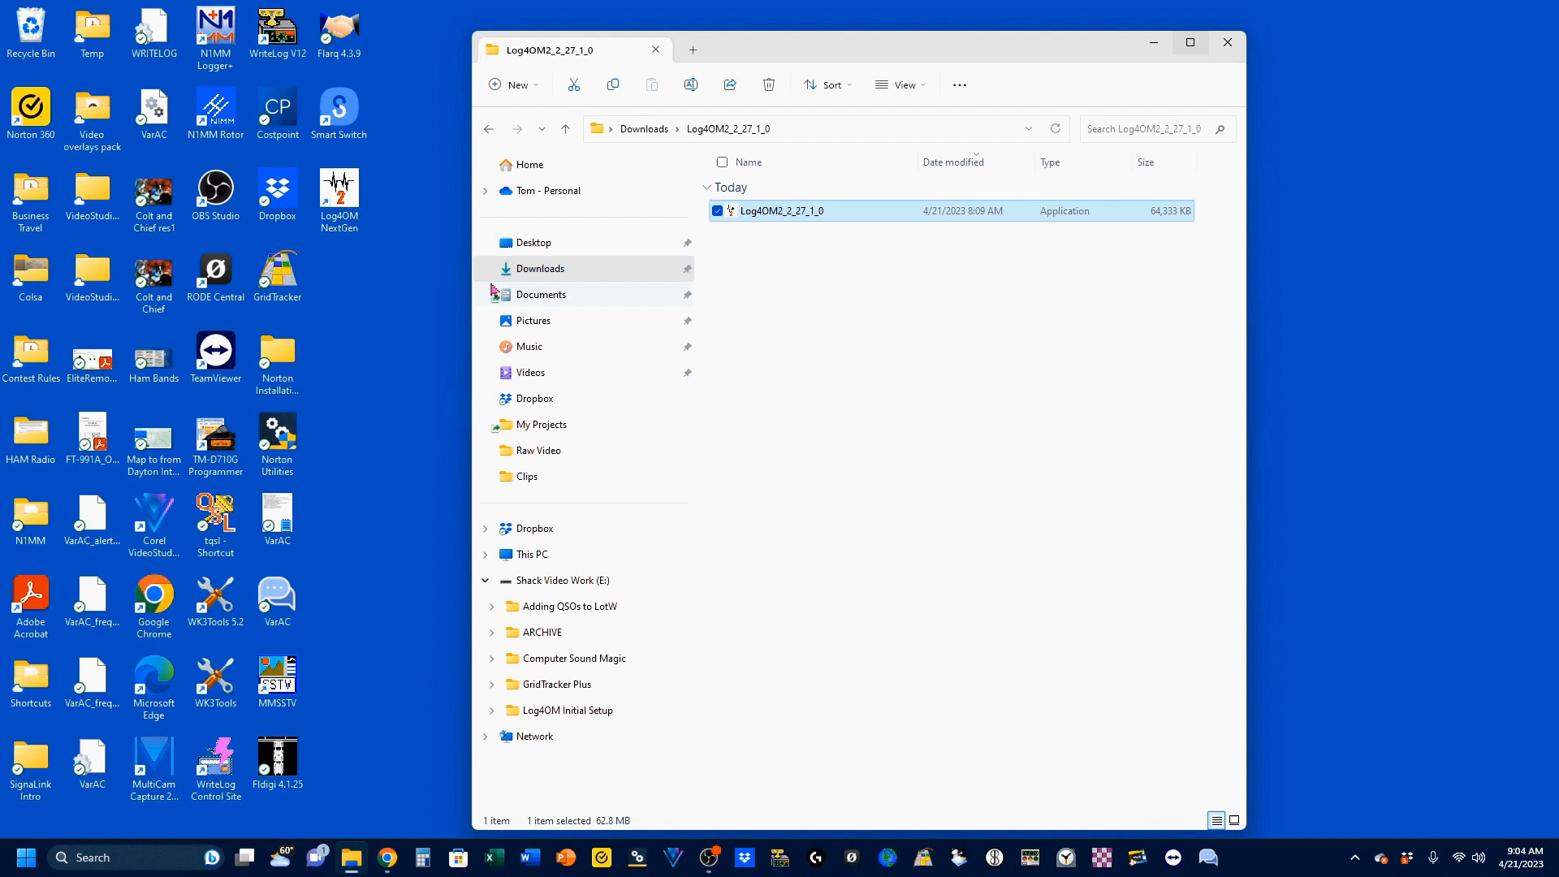
Step: Close the extracted installer folder and launch Log4OM NextGen from its desktop shortcut
{"action": "left_click", "coordinate": [1228, 42]}
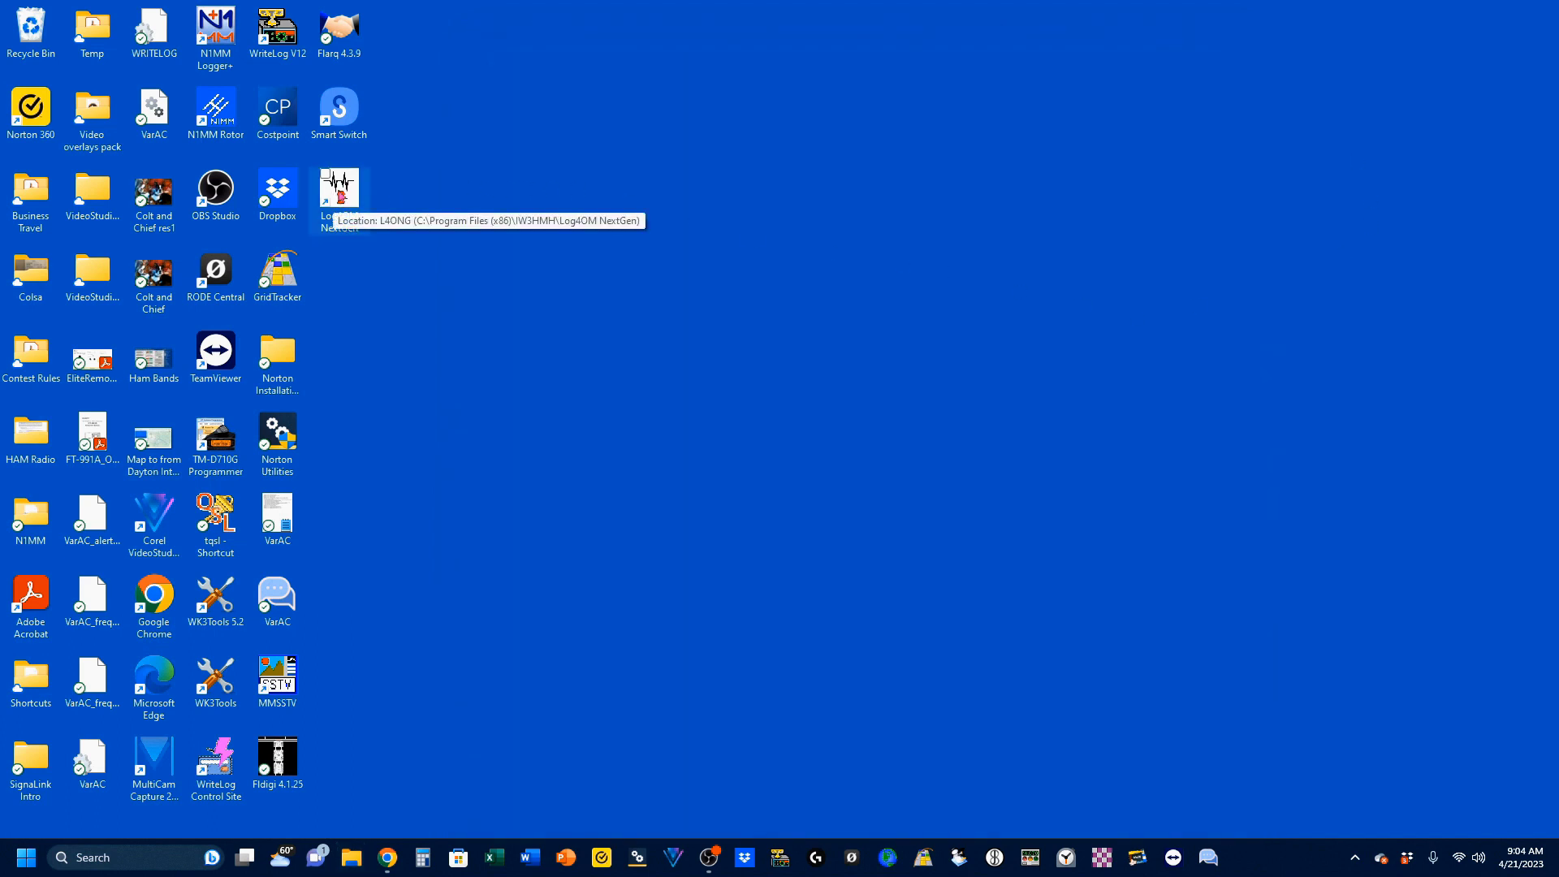
{"action": "left_click", "coordinate": [338, 198]}
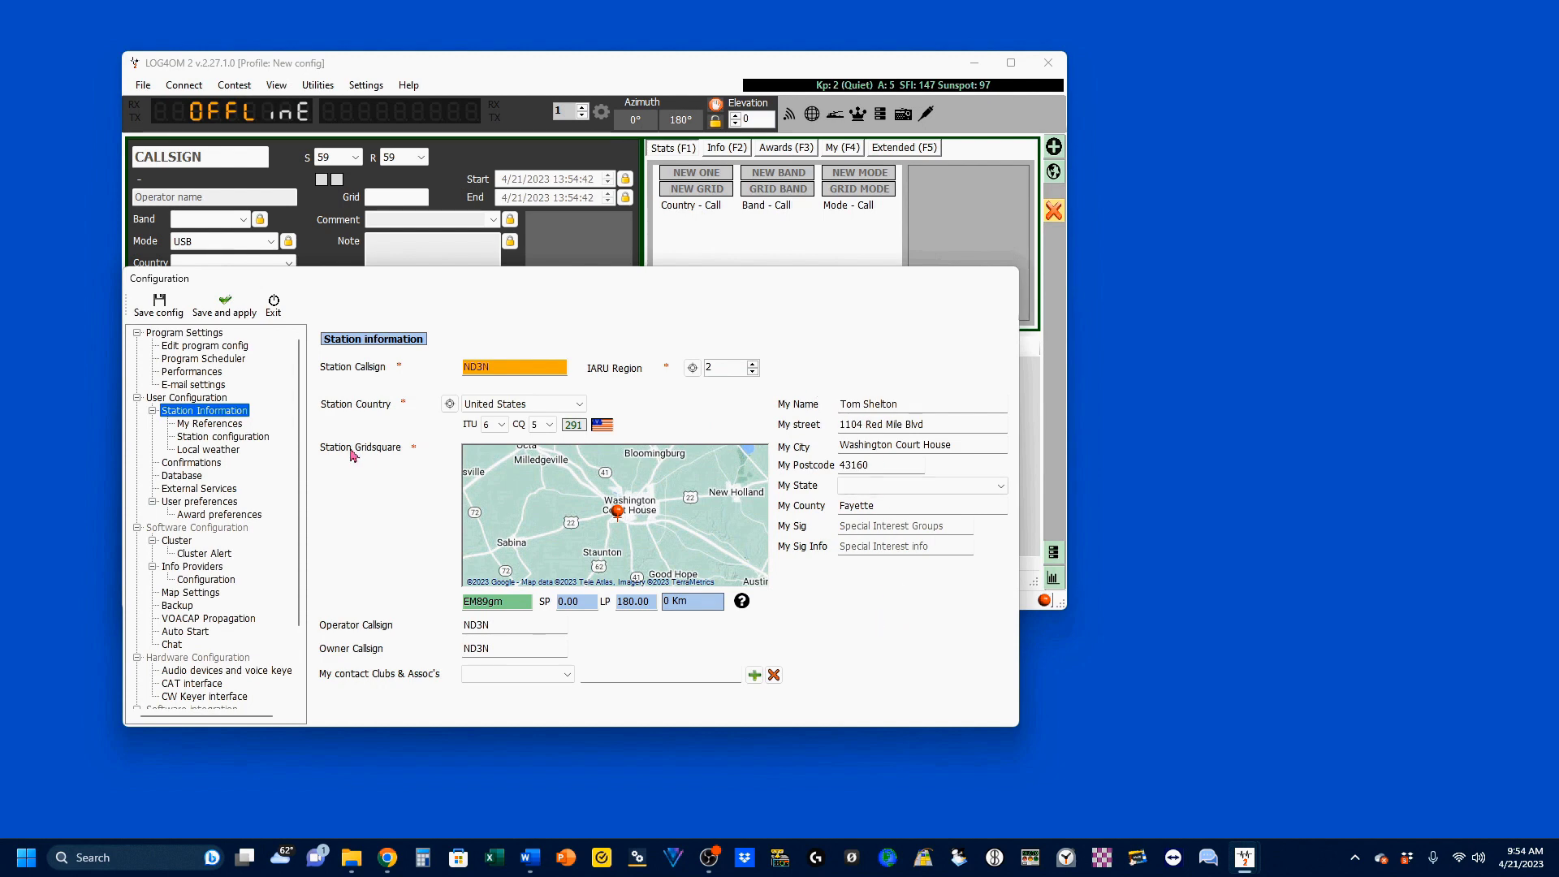
Step: Exit the Configuration window and reopen Program Configuration from the main Log4OM window
{"action": "left_click", "coordinate": [273, 306]}
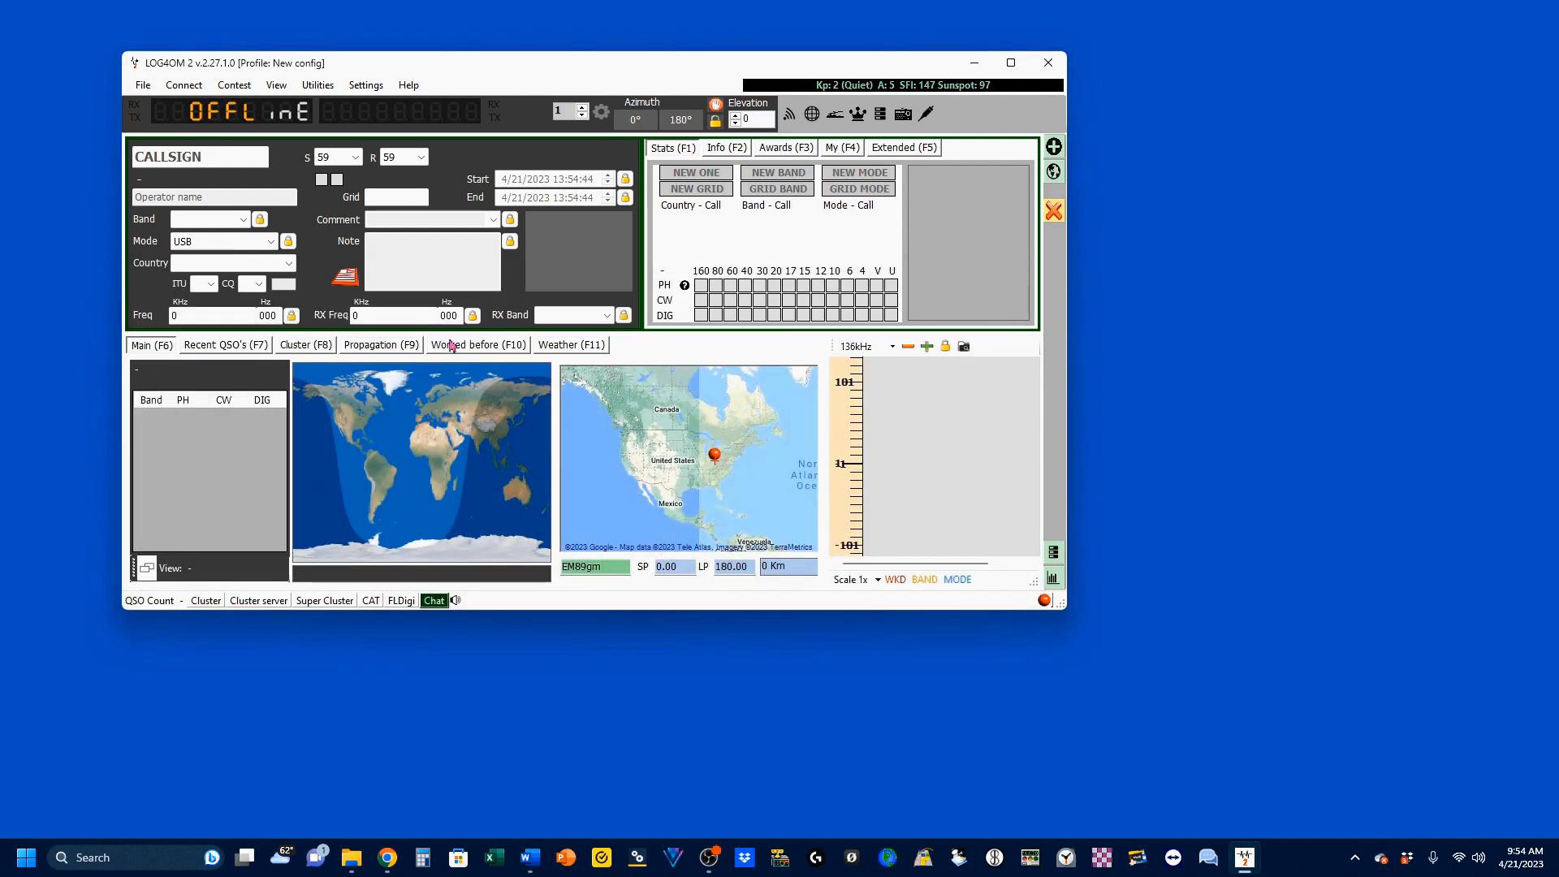
{"action": "left_click", "coordinate": [362, 87]}
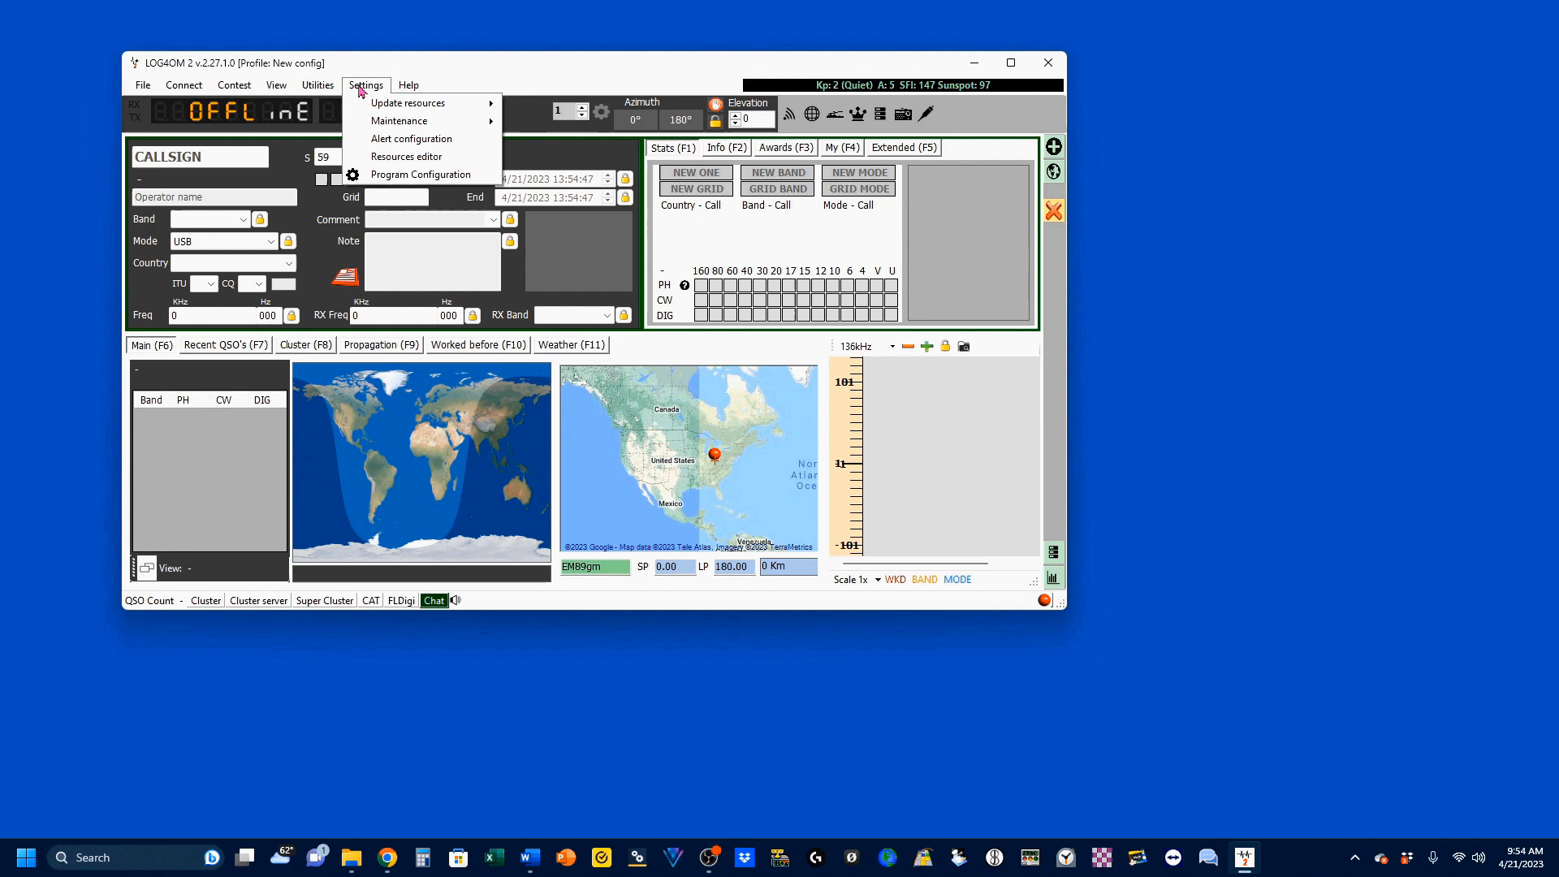
{"action": "left_click", "coordinate": [412, 180]}
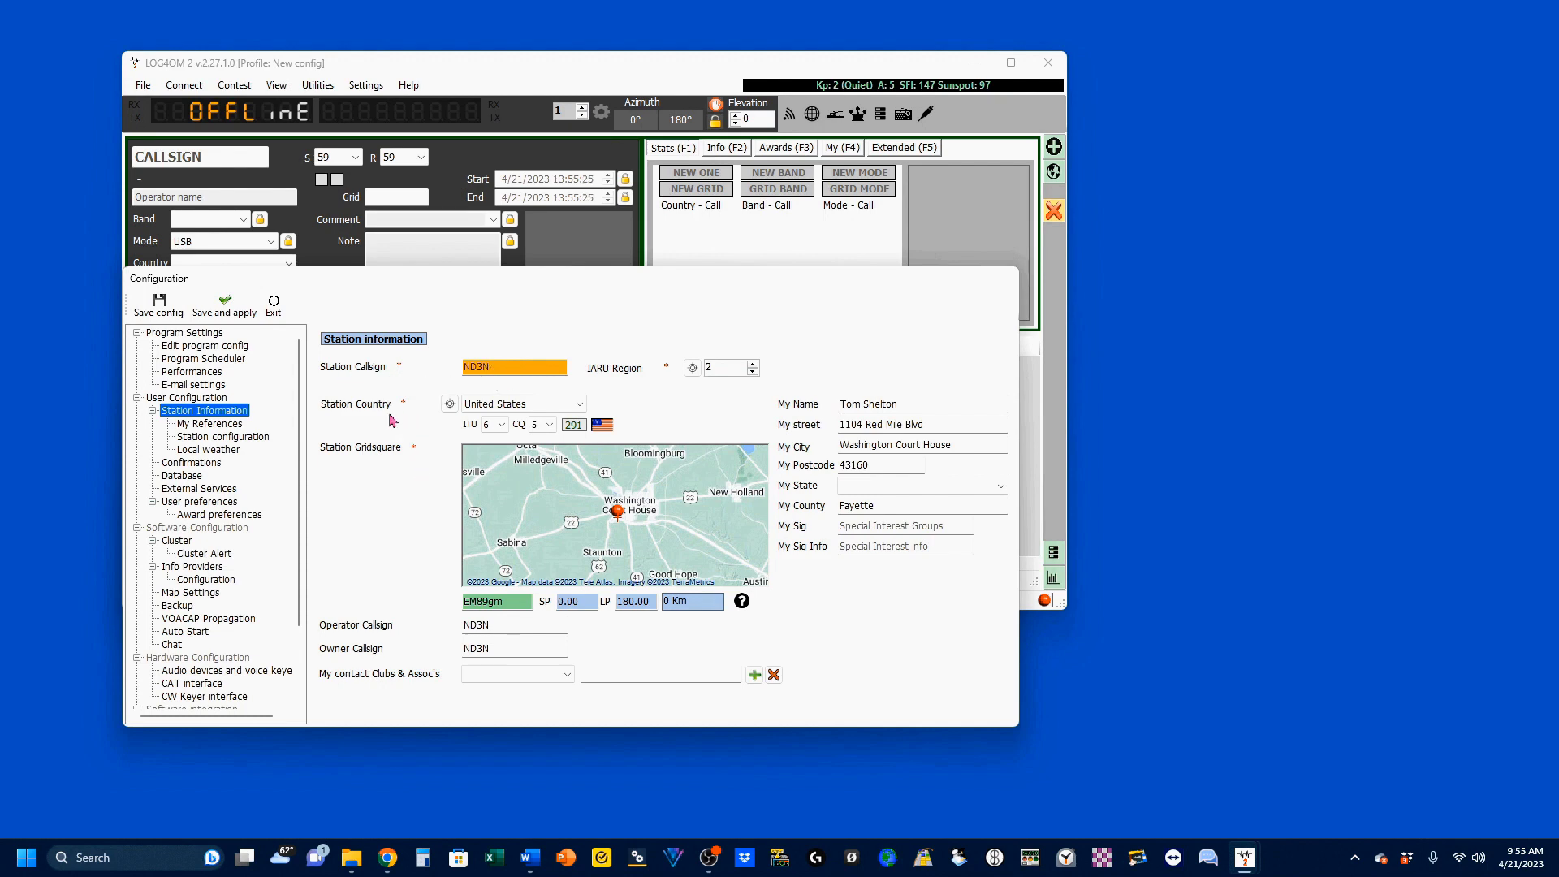
Step: Set the Station Country to United States and the IARU Region to 2 in the station information
{"action": "left_click", "coordinate": [580, 407]}
{"action": "left_click", "coordinate": [492, 556]}
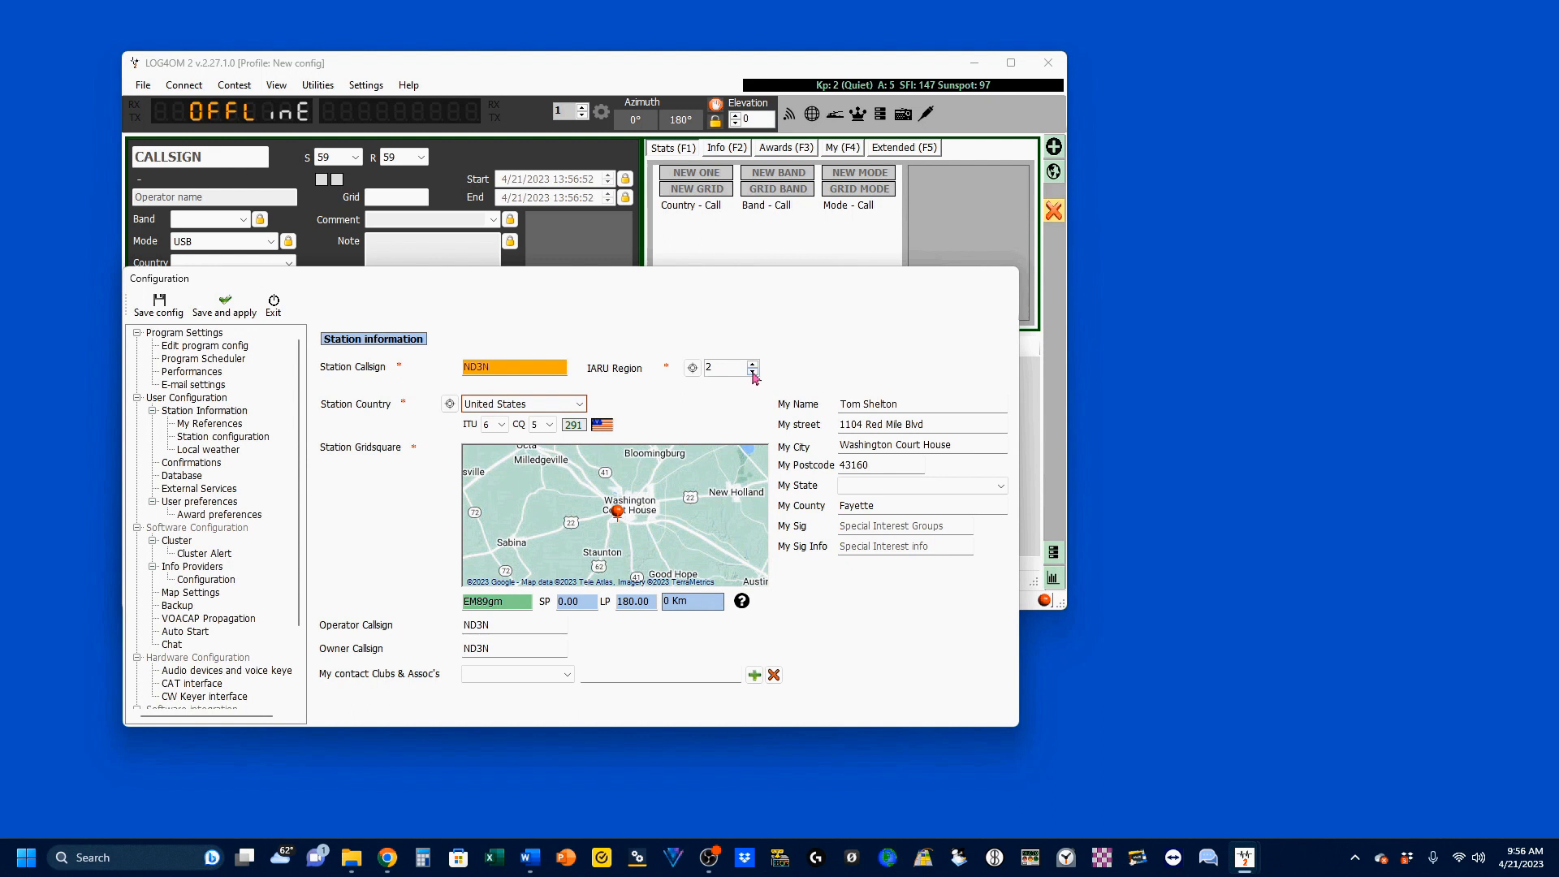
{"action": "left_click", "coordinate": [753, 372]}
{"action": "left_click", "coordinate": [753, 366]}
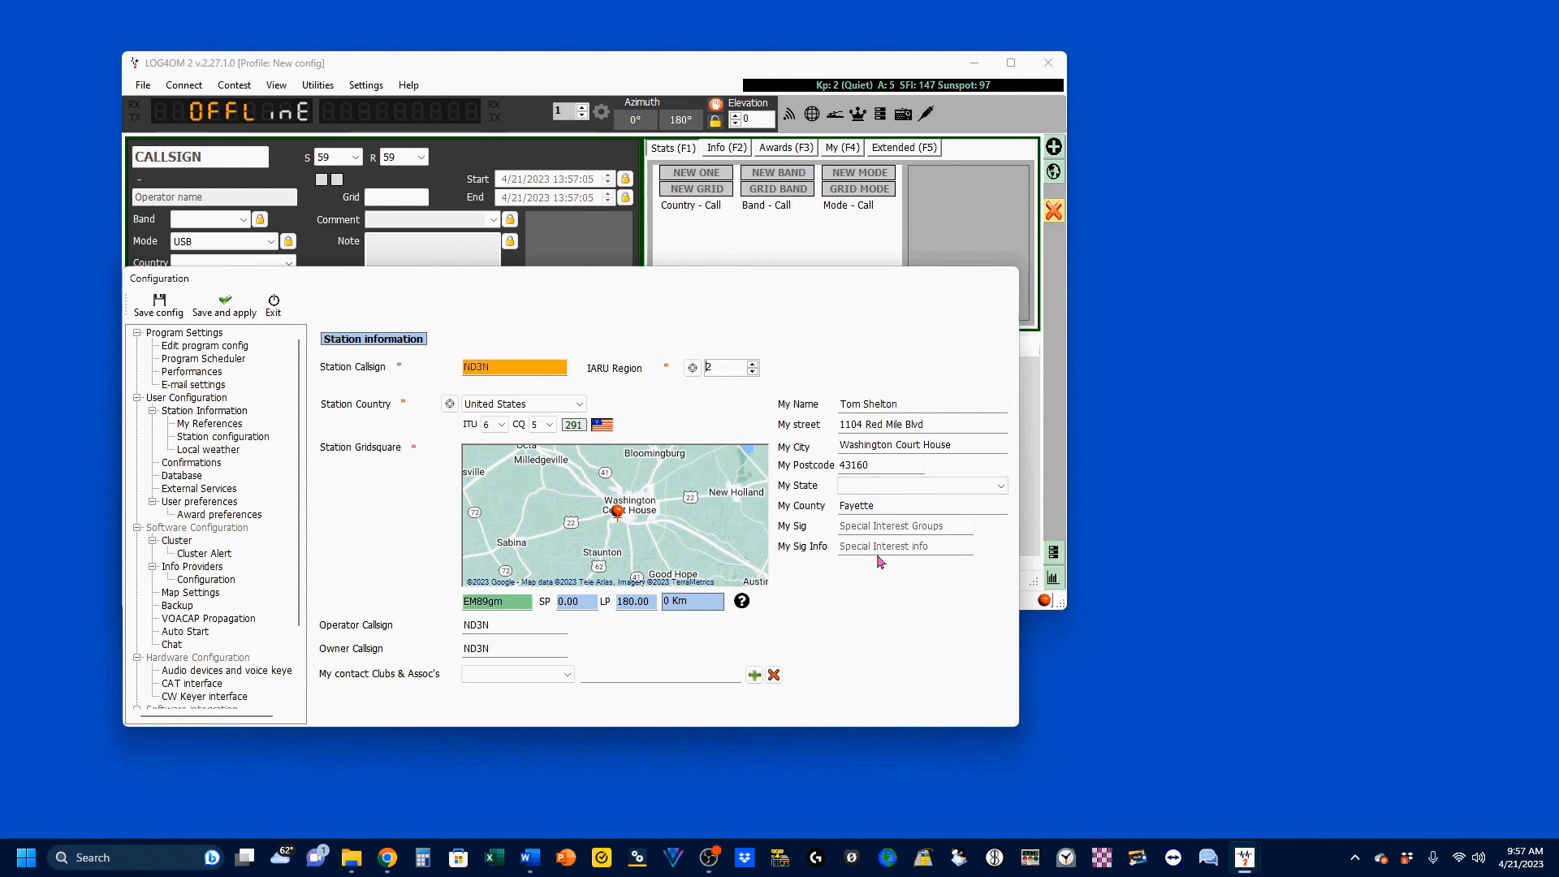
Step: Set My State to Ohio in the station information
{"action": "left_click", "coordinate": [1000, 488]}
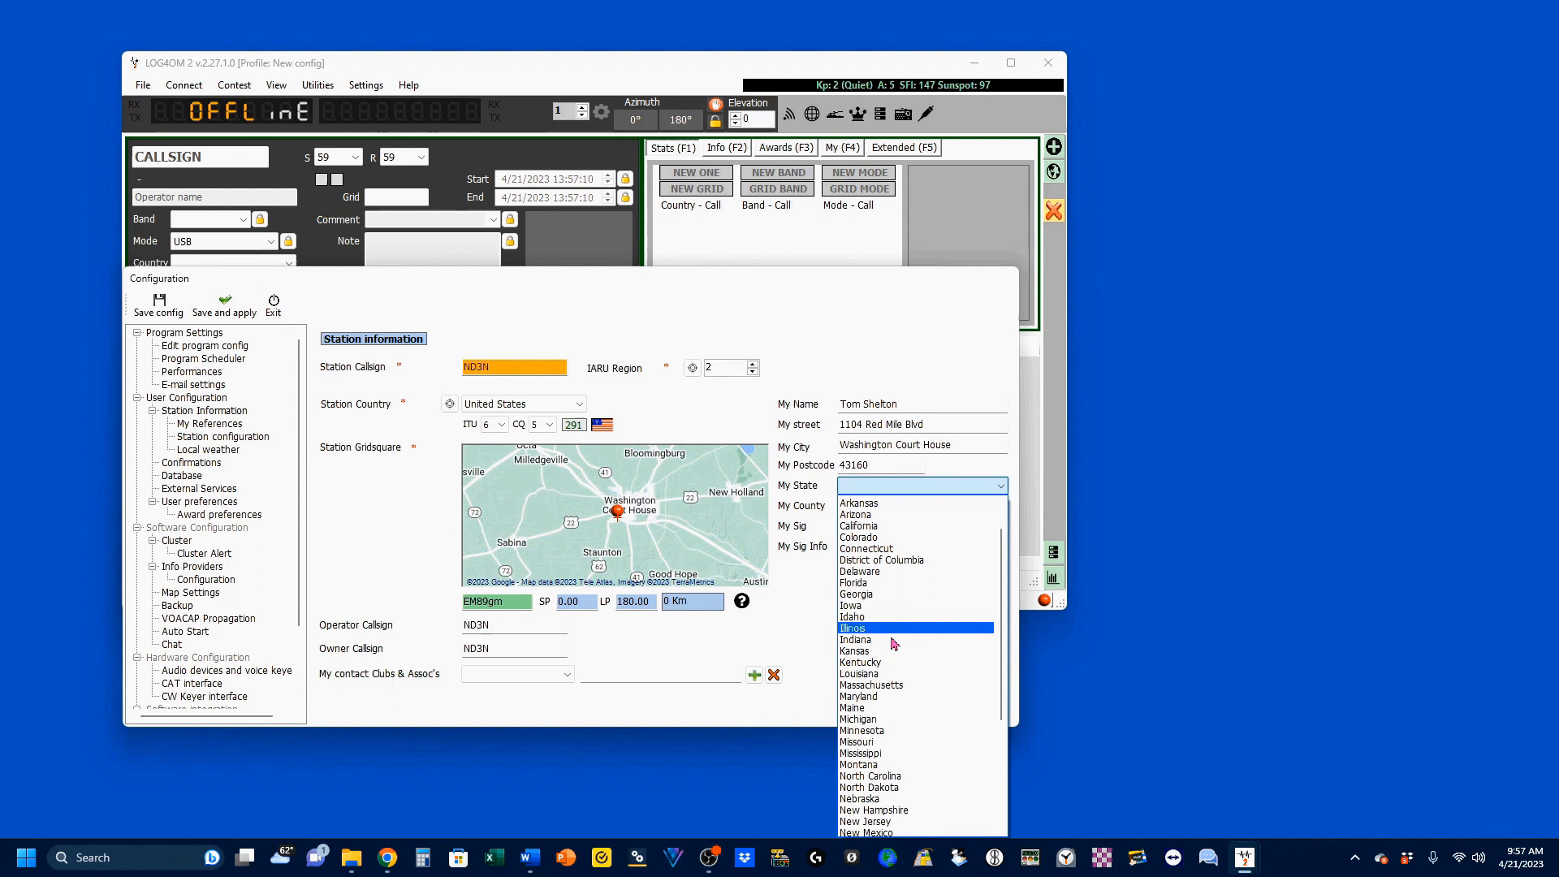
{"action": "scroll", "coordinate": [894, 645], "scroll_direction": "down", "scroll_amount": 1}
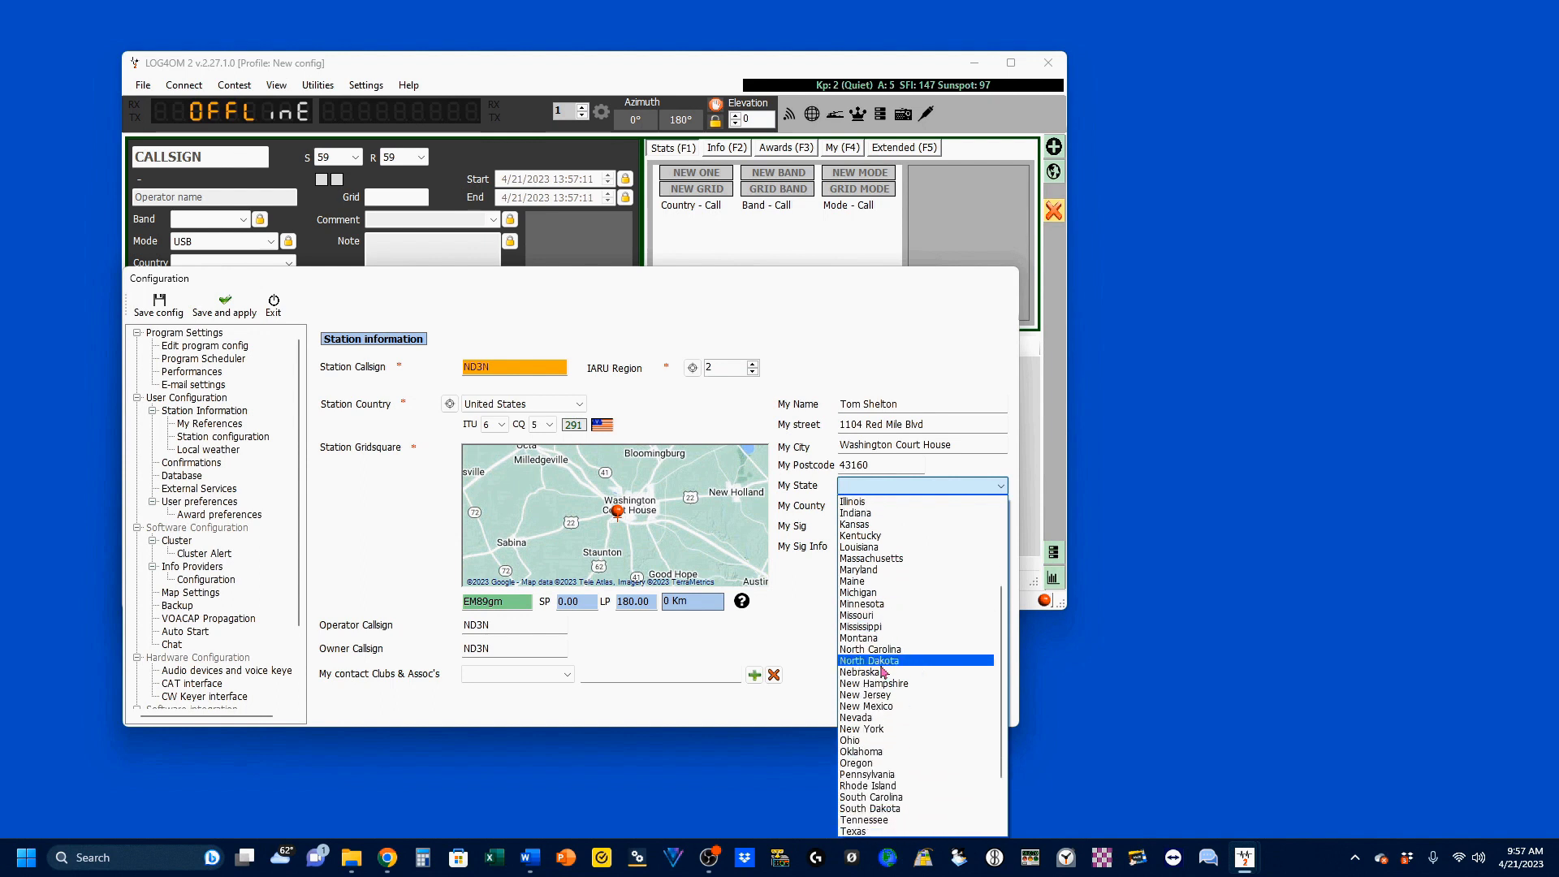
{"action": "left_click", "coordinate": [855, 741]}
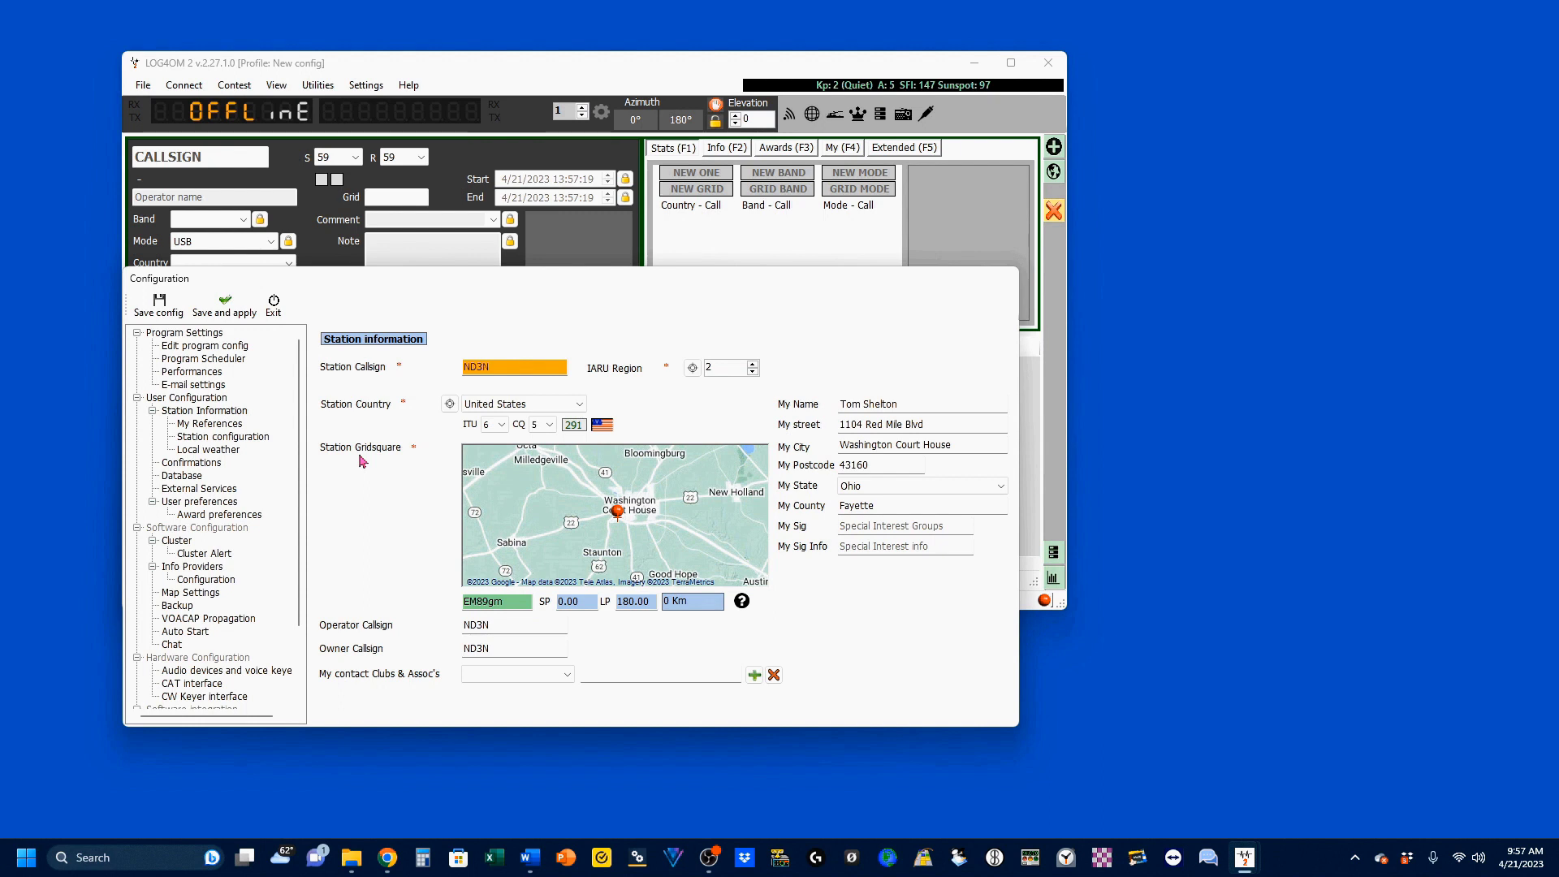
Step: Create a new SQLite database named ND3N-Log in the Log4OM 2 folder inside HAM Radio on the Desktop
{"action": "left_click", "coordinate": [202, 399]}
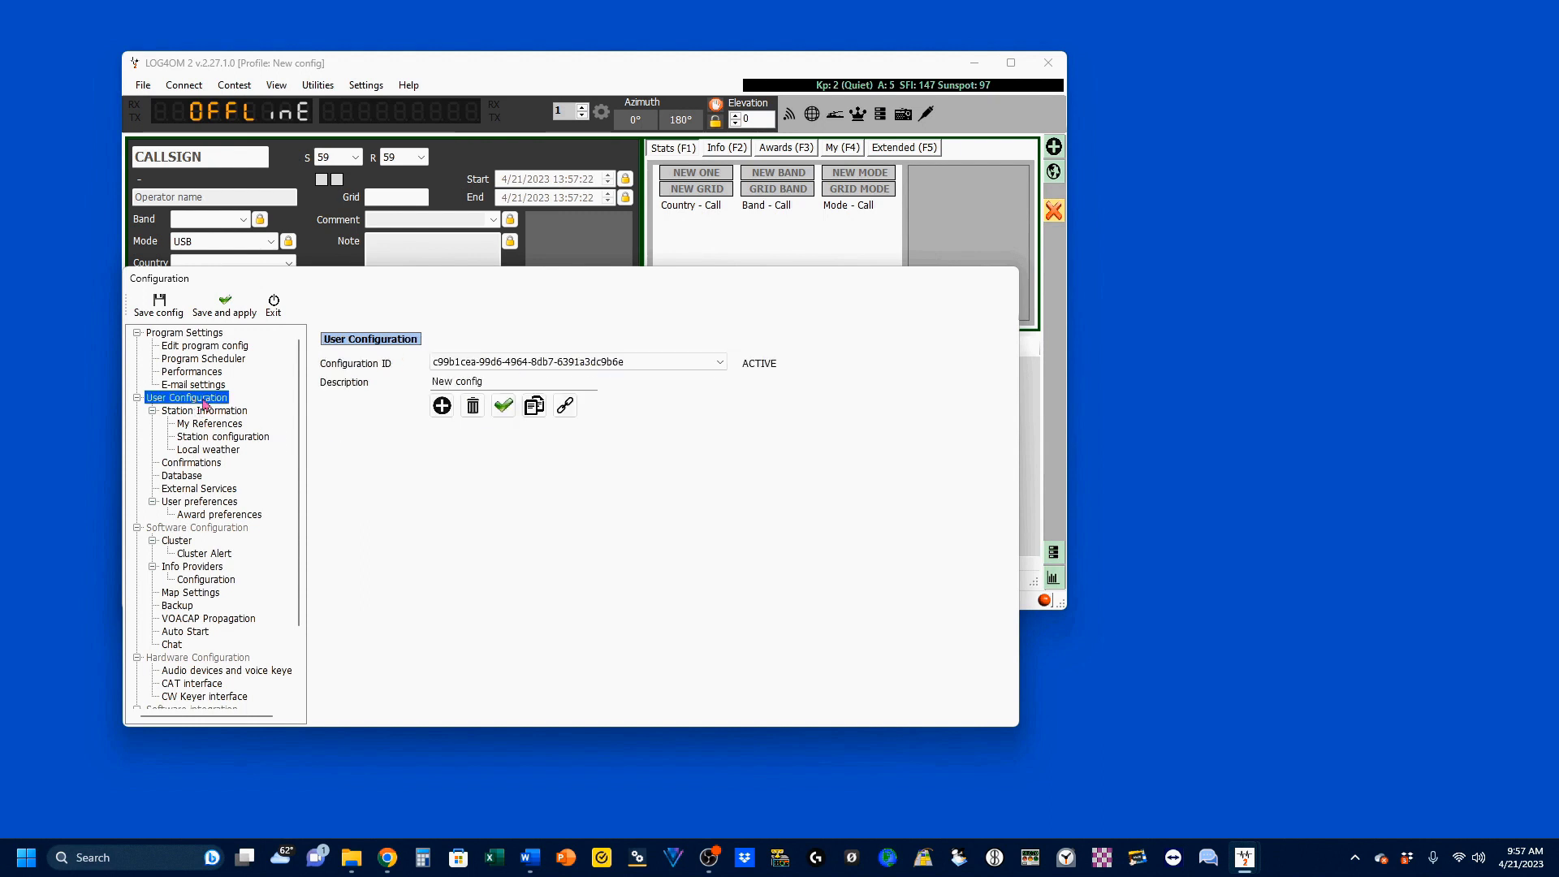
{"action": "left_click", "coordinate": [186, 477]}
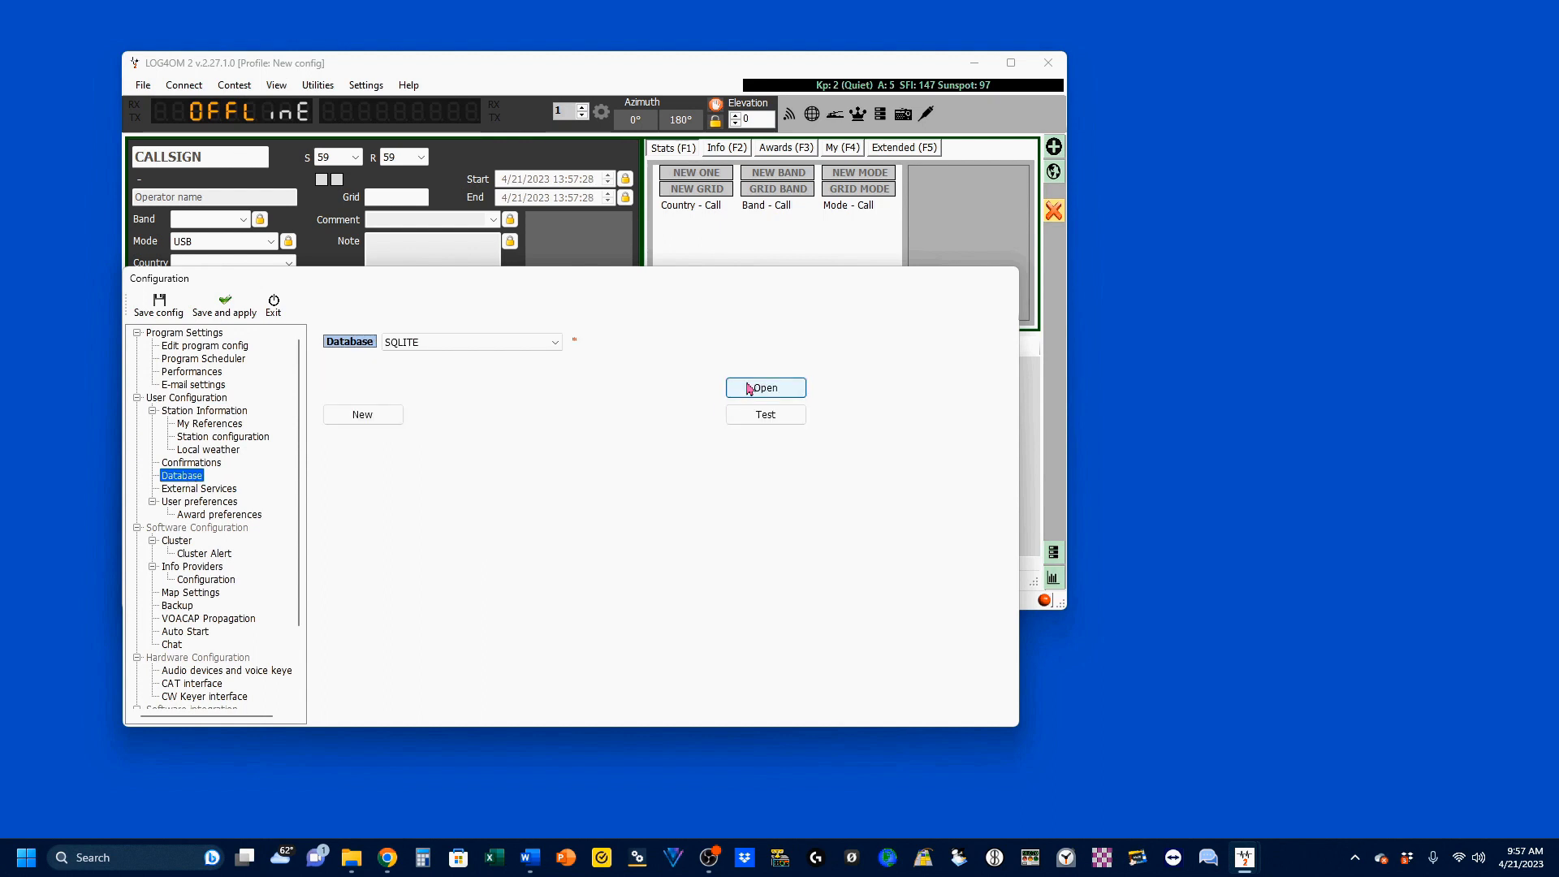
{"action": "left_click", "coordinate": [362, 416]}
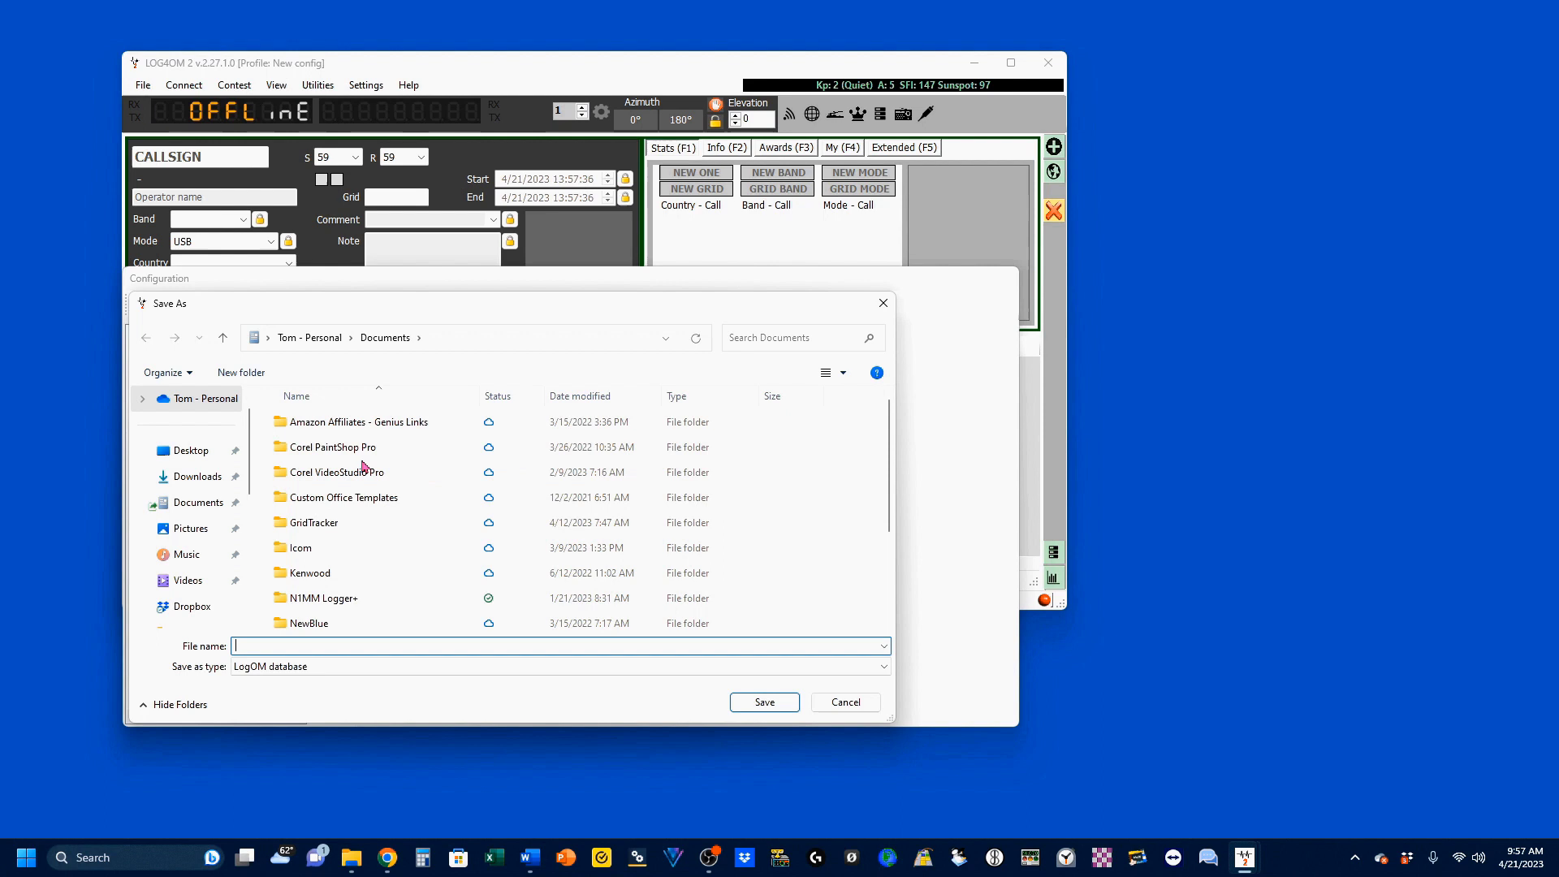
{"action": "left_click", "coordinate": [207, 457]}
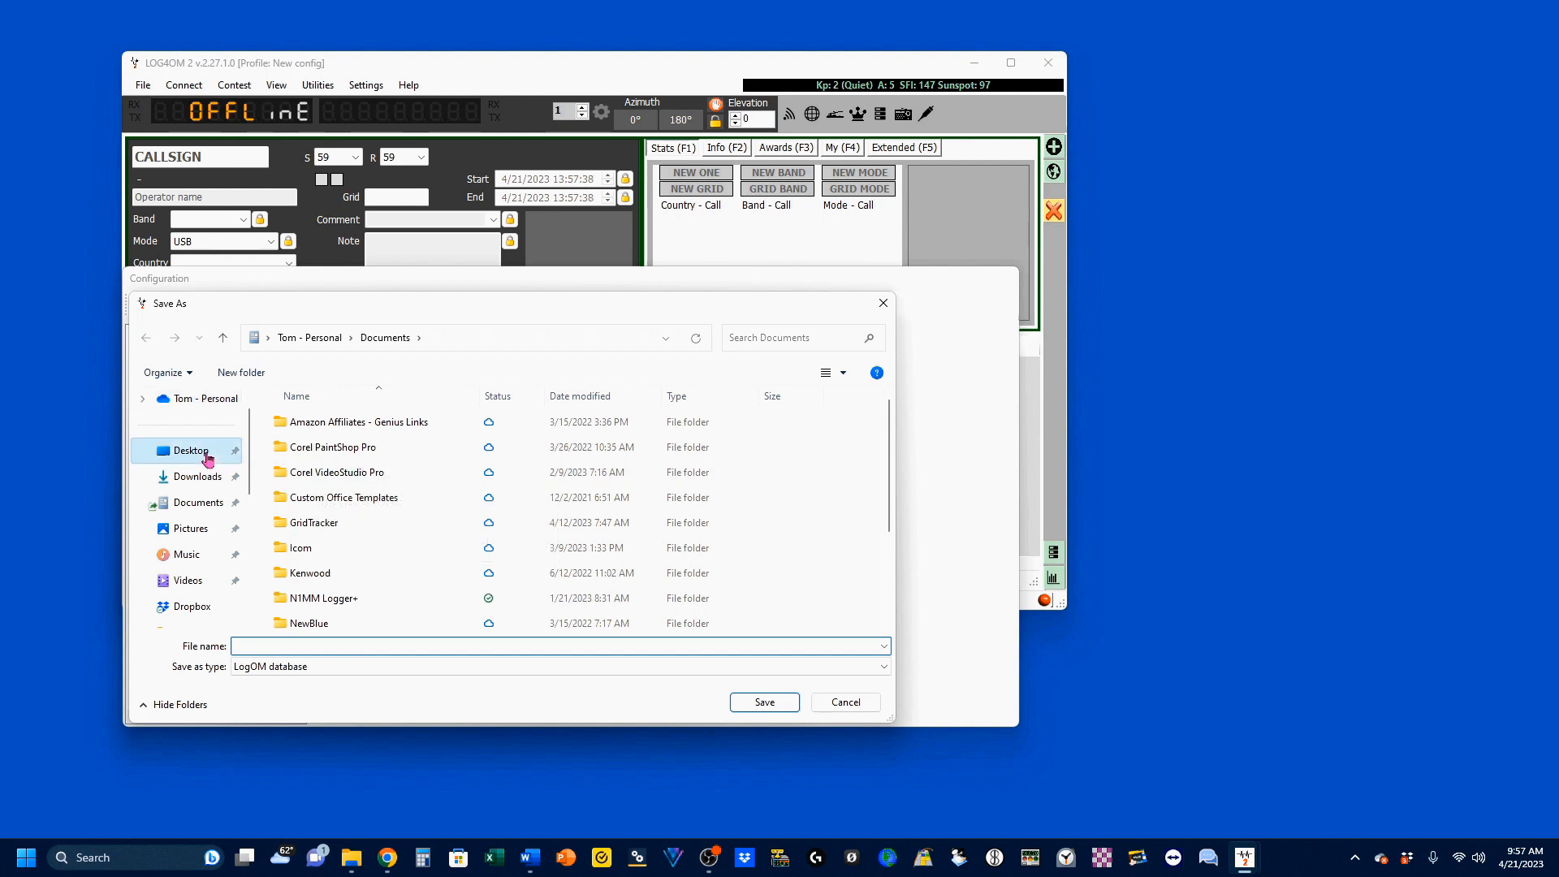
{"action": "double_click", "coordinate": [383, 494]}
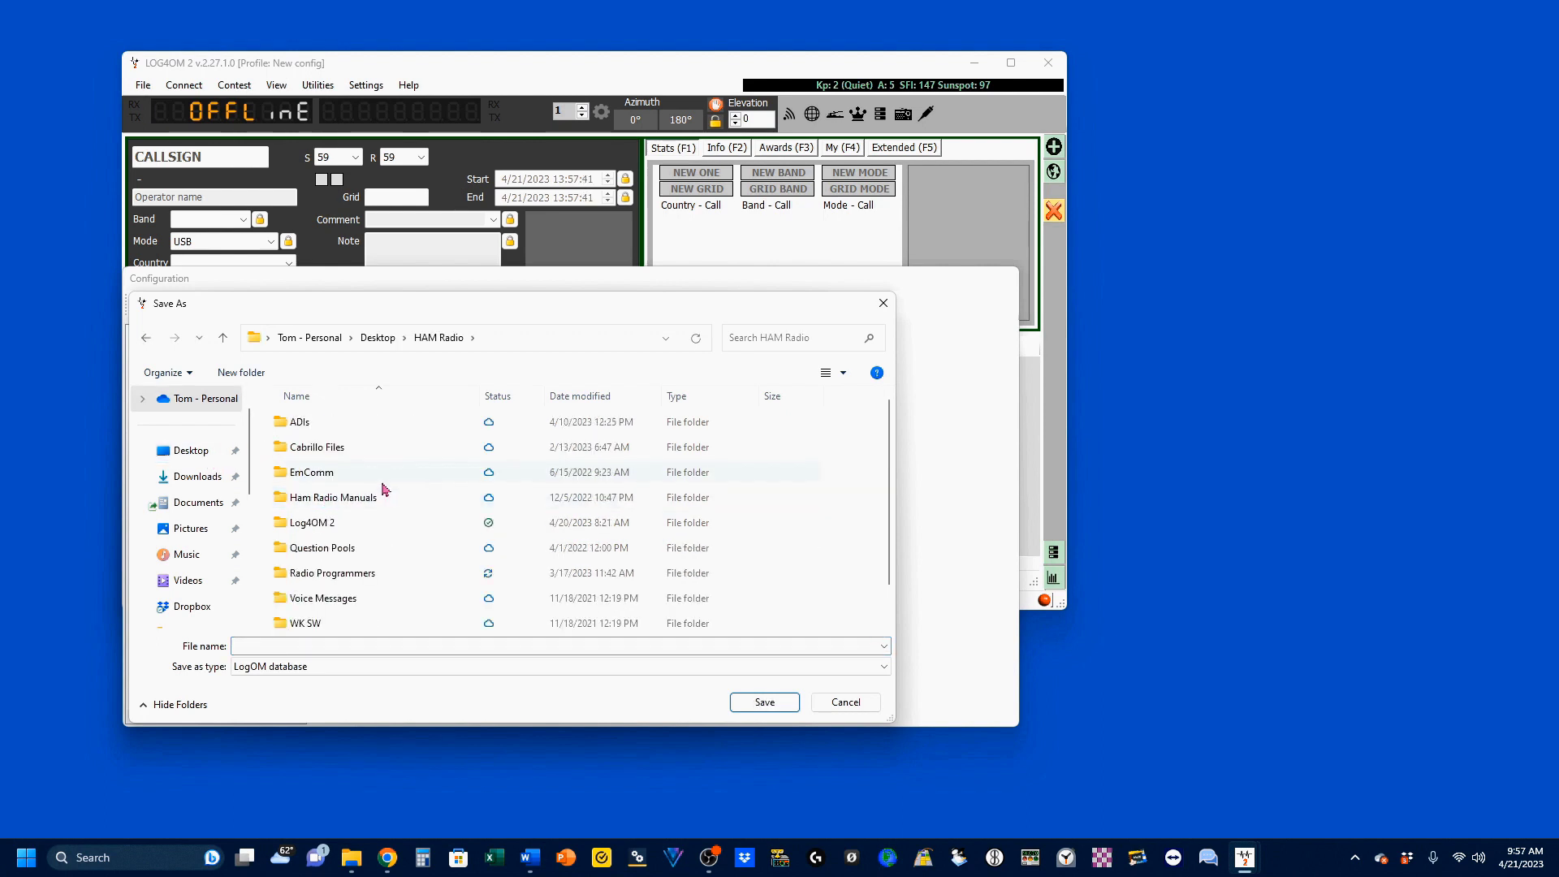
{"action": "double_click", "coordinate": [313, 524]}
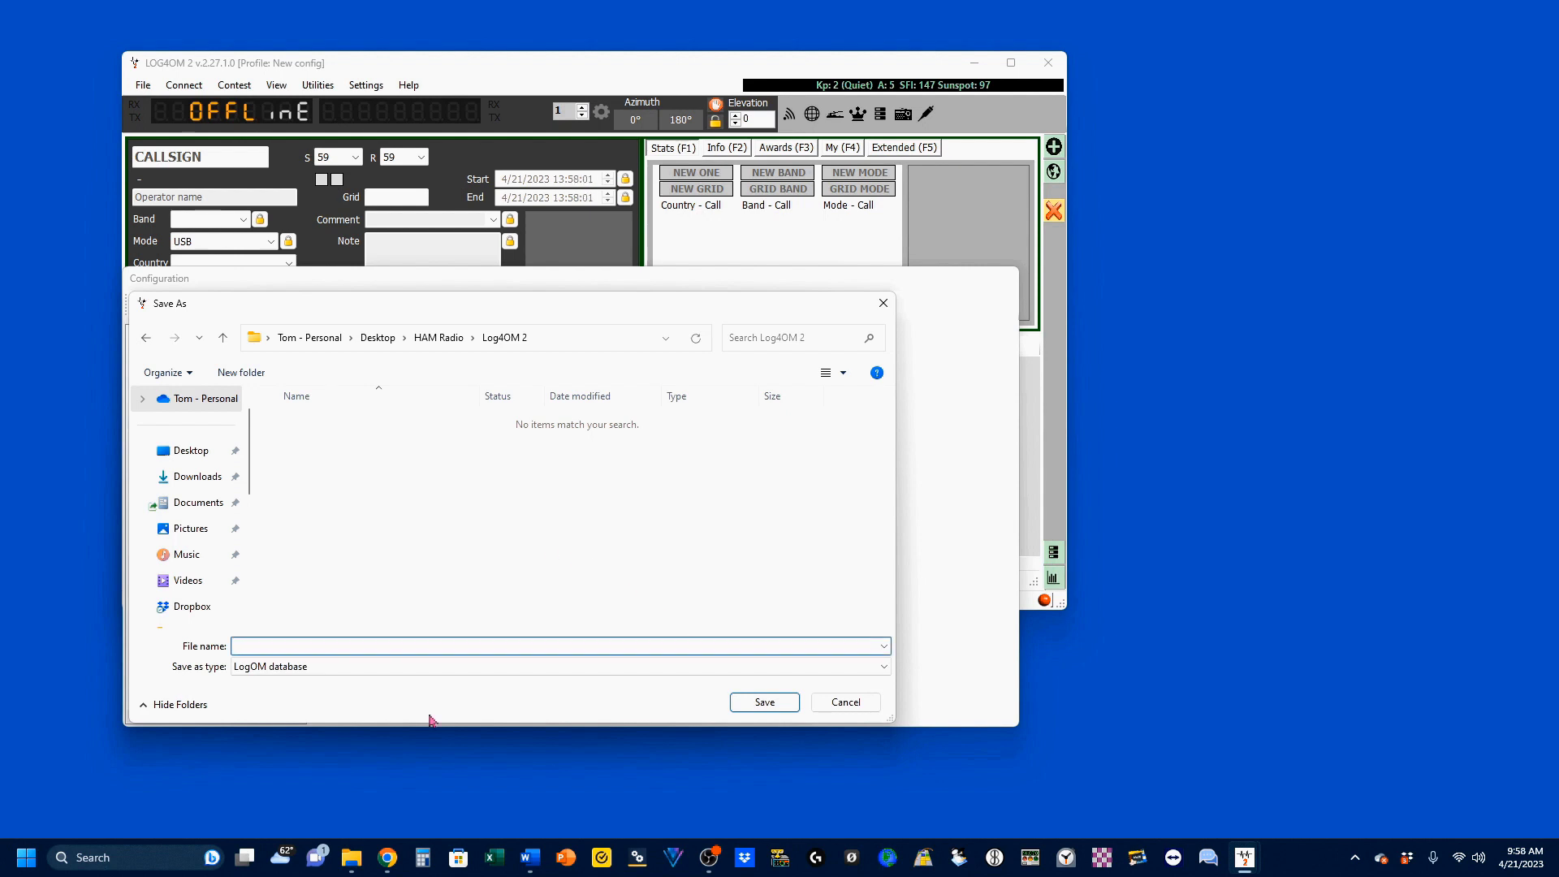
{"action": "type", "text": "ND3N-Log"}
{"action": "left_click", "coordinate": [780, 703]}
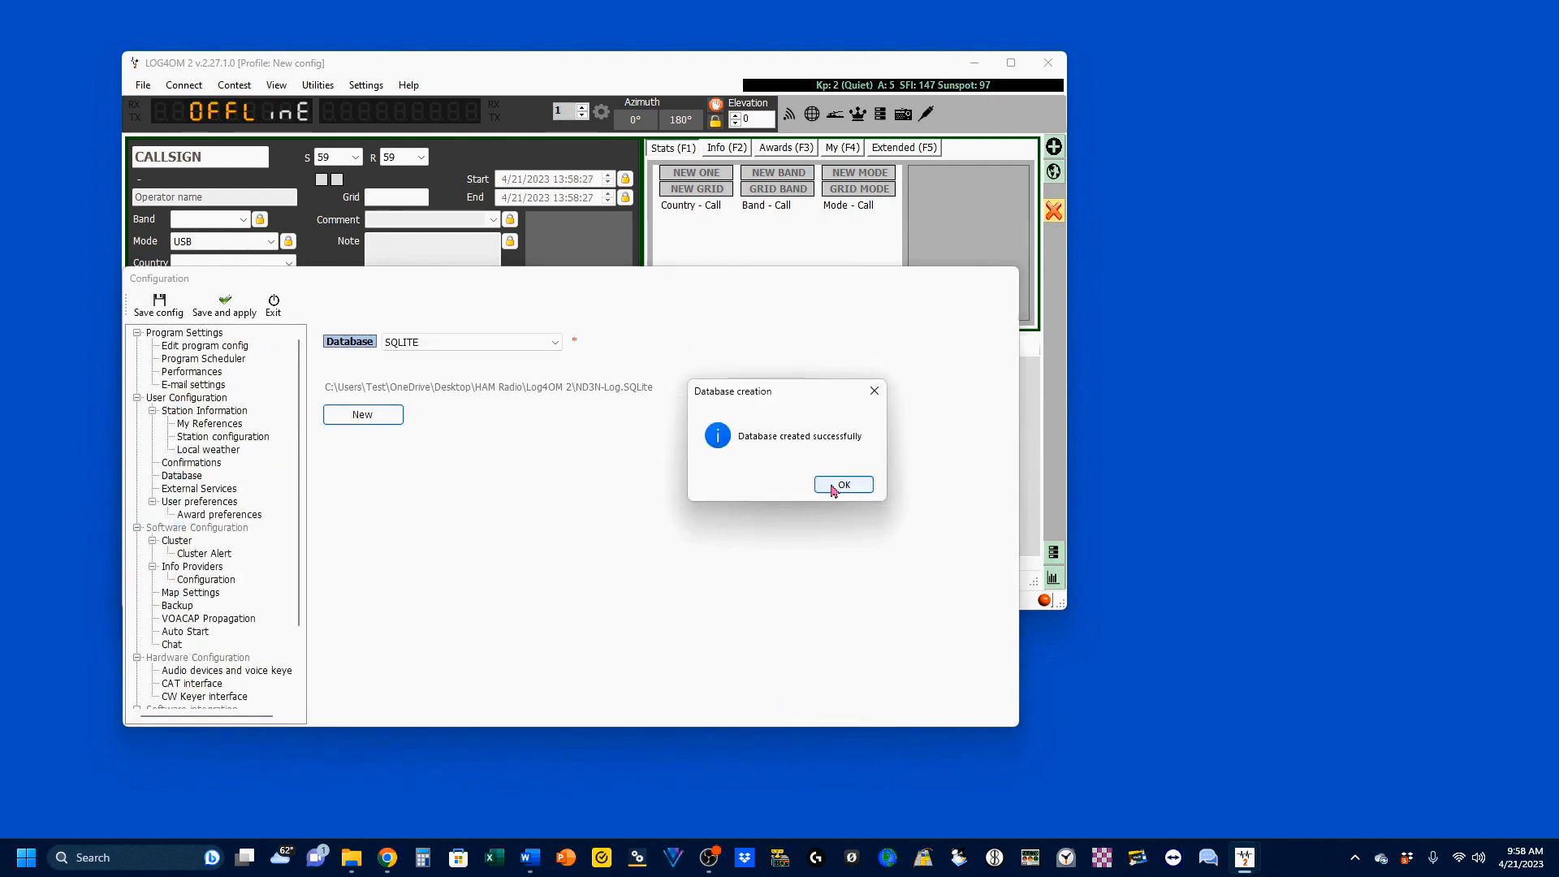
{"action": "left_click", "coordinate": [834, 488]}
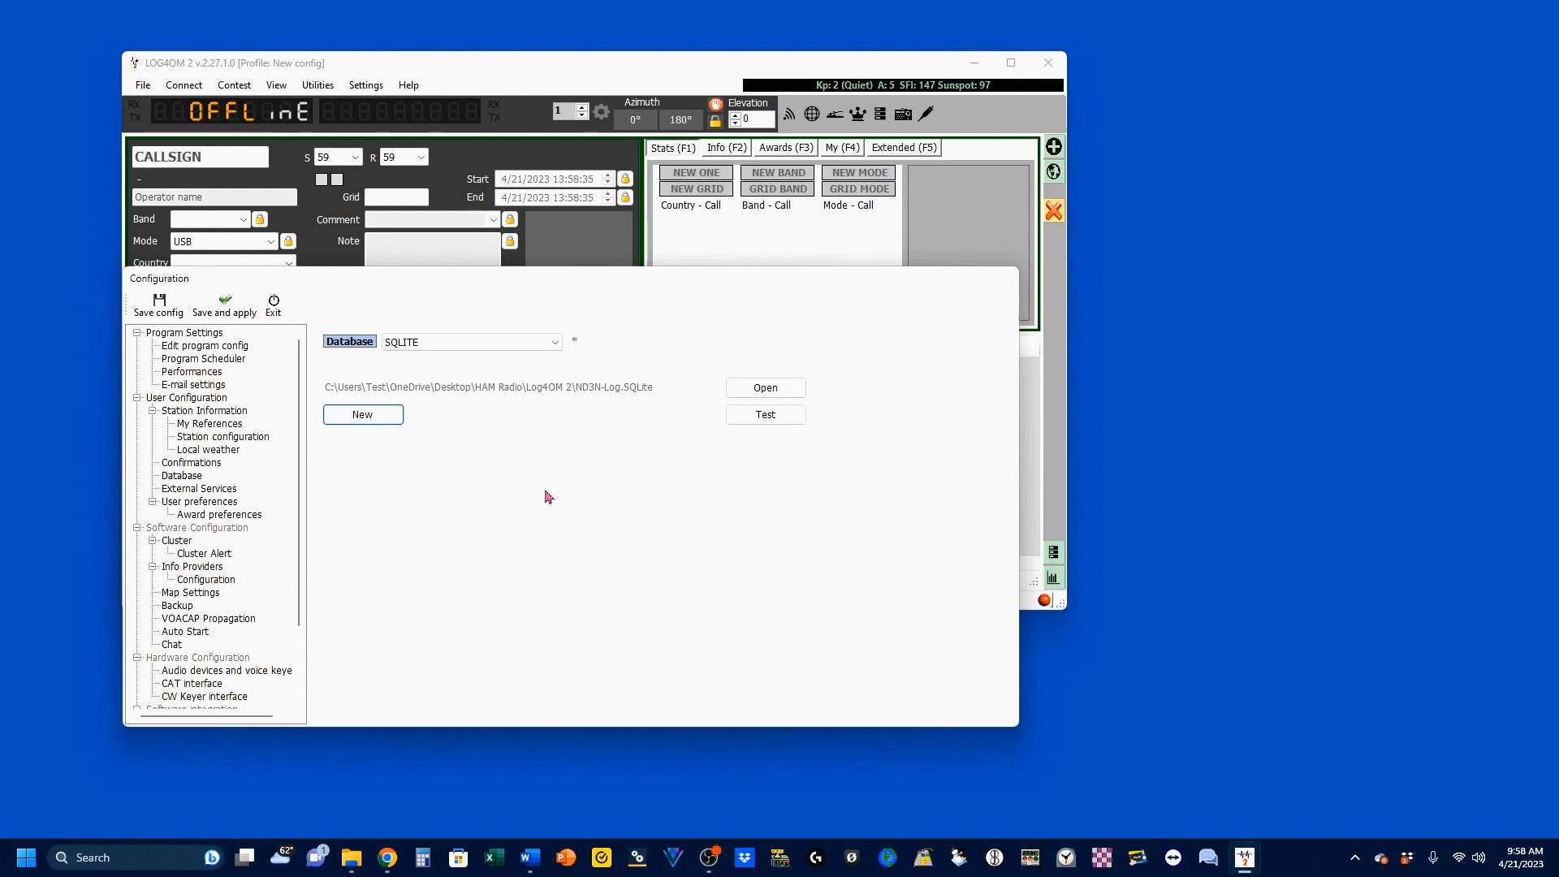
Step: Set the user configuration's description to LogBook, make it the active configuration, and save and apply the settings
{"action": "left_click", "coordinate": [180, 398]}
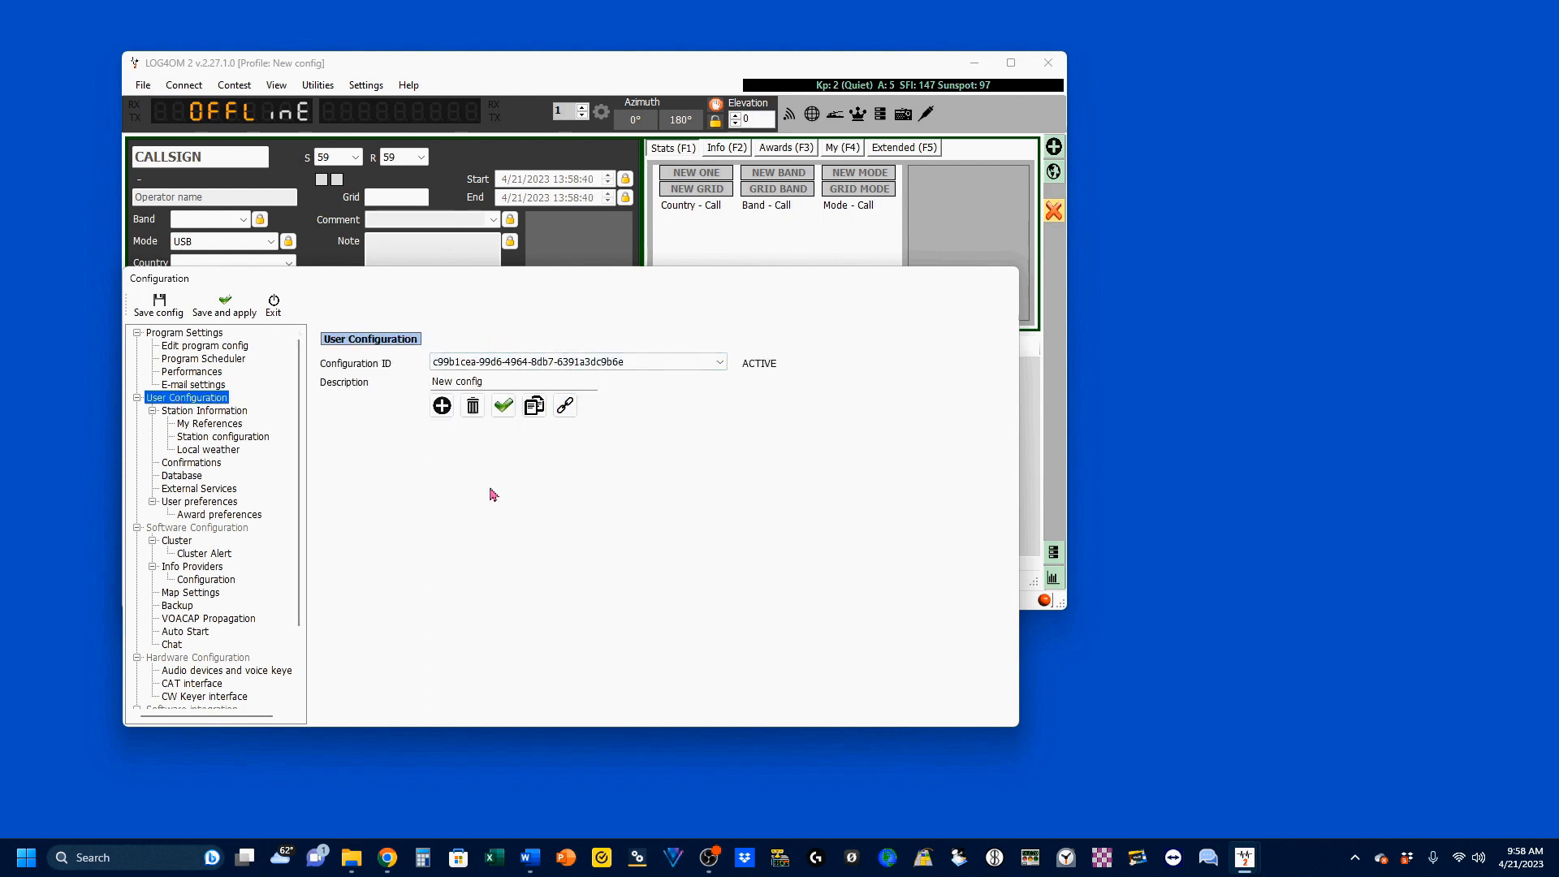
{"action": "left_click_drag", "start_coordinate": [487, 382], "coordinate": [423, 384]}
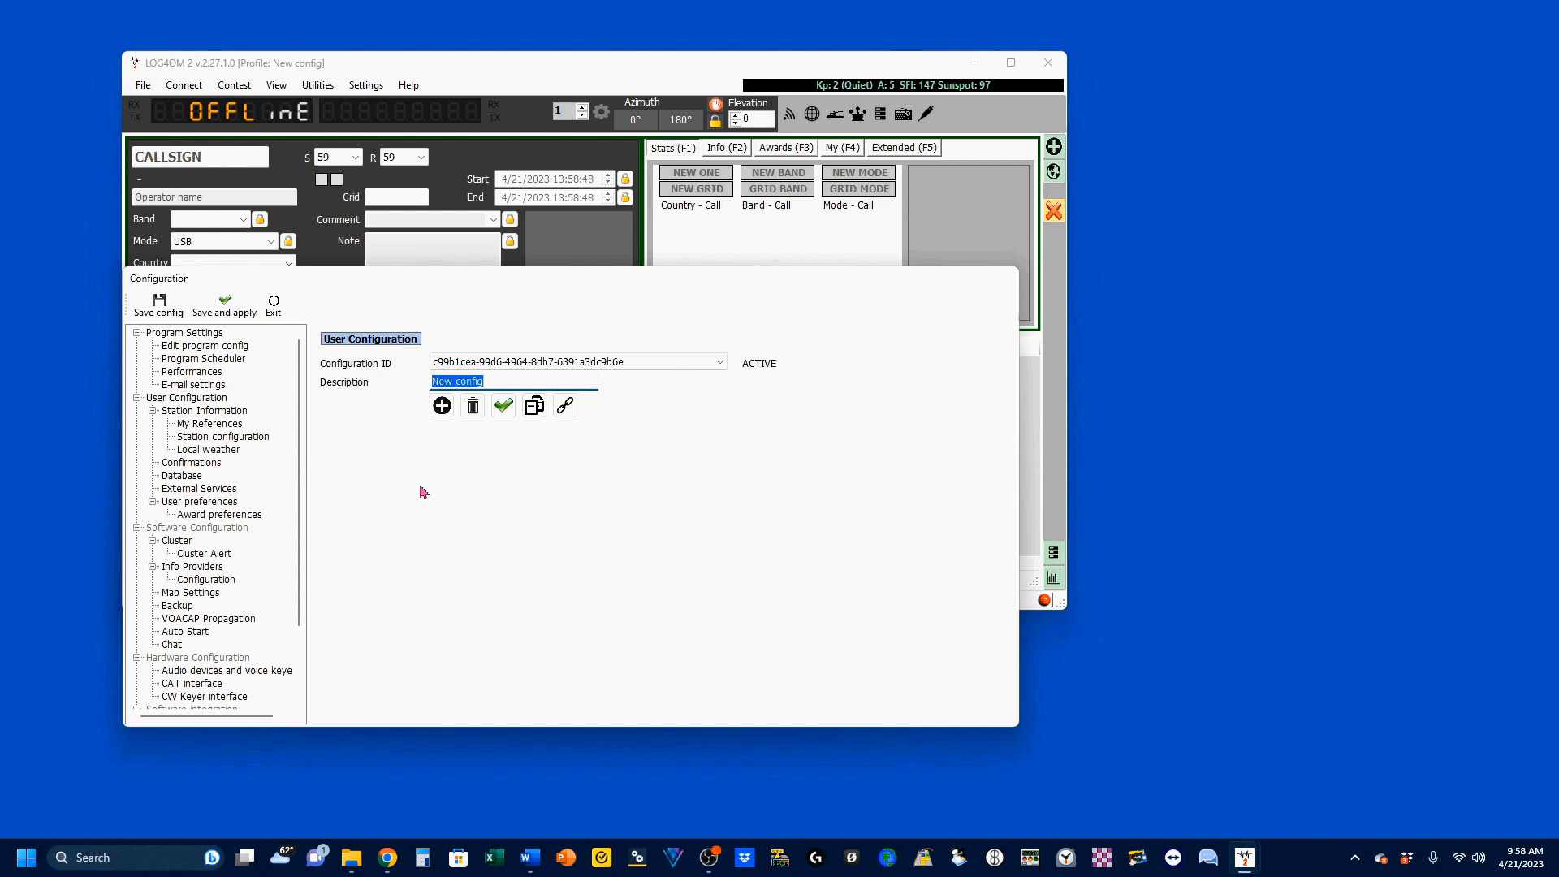
{"action": "type", "text": "LogBook"}
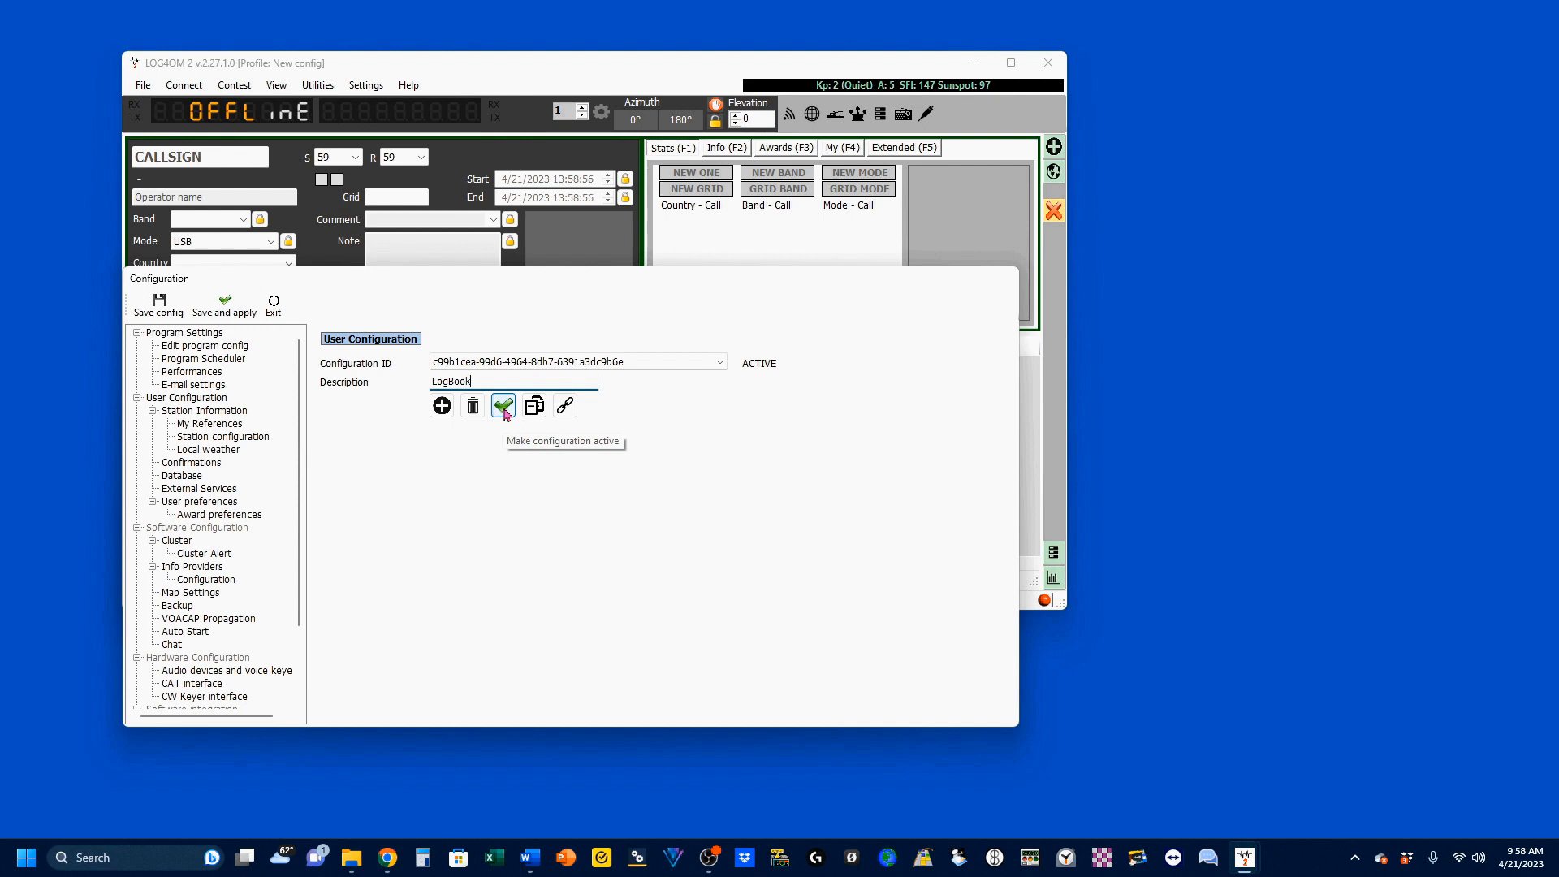
{"action": "left_click", "coordinate": [505, 414]}
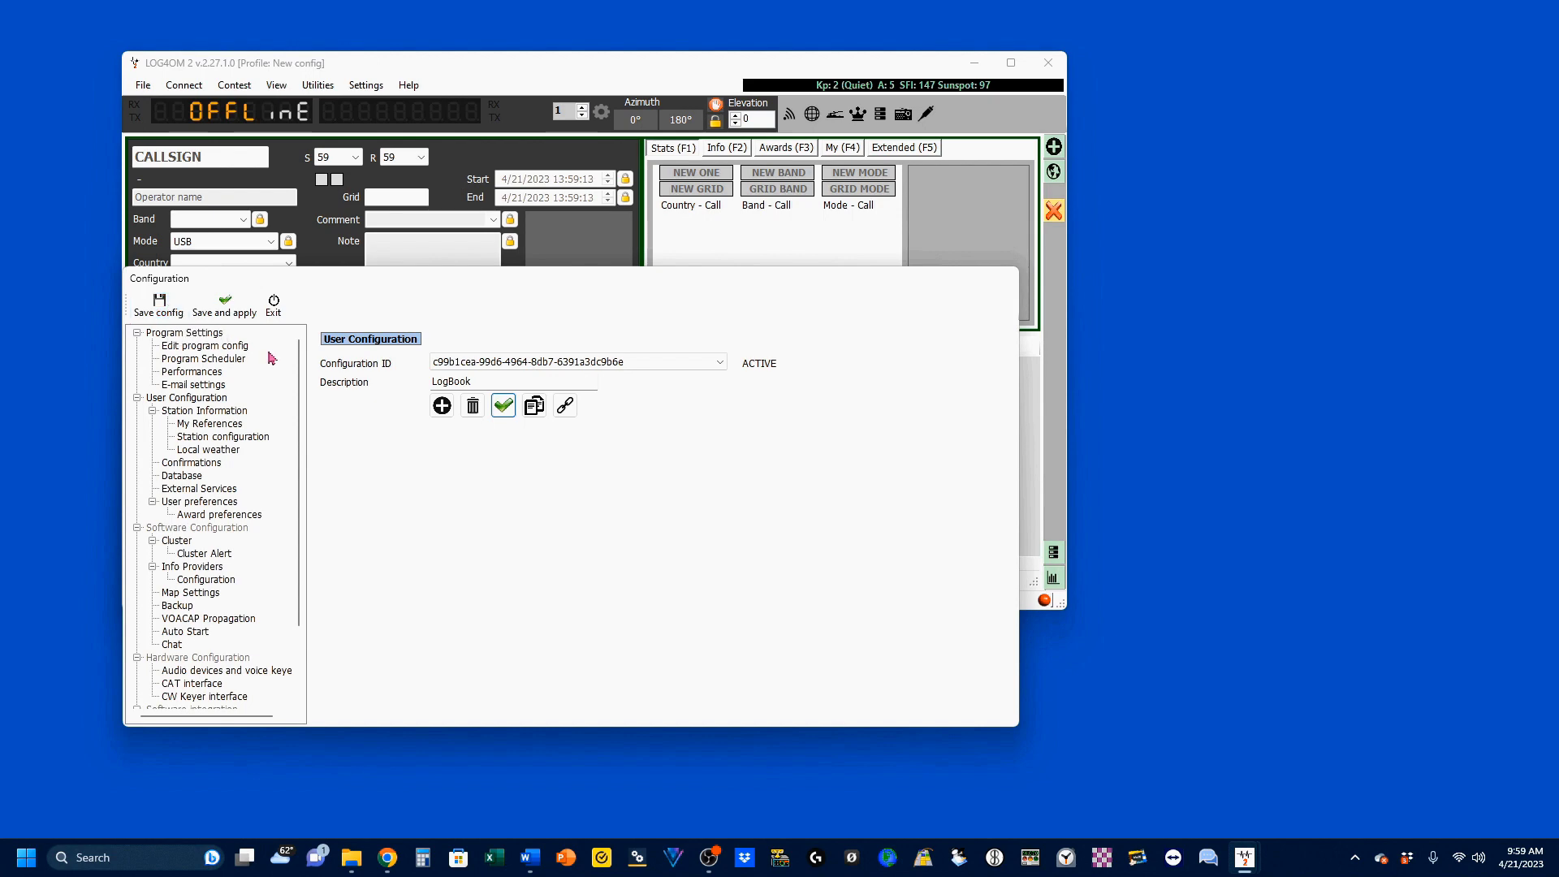
{"action": "left_click", "coordinate": [224, 306]}
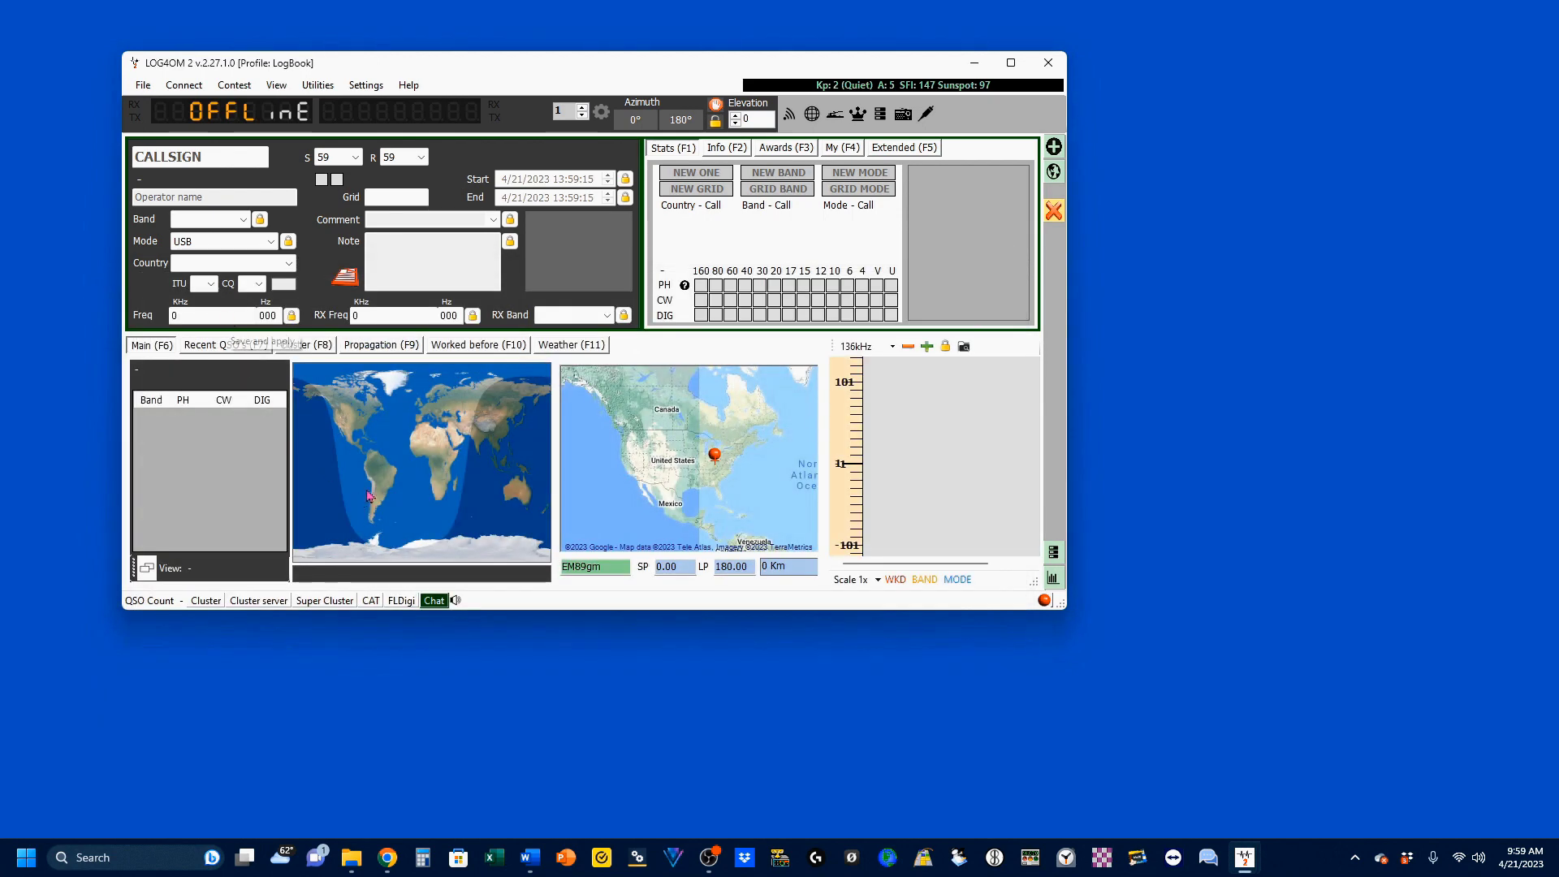
Step: Make the main logging window narrower and taller and show the Recent QSO's list
{"action": "left_click_drag", "start_coordinate": [1072, 616], "coordinate": [1009, 717]}
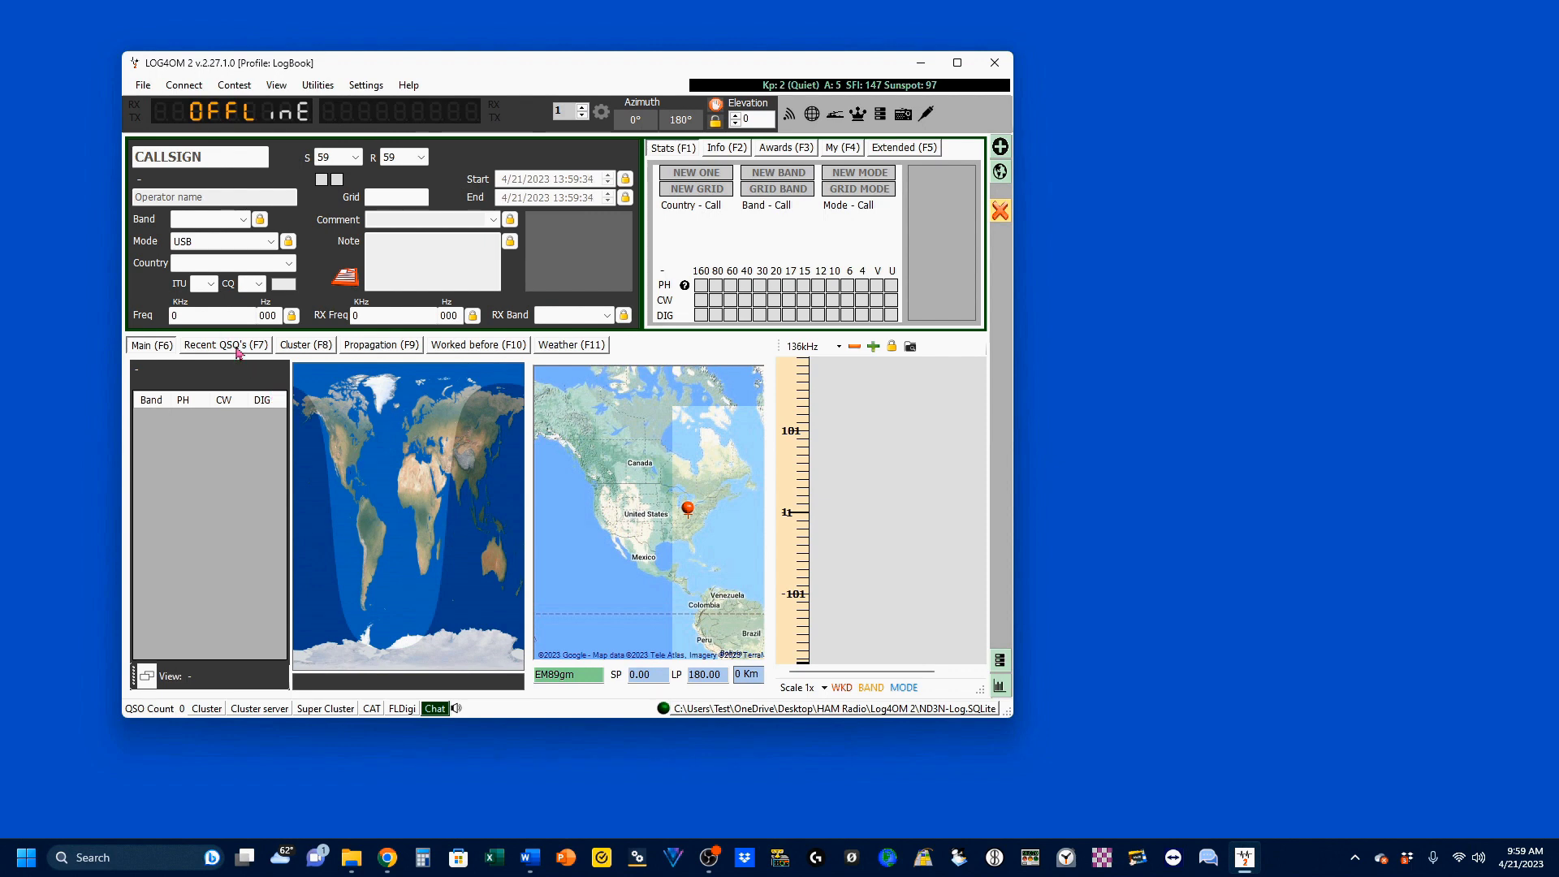
{"action": "left_click", "coordinate": [239, 349]}
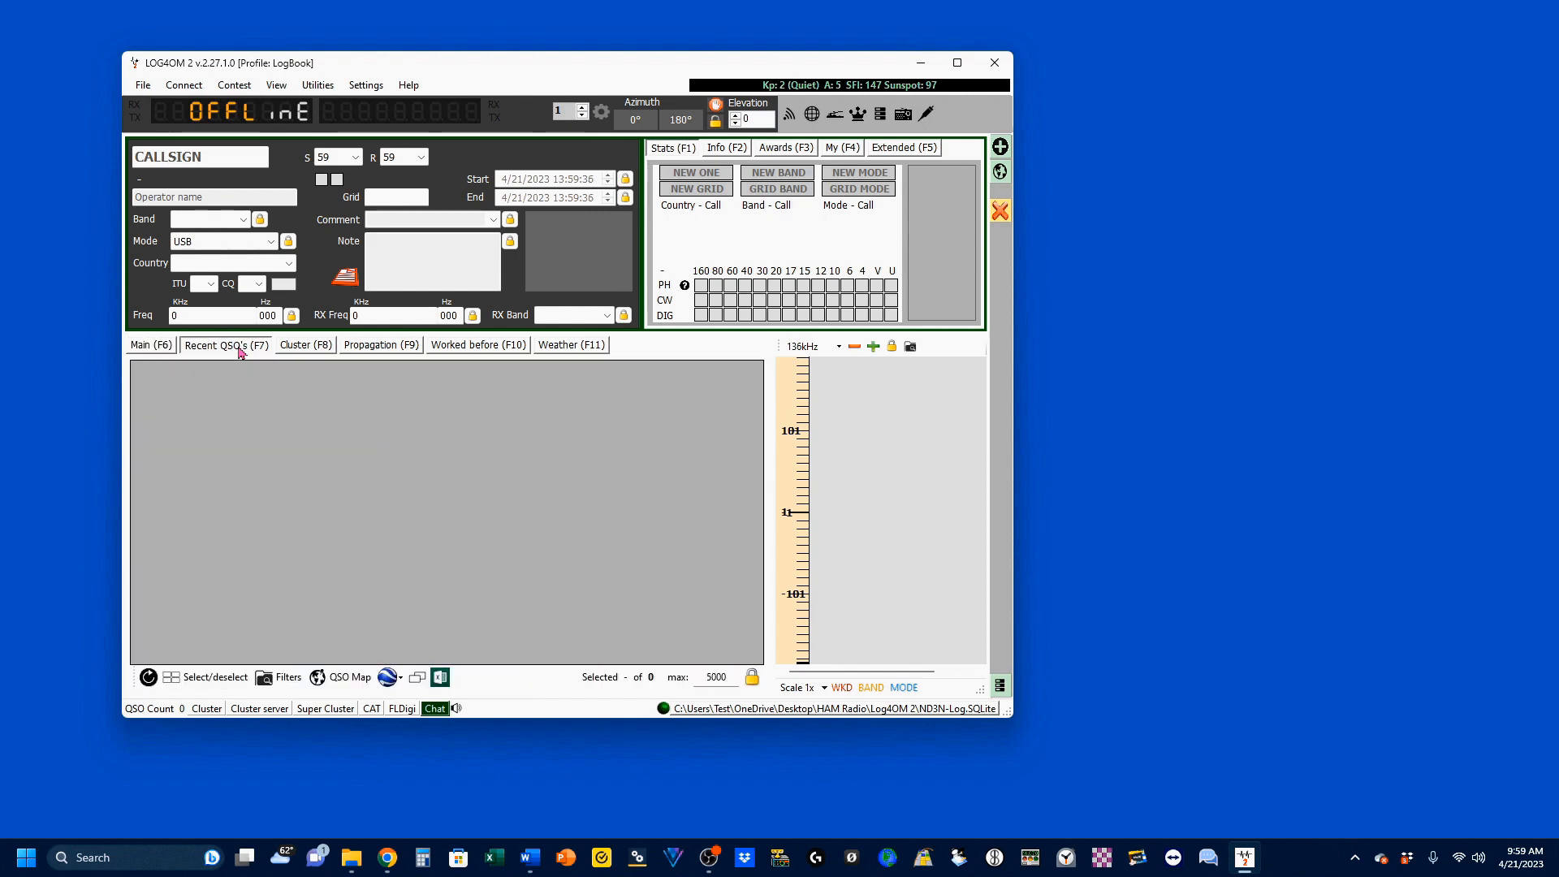
{"action": "left_click", "coordinate": [388, 857]}
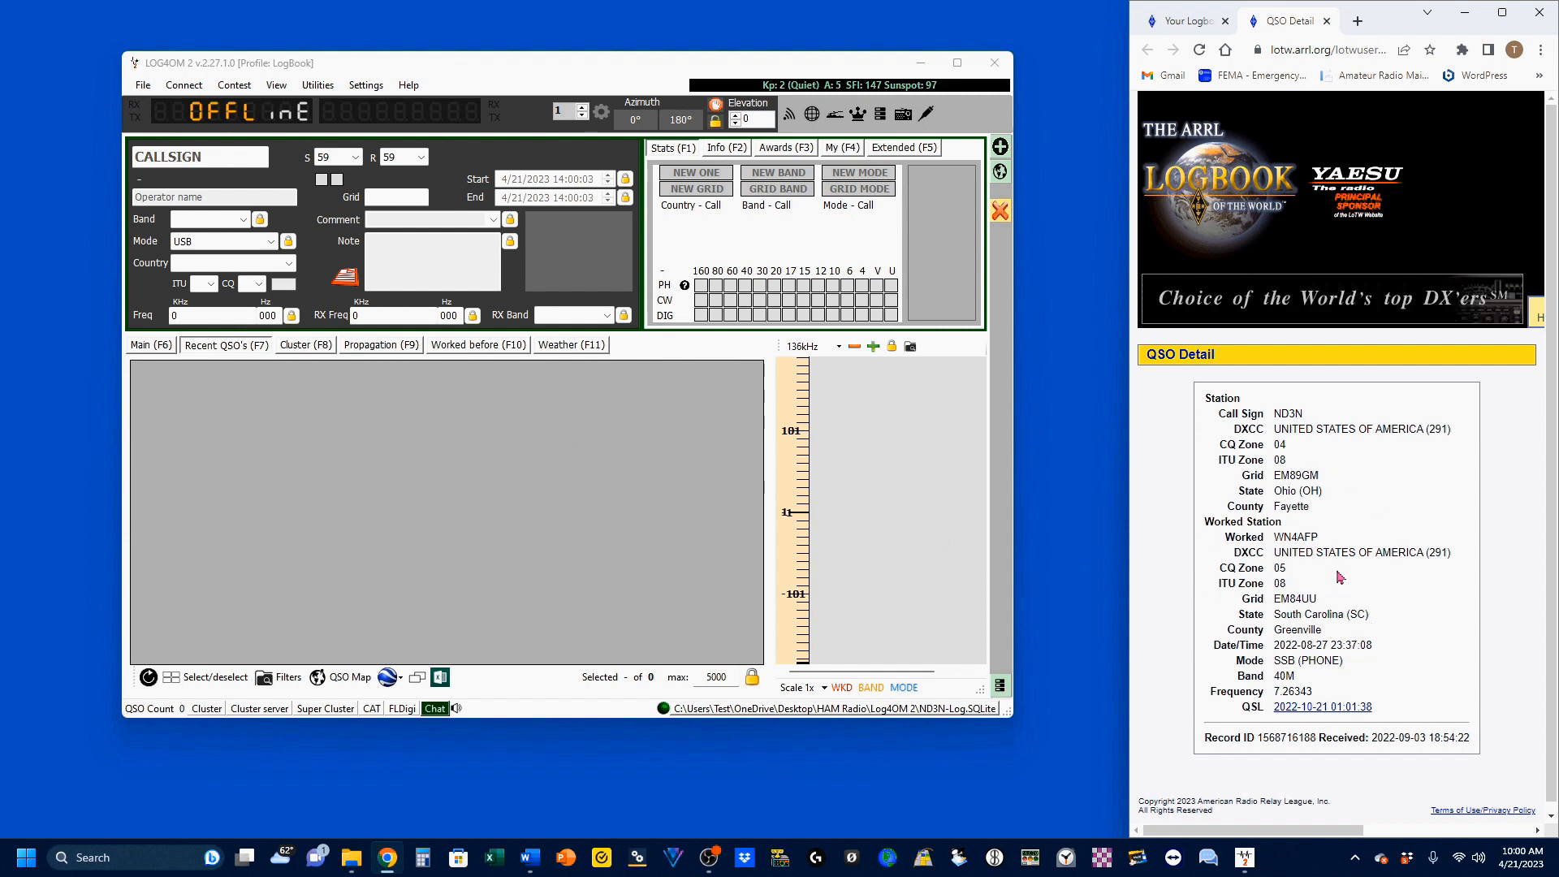
{"action": "left_click", "coordinate": [181, 157]}
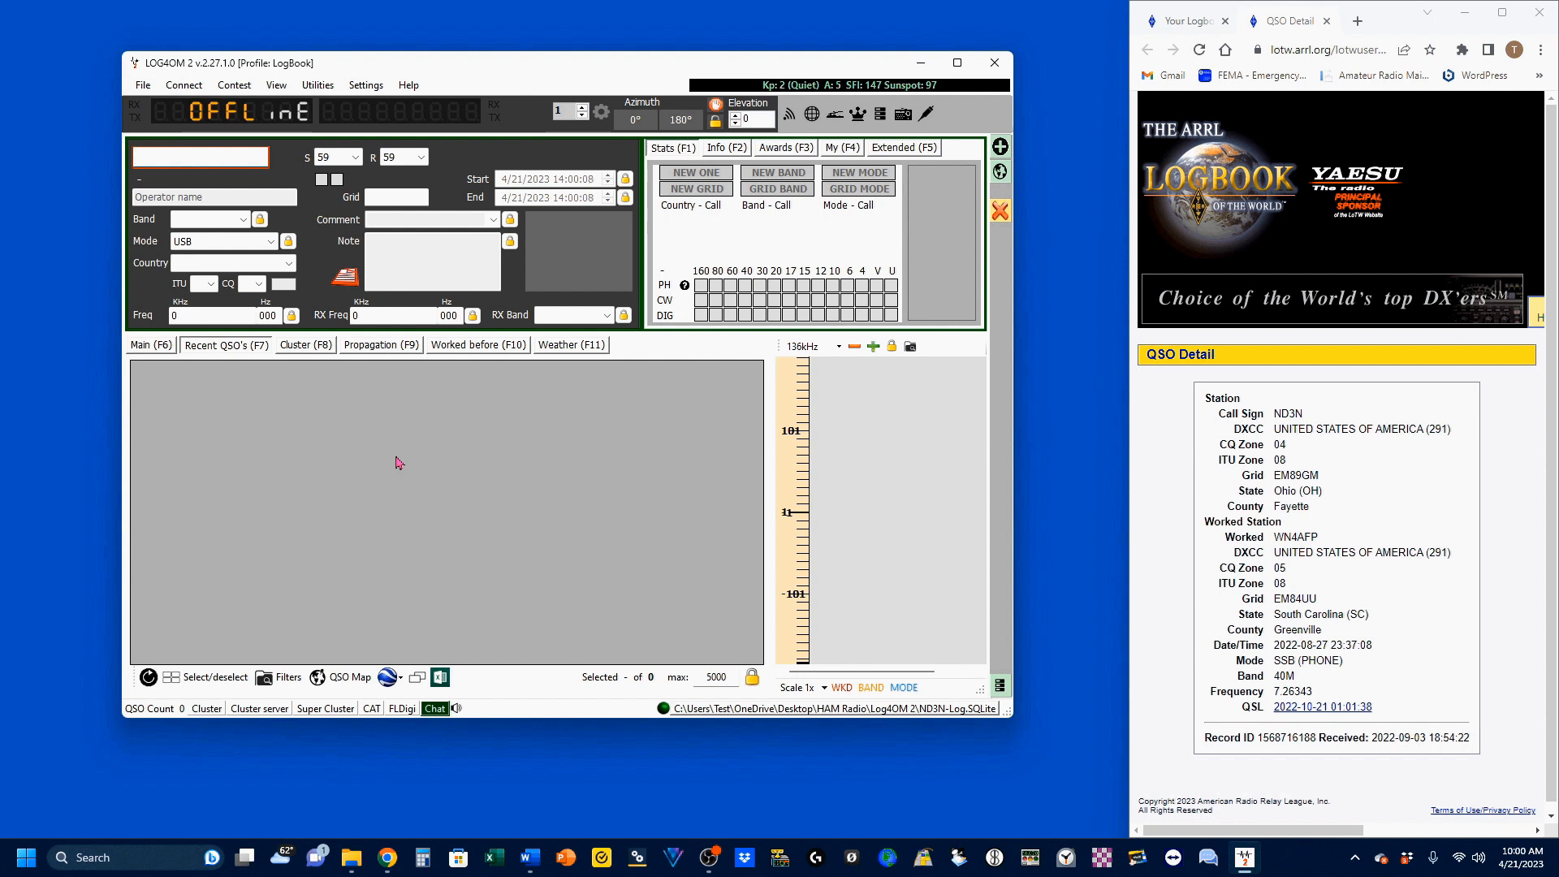
{"action": "type", "text": "WN"}
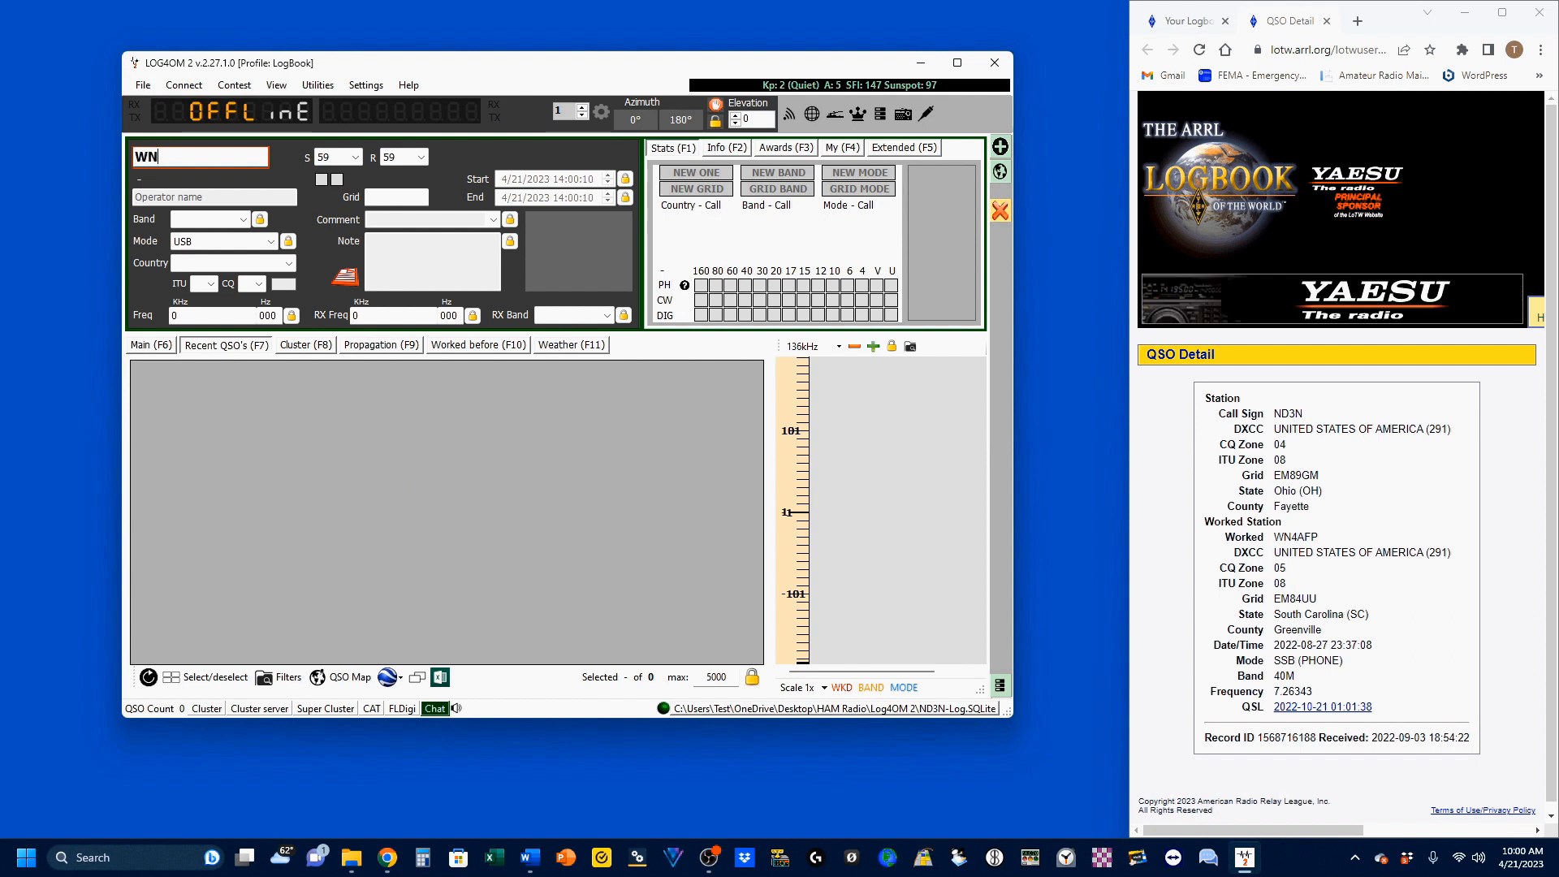
{"action": "type", "text": "4AF"}
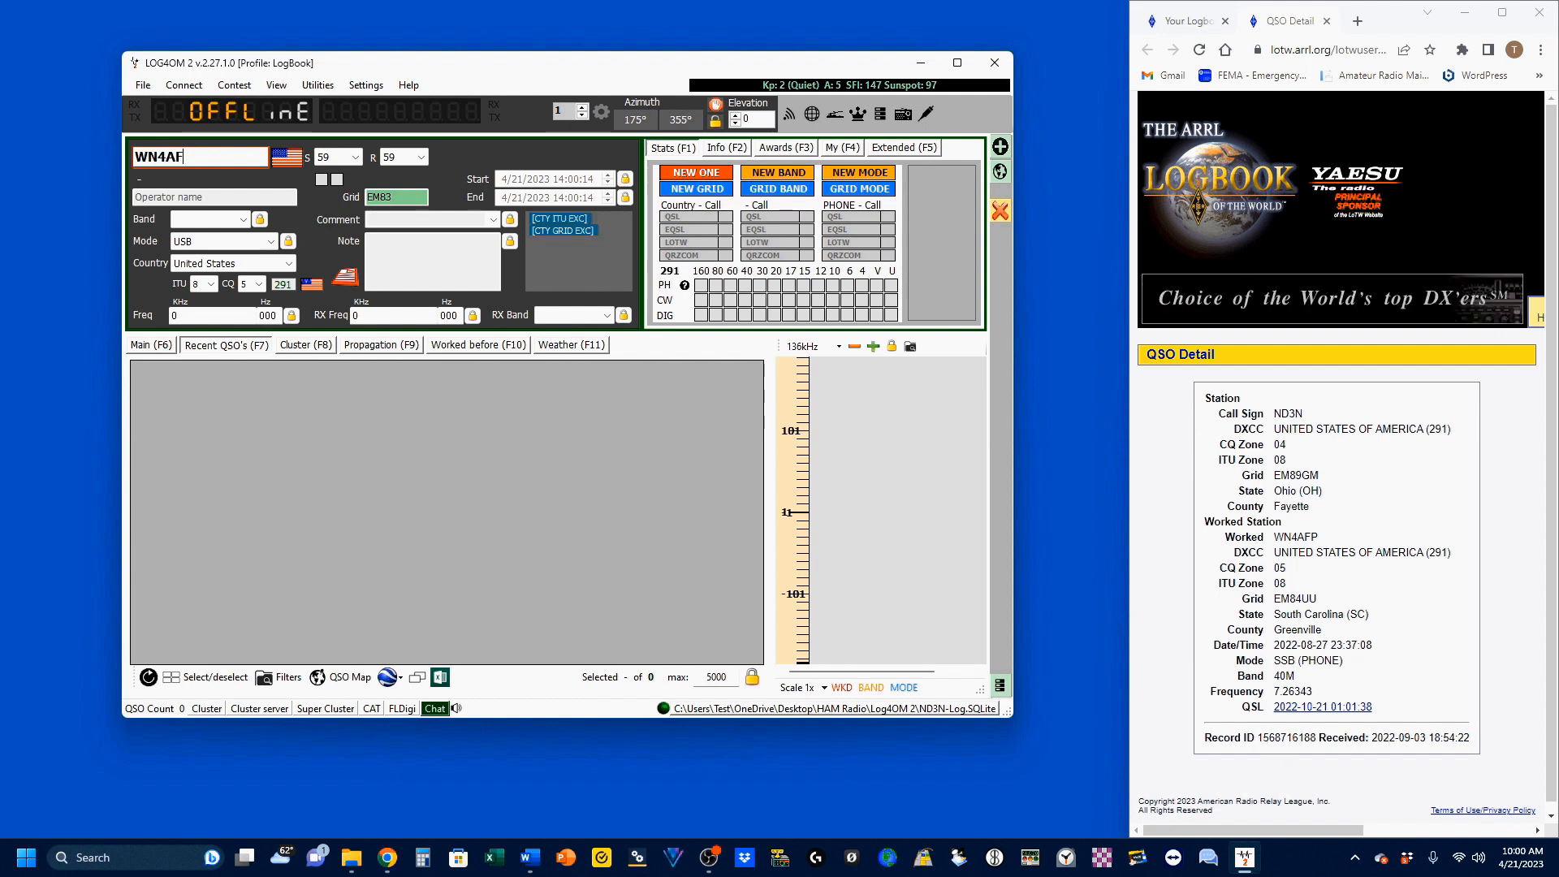
{"action": "type", "text": "P"}
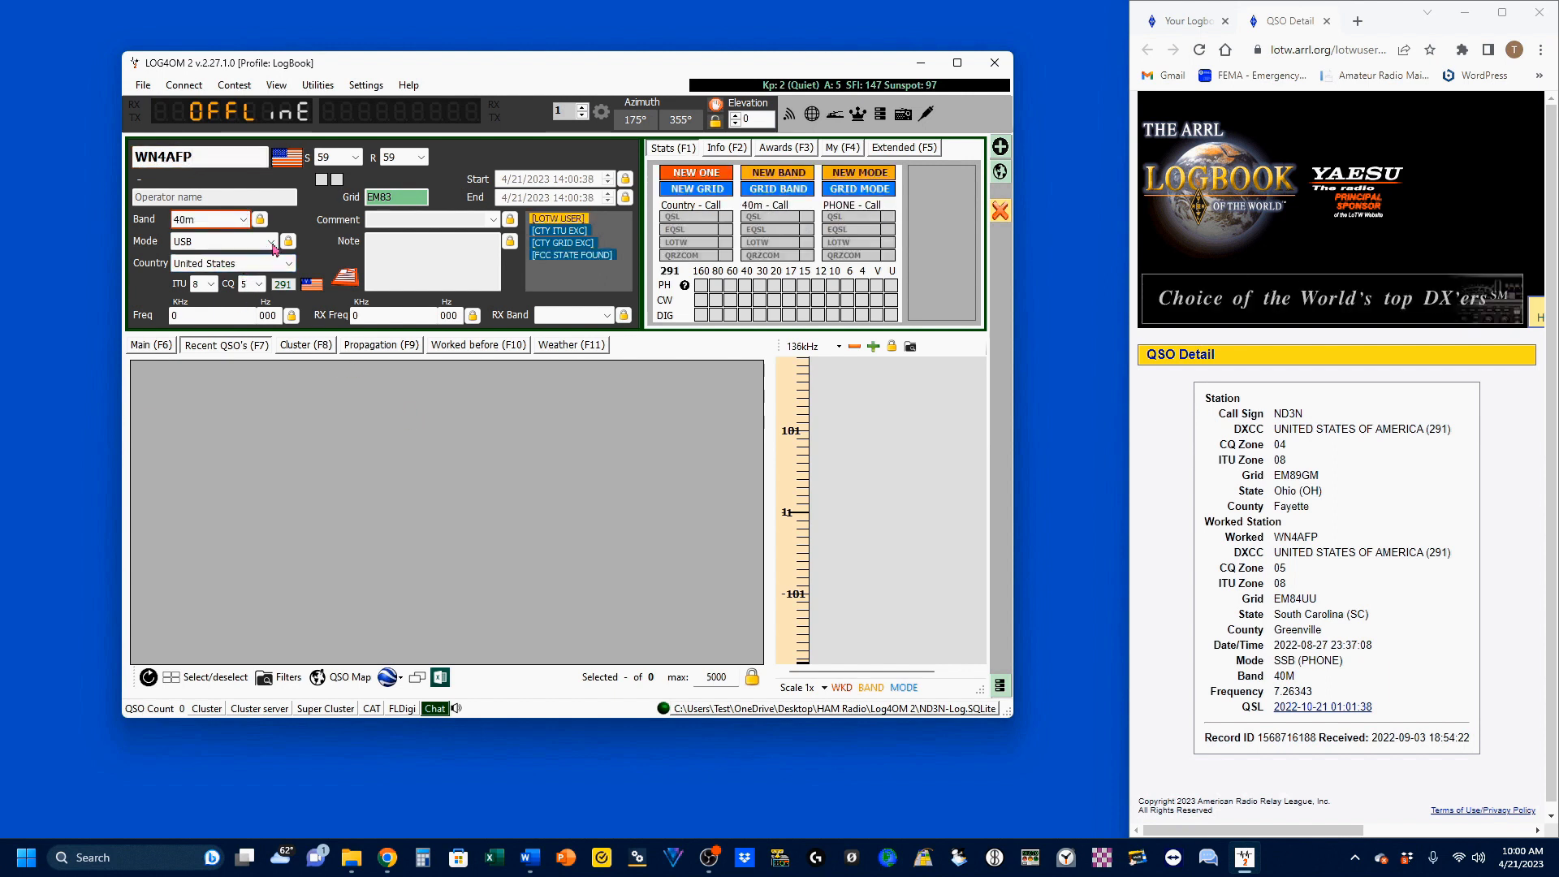
{"action": "left_click", "coordinate": [270, 241]}
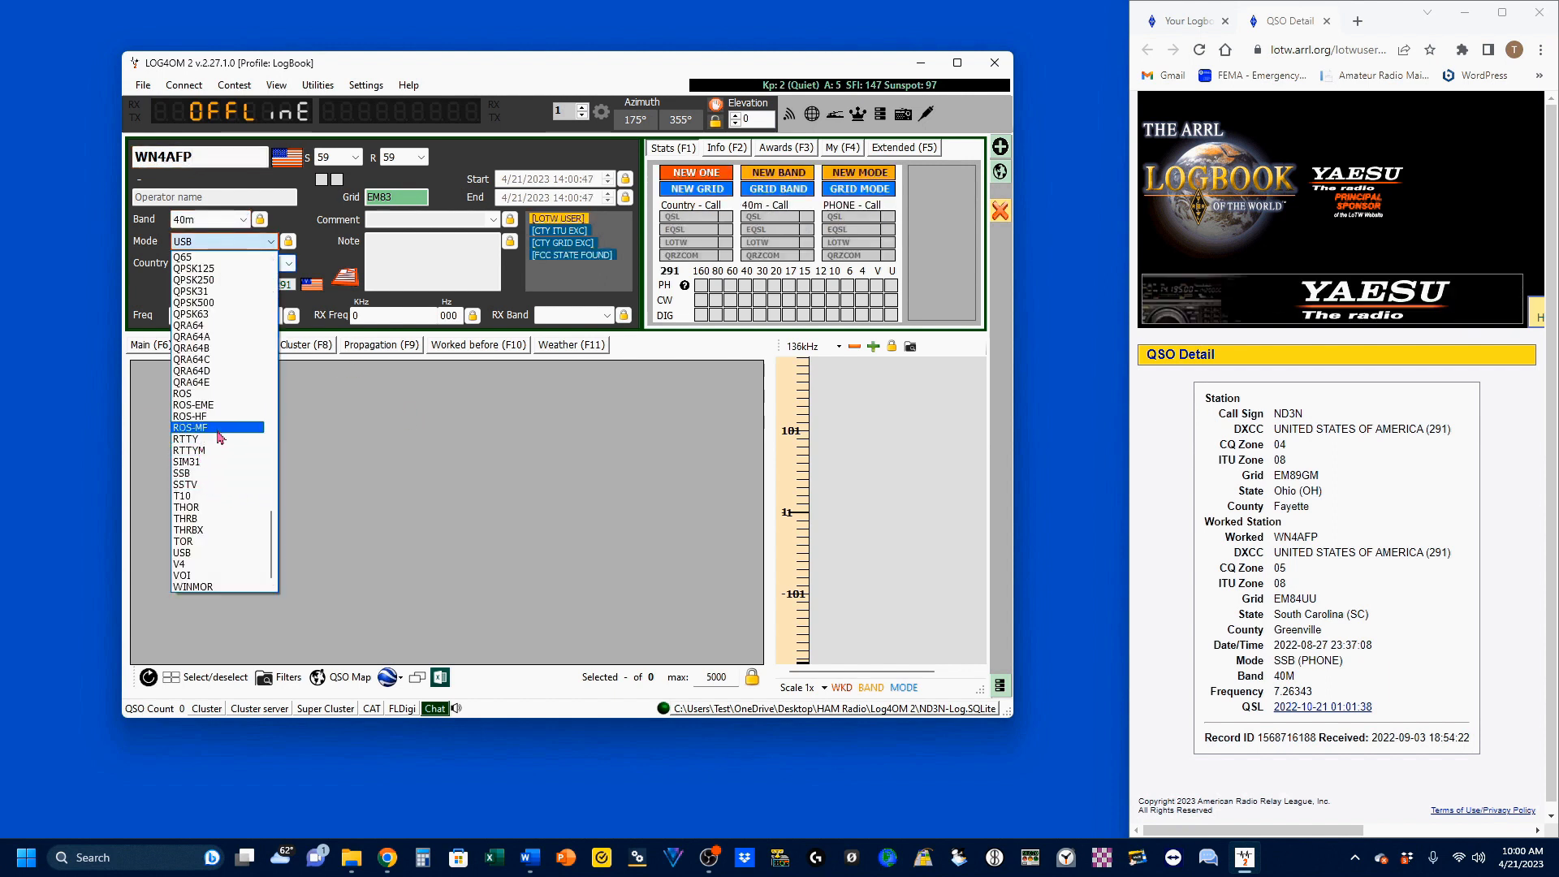
{"action": "scroll", "coordinate": [212, 427], "scroll_direction": "up", "scroll_amount": 7}
{"action": "key", "text": "l"}
{"action": "key", "text": "Return"}
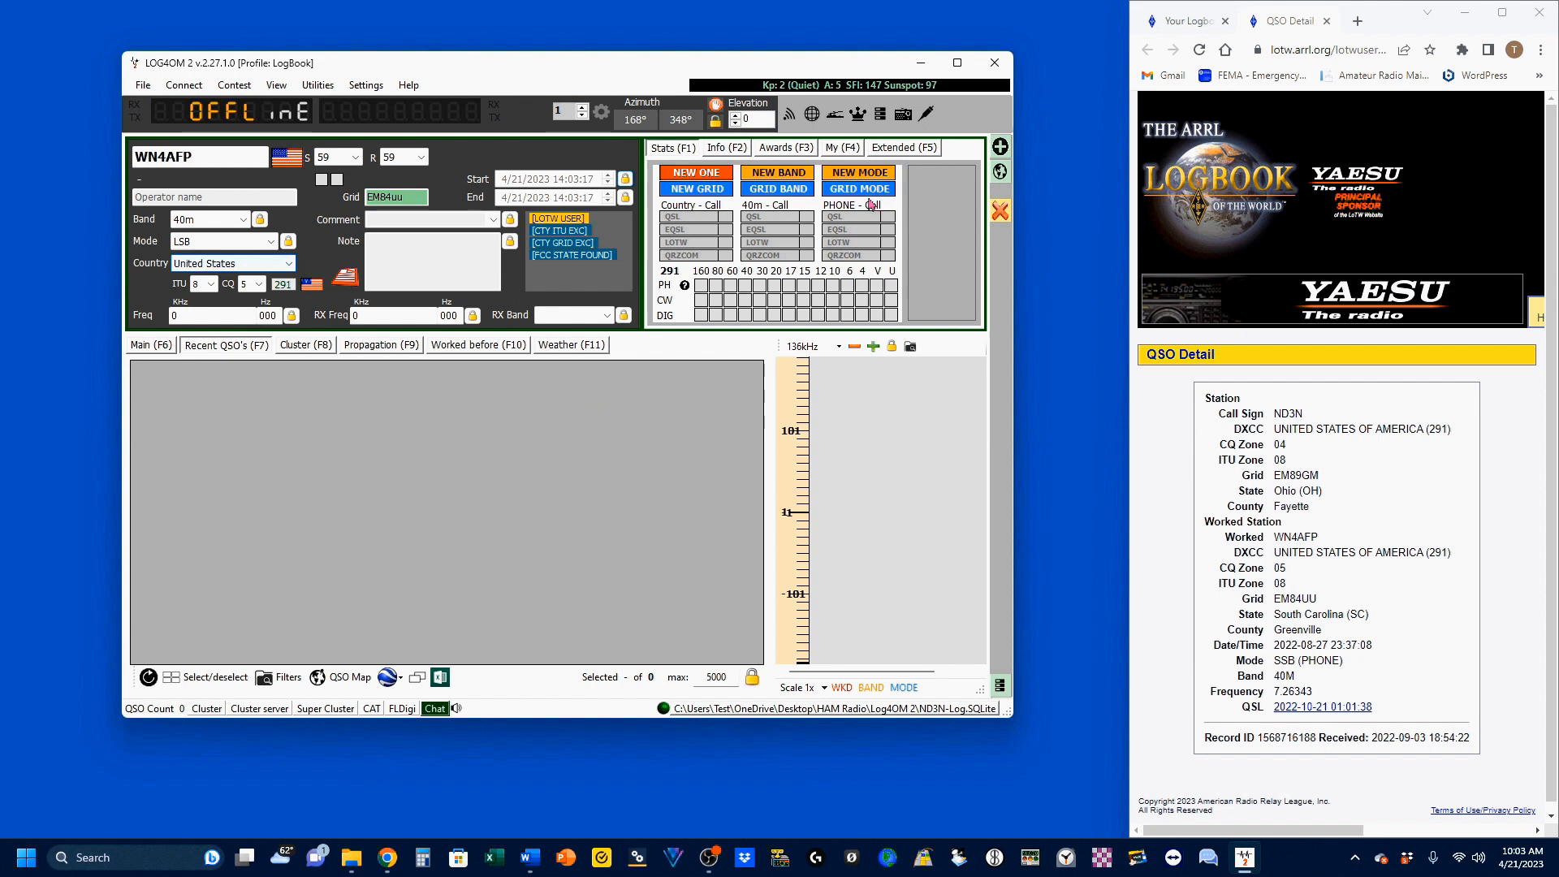
{"action": "left_click", "coordinate": [1000, 148]}
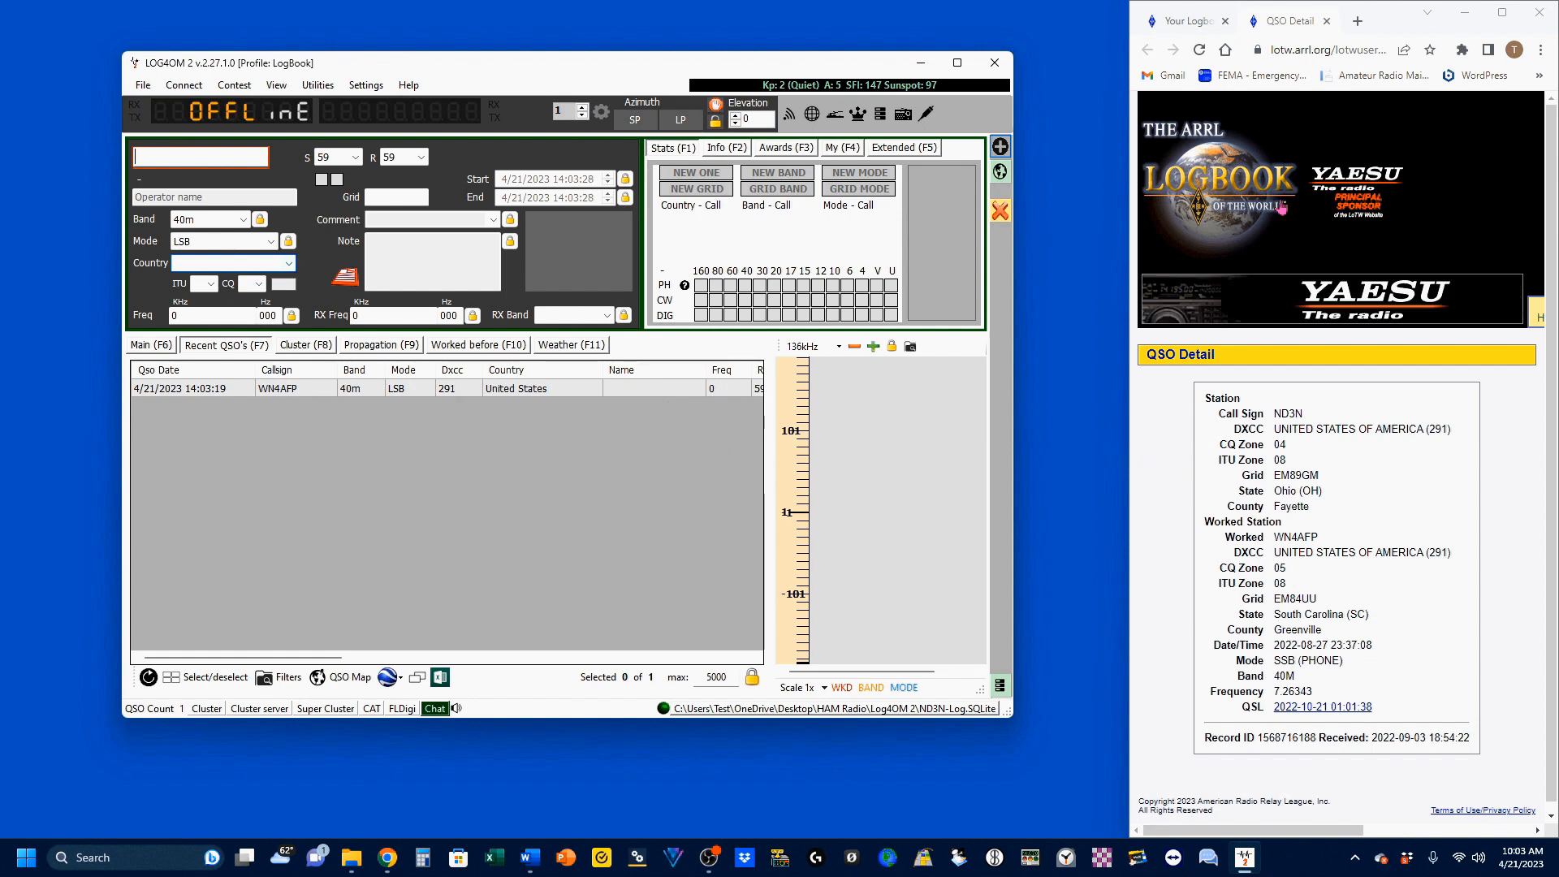
{"action": "left_click", "coordinate": [1207, 26]}
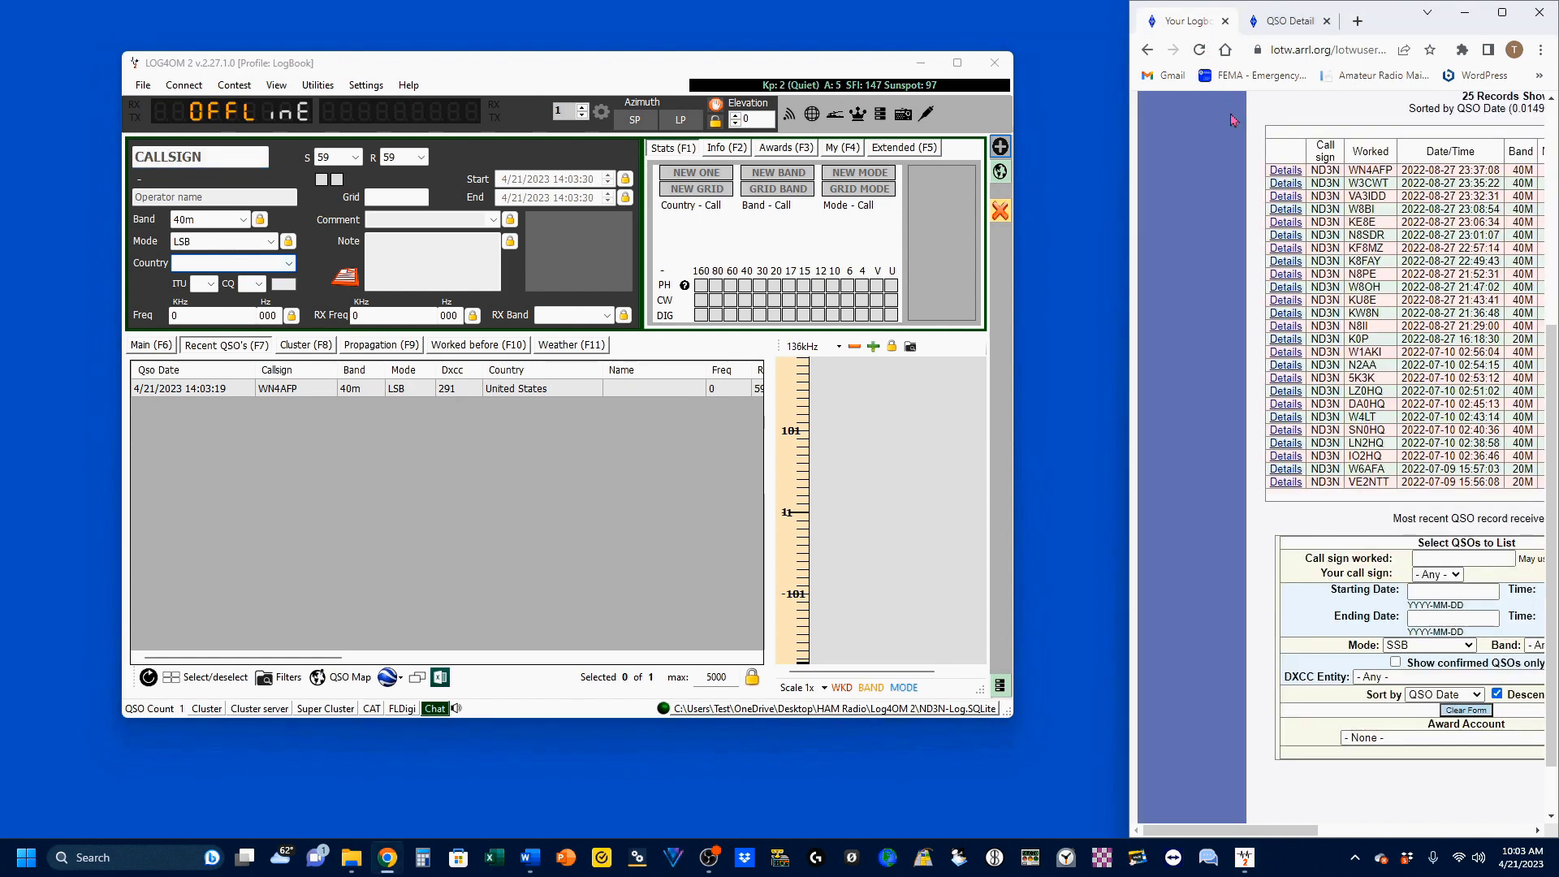
{"action": "left_click_drag", "start_coordinate": [1129, 299], "coordinate": [1018, 302]}
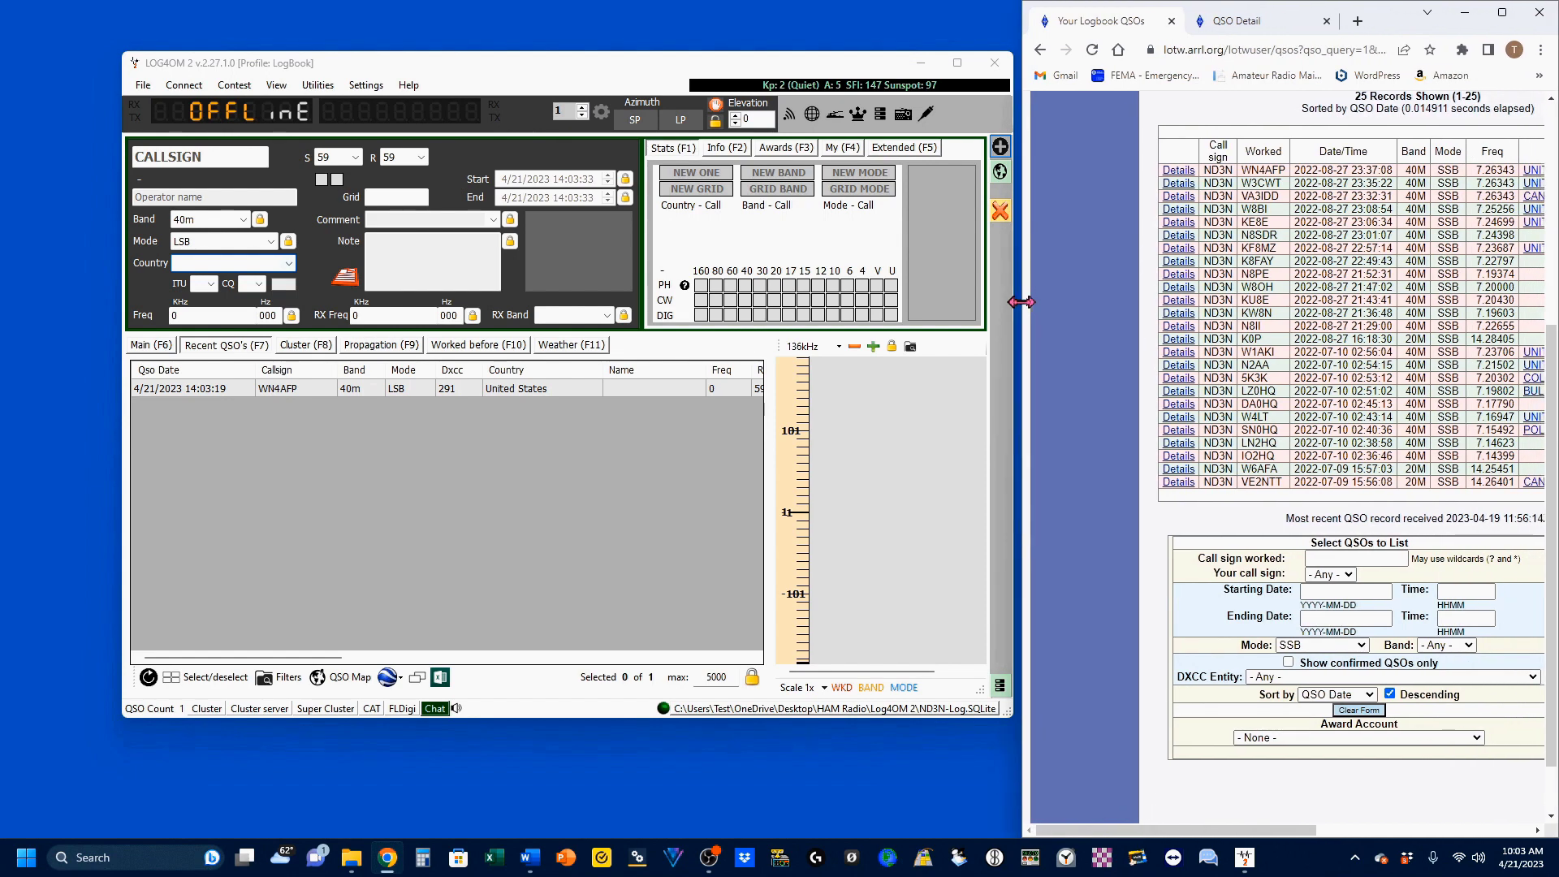
{"action": "left_click", "coordinate": [1354, 646]}
{"action": "left_click", "coordinate": [1314, 378]}
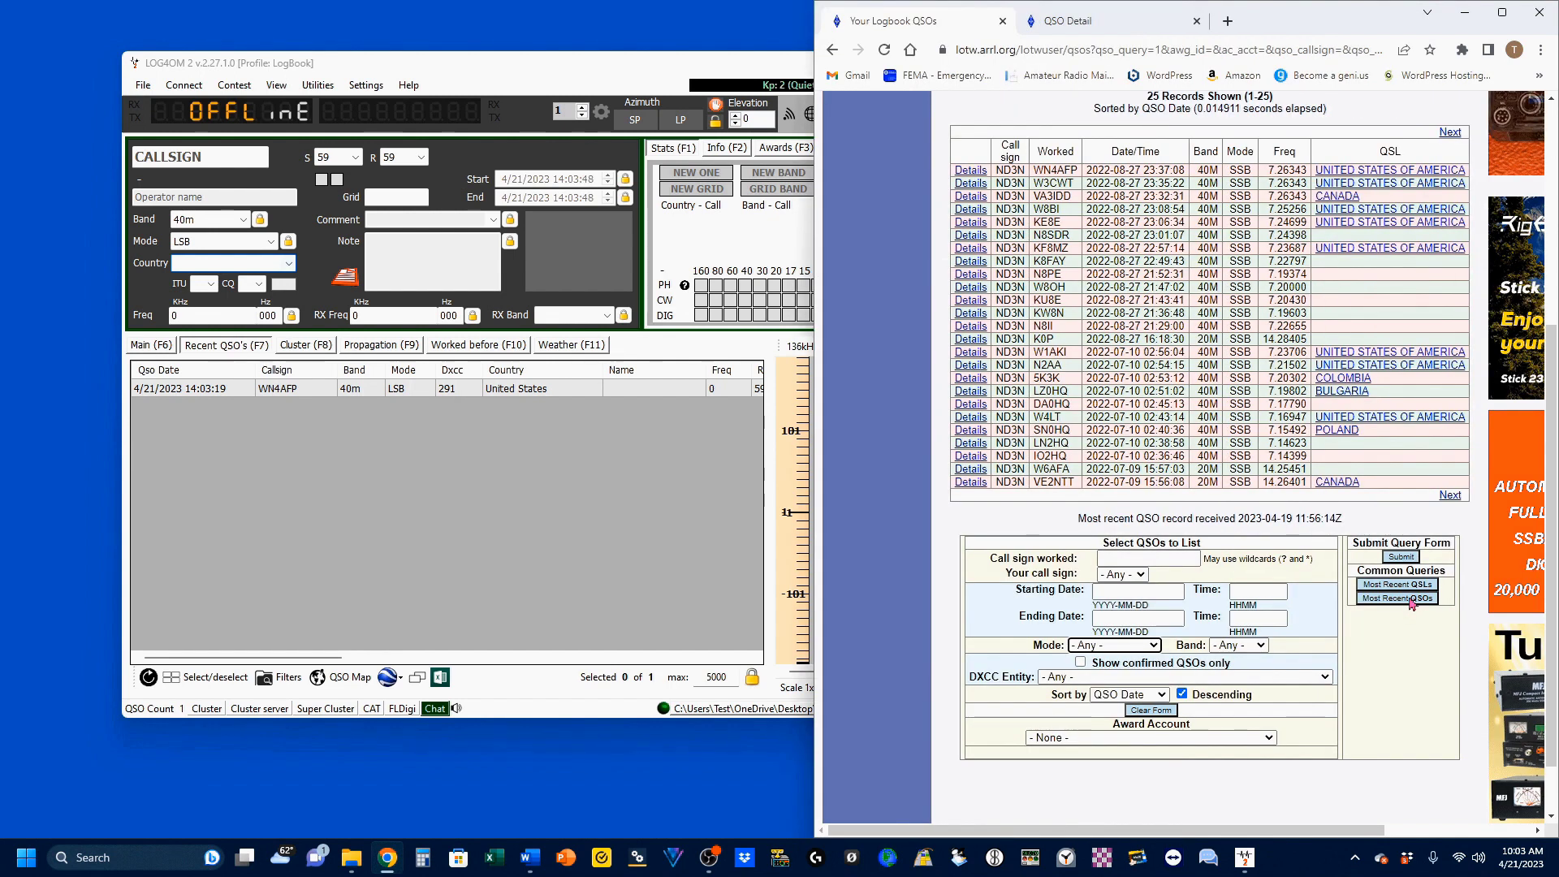
{"action": "left_click", "coordinate": [1411, 598]}
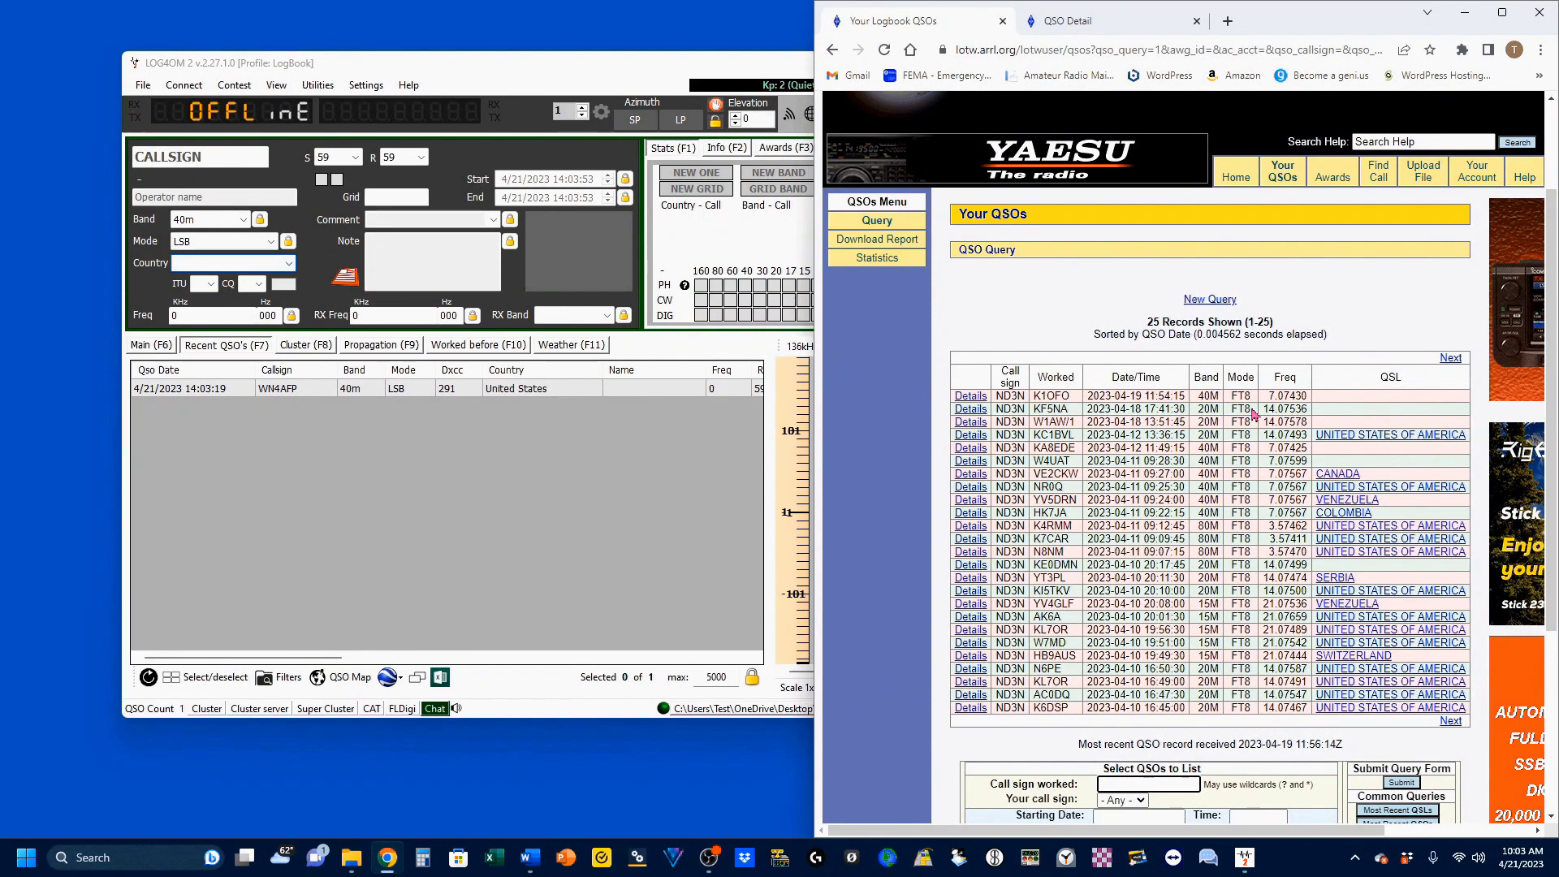
{"action": "left_click", "coordinate": [972, 398]}
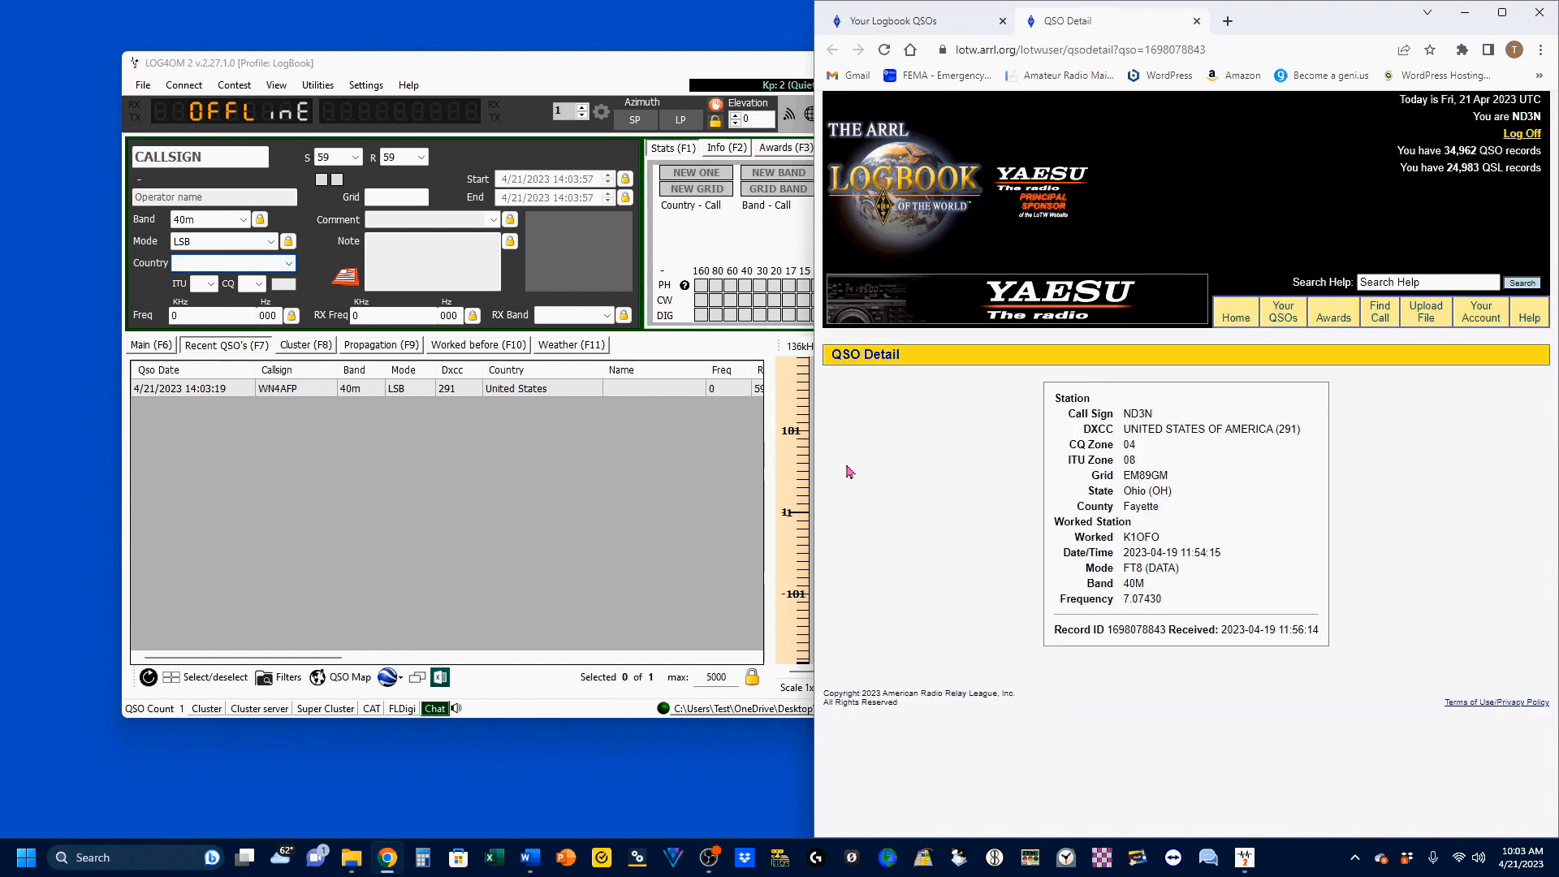
{"action": "left_click_drag", "start_coordinate": [814, 477], "coordinate": [1109, 487]}
{"action": "left_click", "coordinate": [189, 176]}
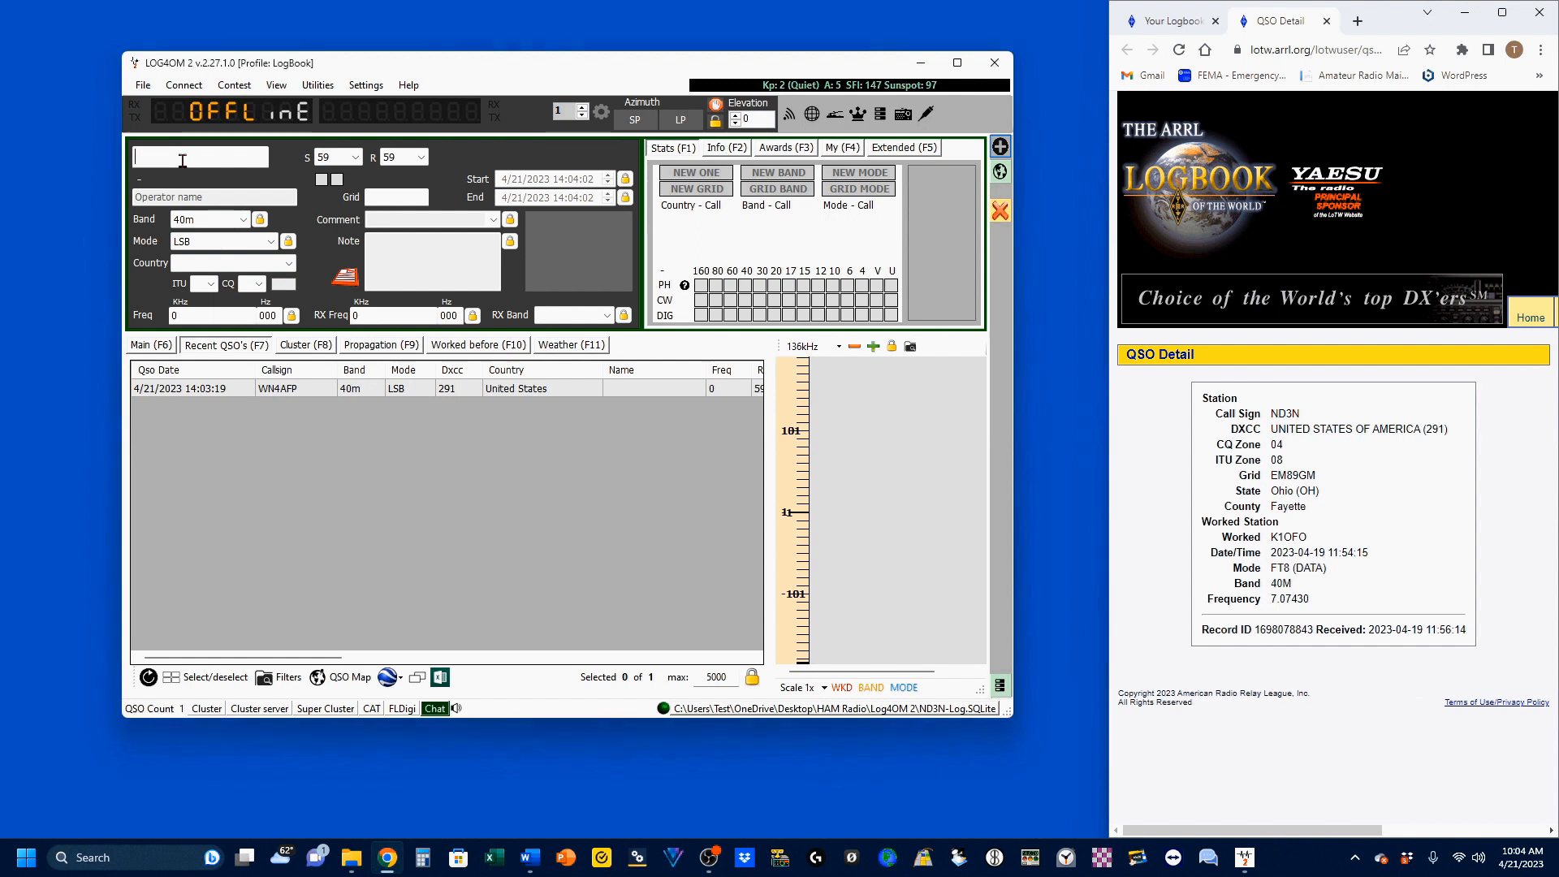
{"action": "type", "text": "K1OFO"}
{"action": "key", "text": "Tab"}
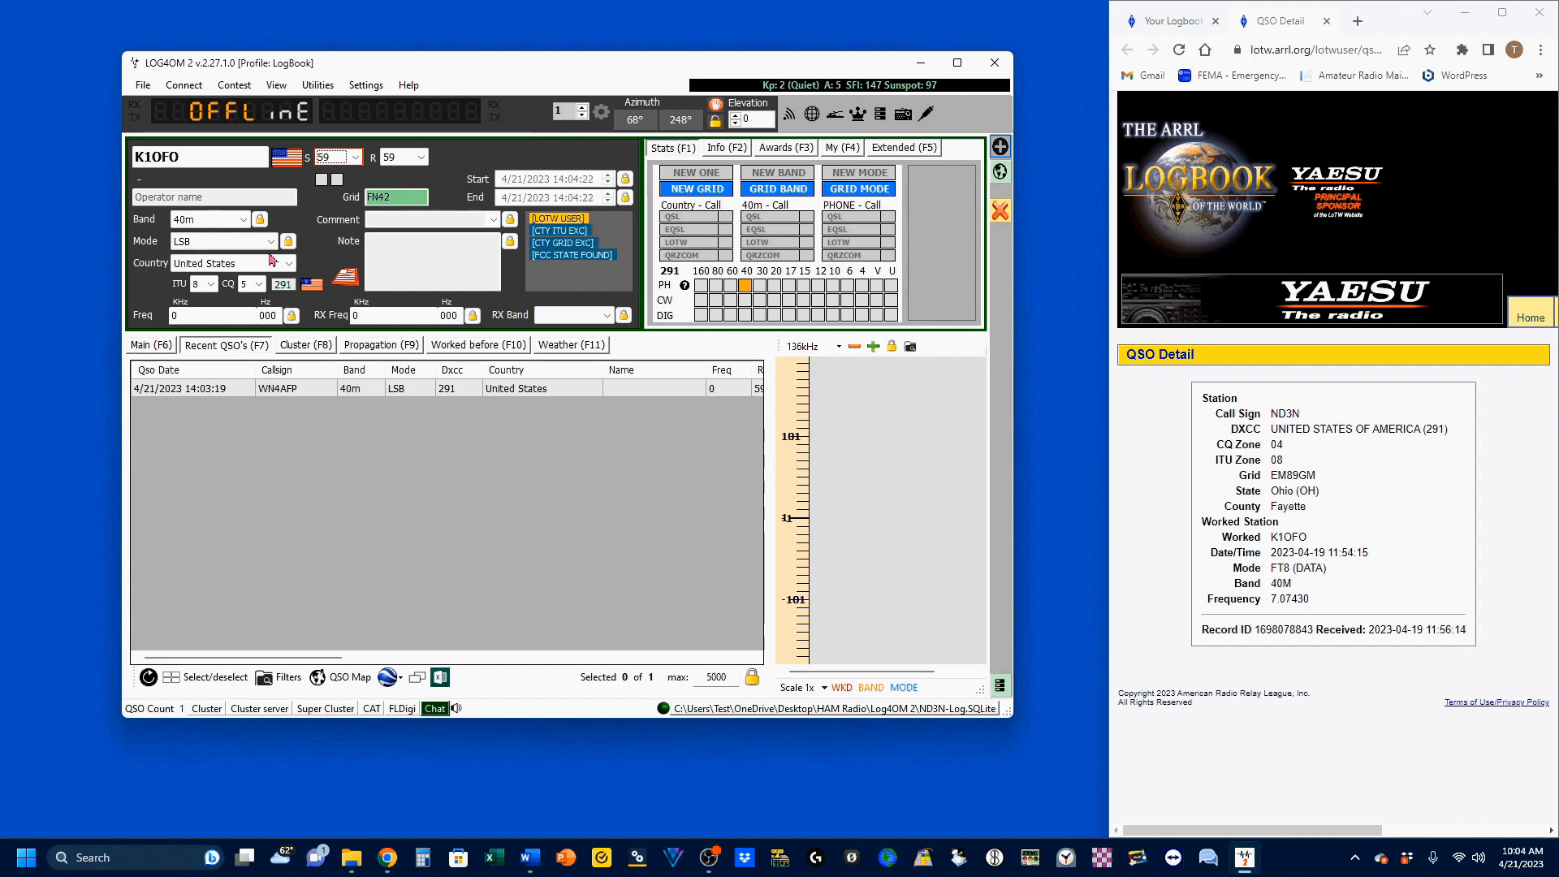
{"action": "left_click", "coordinate": [229, 241]}
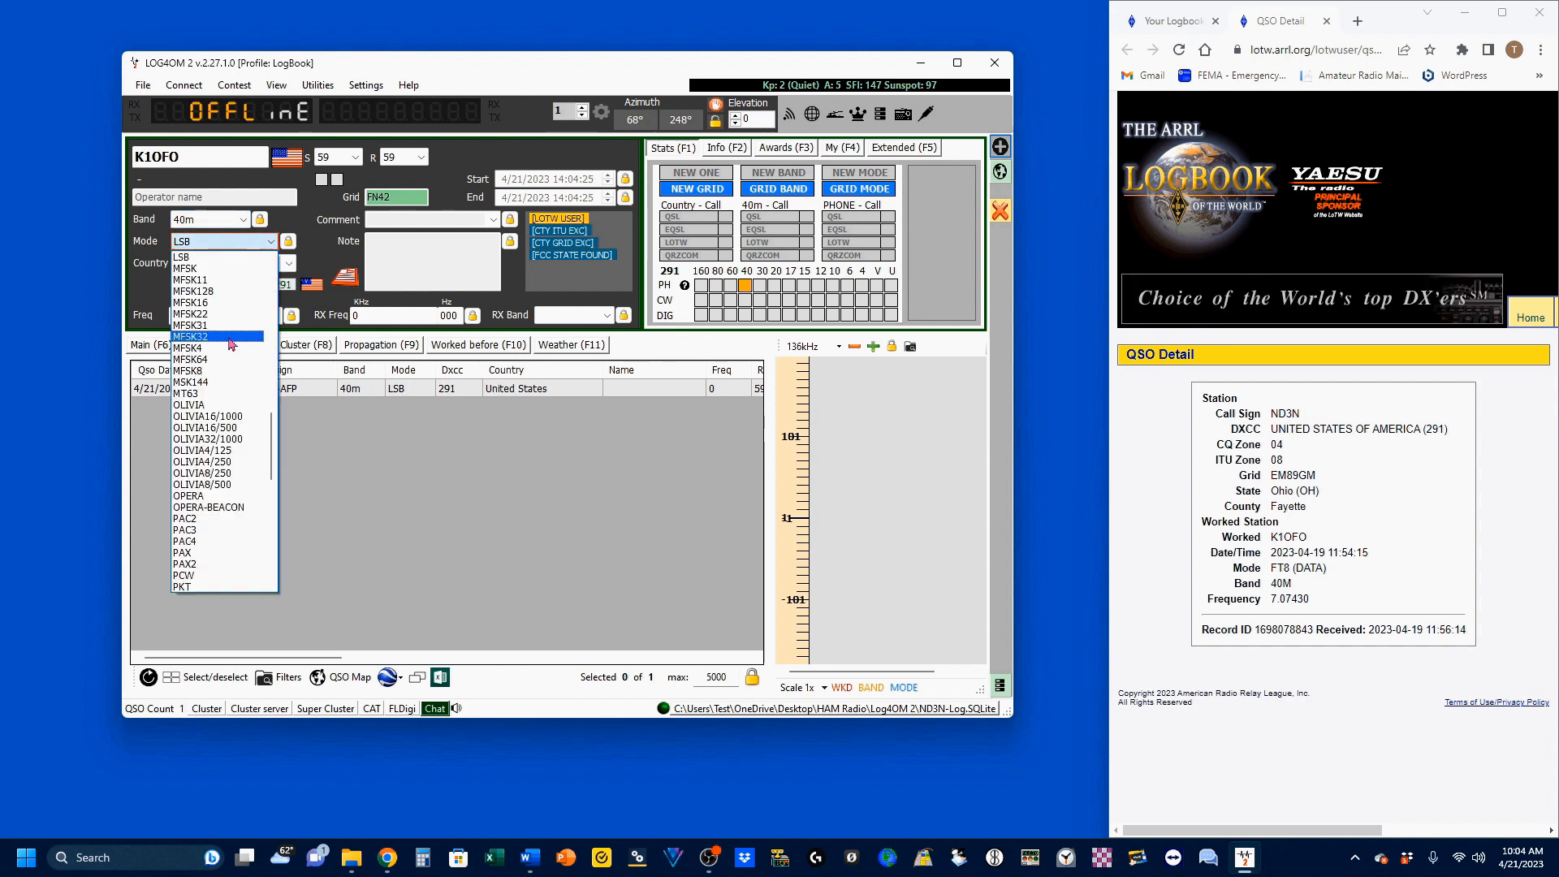
{"action": "type", "text": "FT8"}
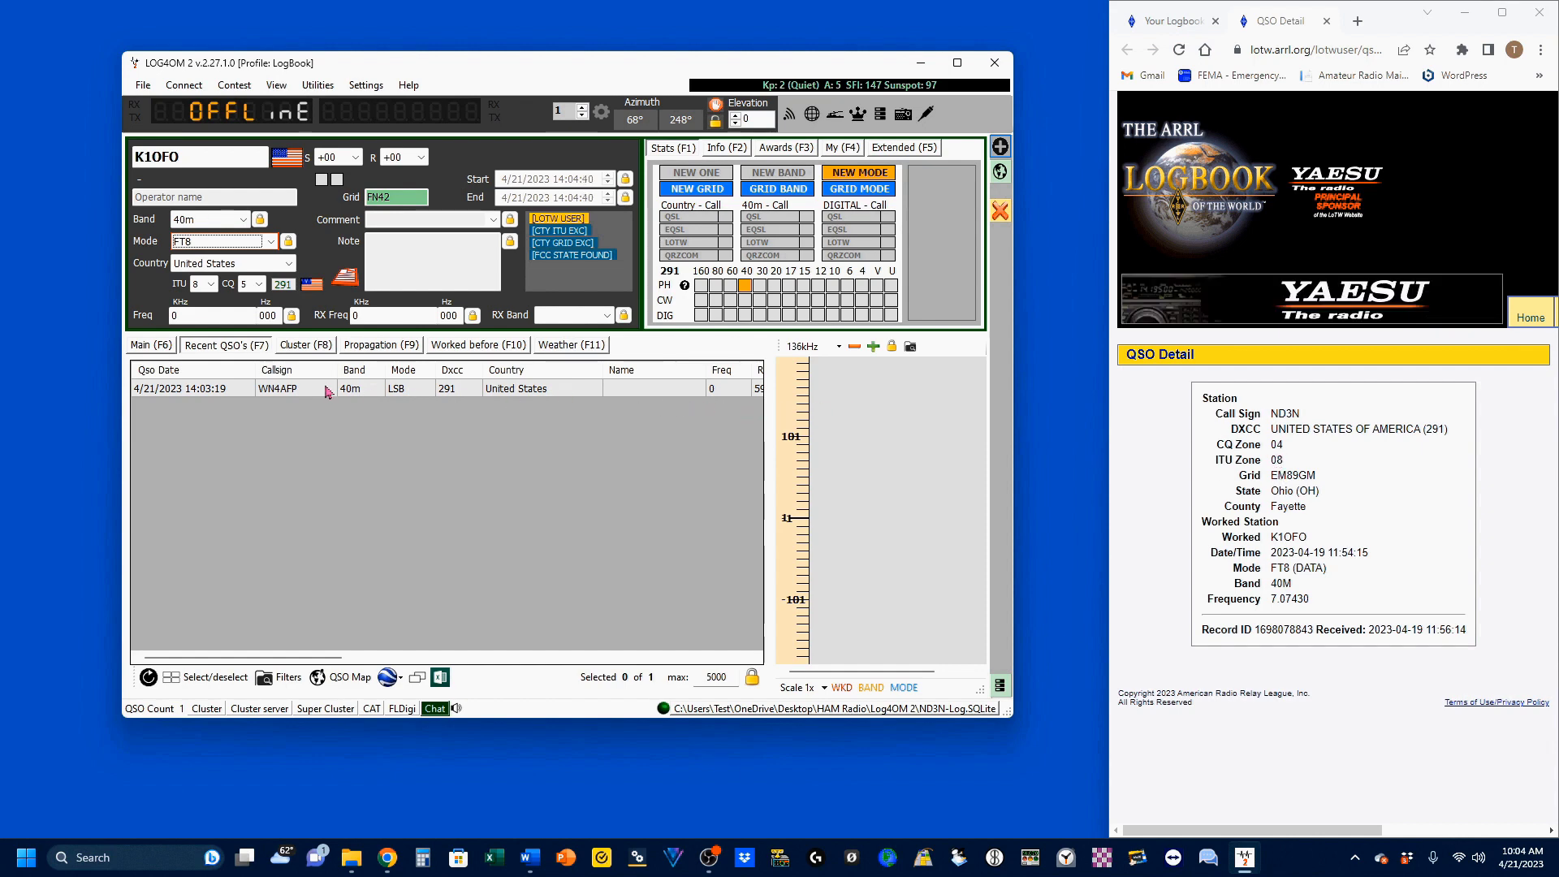
{"action": "type", "text": "4"}
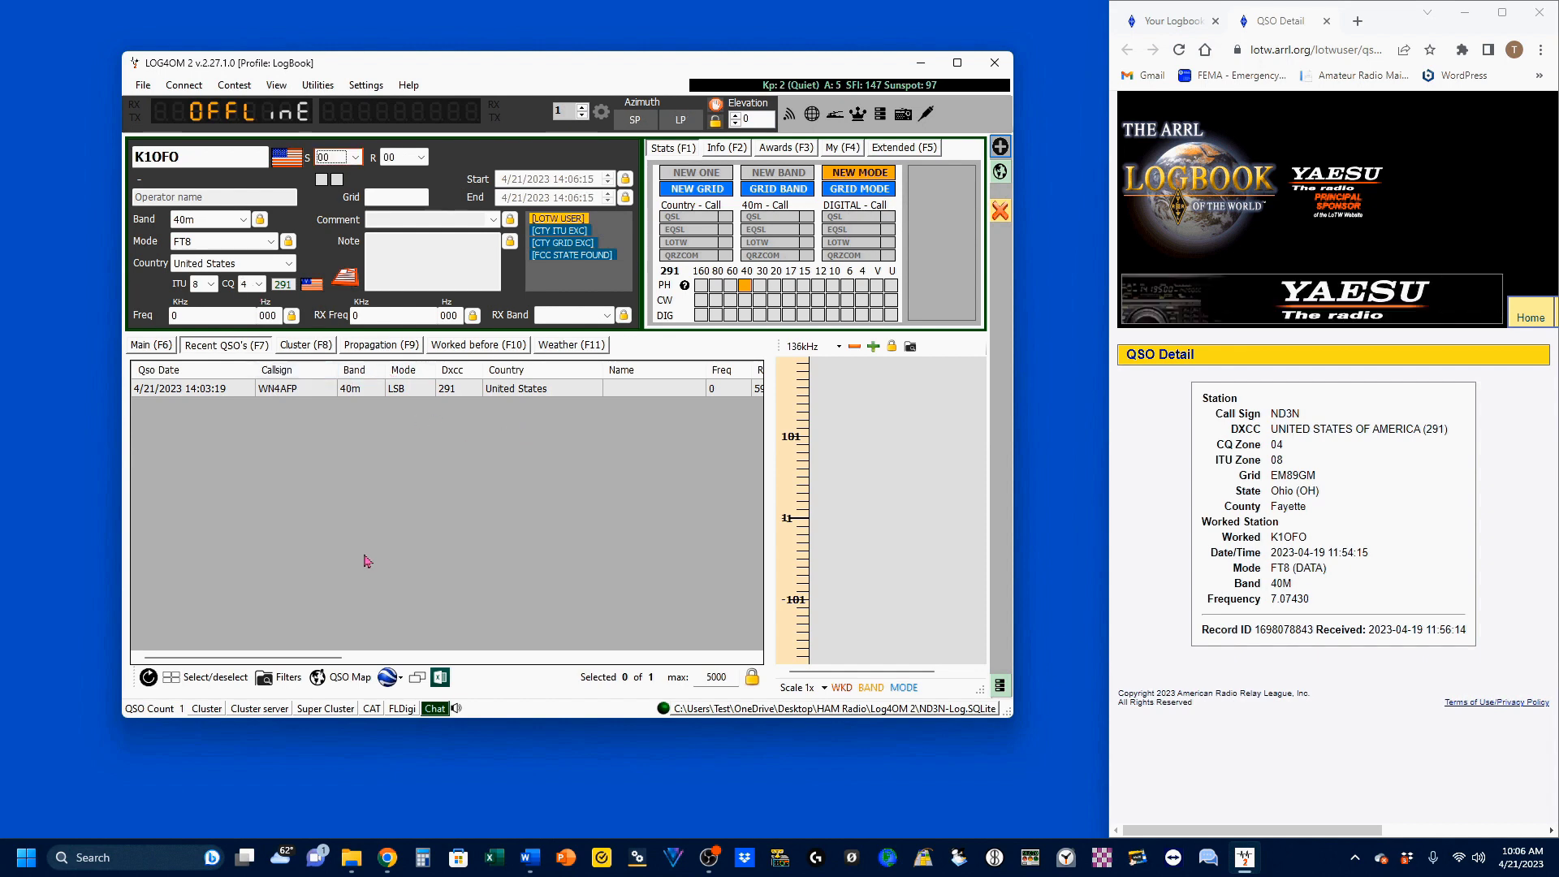
Step: View the QSO map of grid squares and close it
{"action": "left_click", "coordinate": [341, 679]}
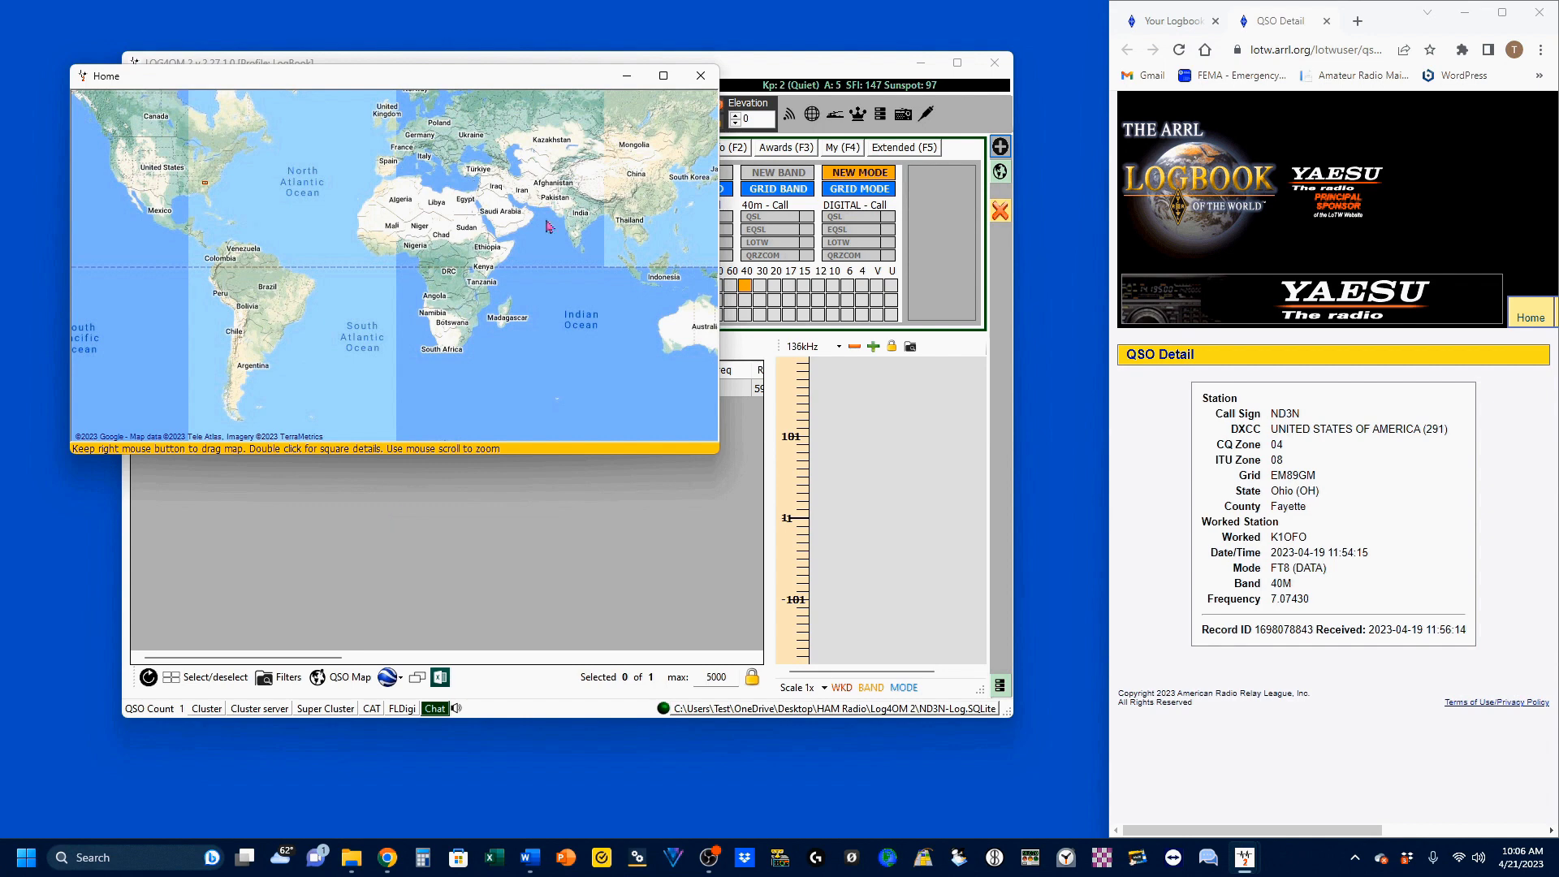
{"action": "left_click", "coordinate": [698, 76]}
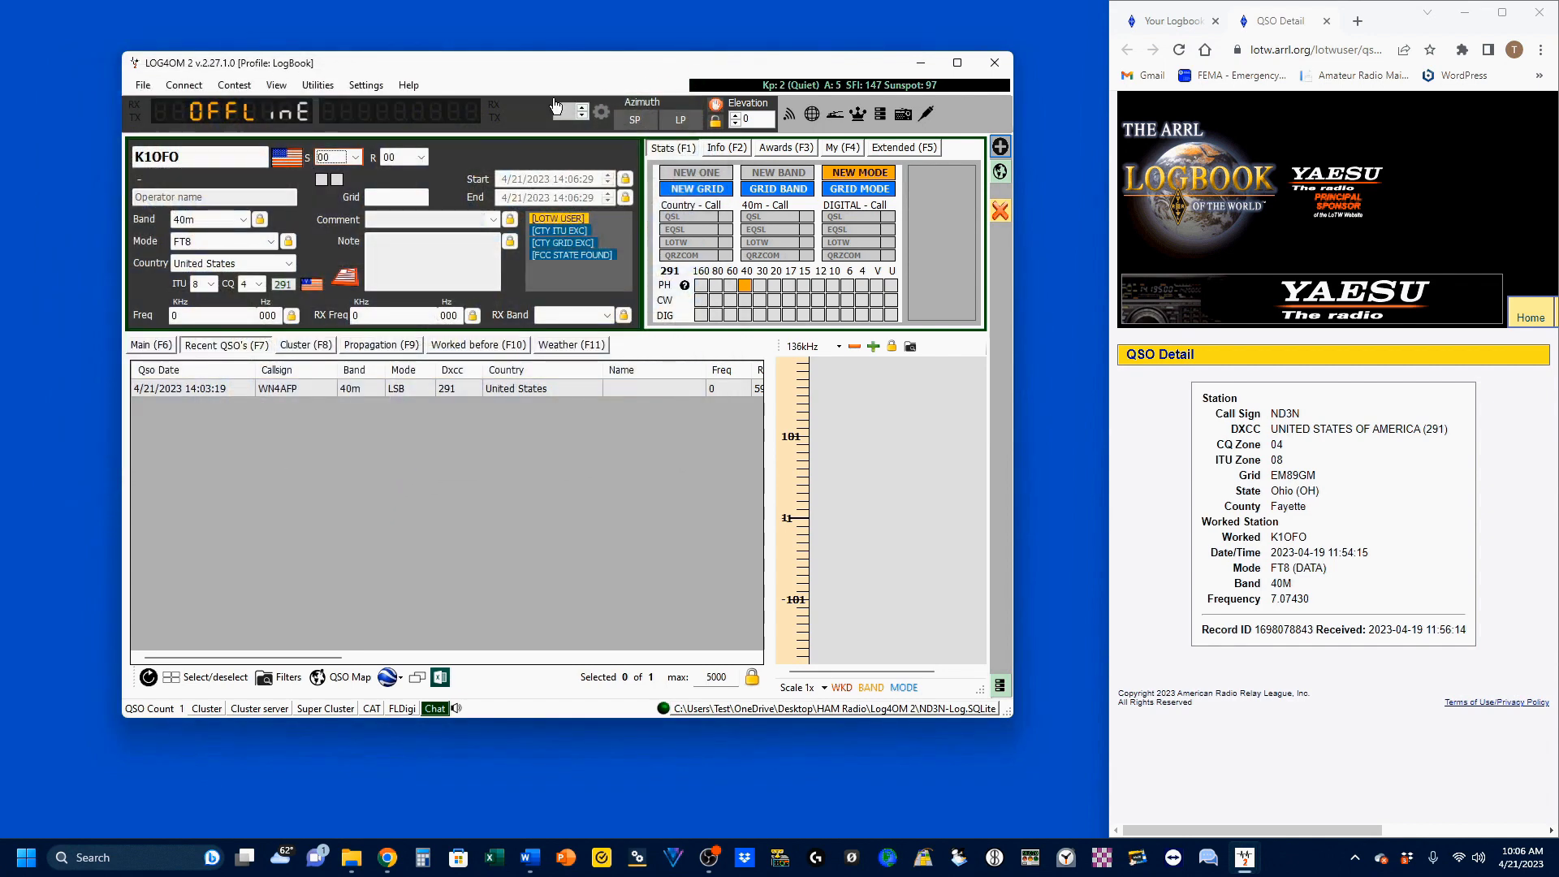
{"action": "left_click", "coordinate": [397, 200]}
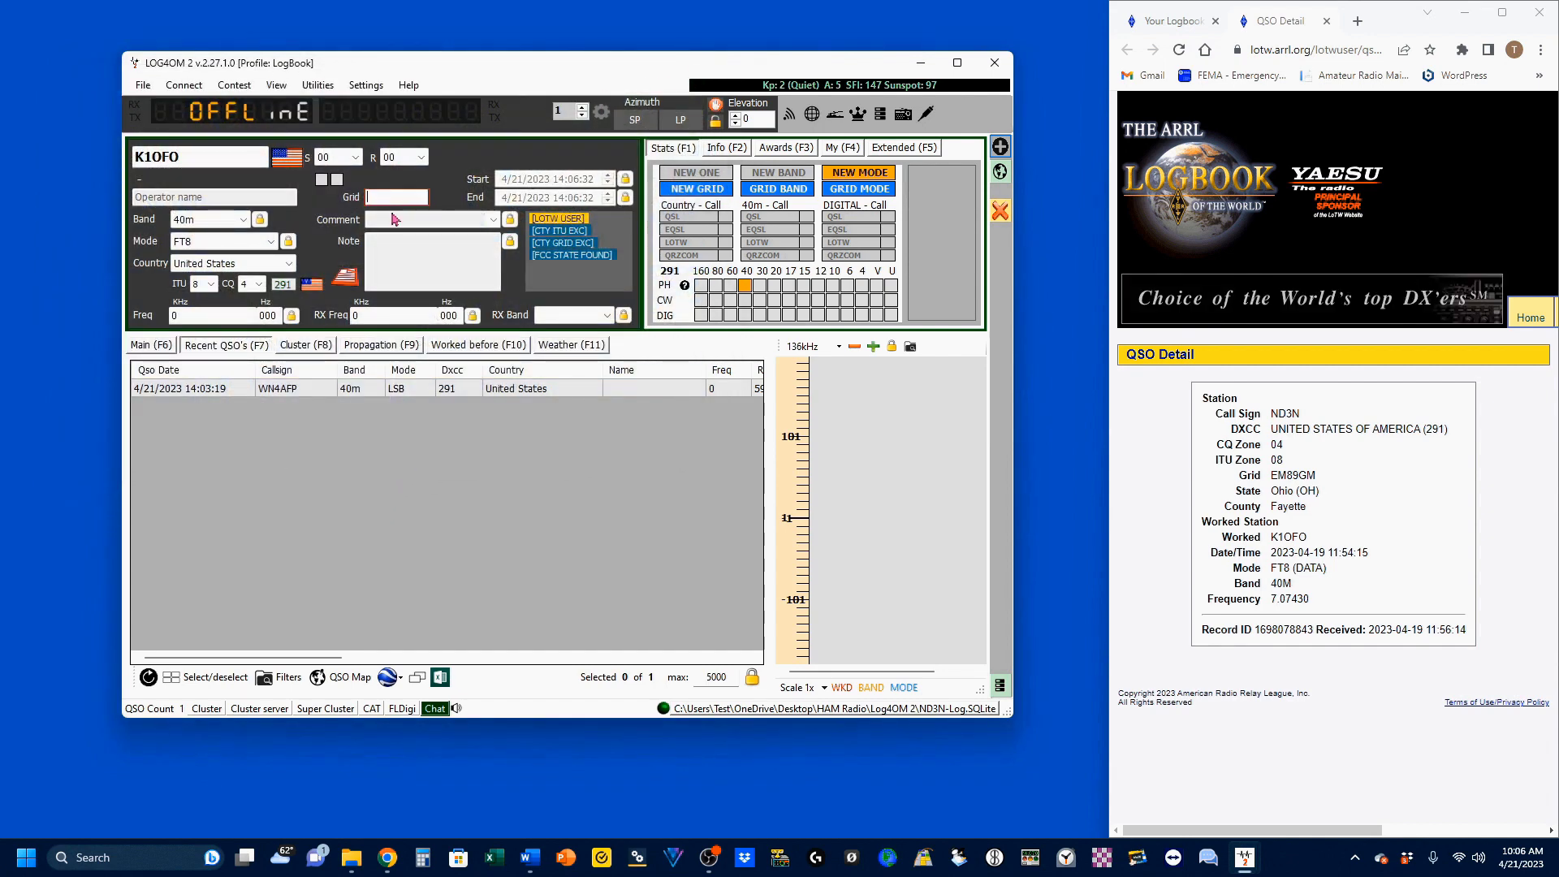
{"action": "type", "text": "EM84"}
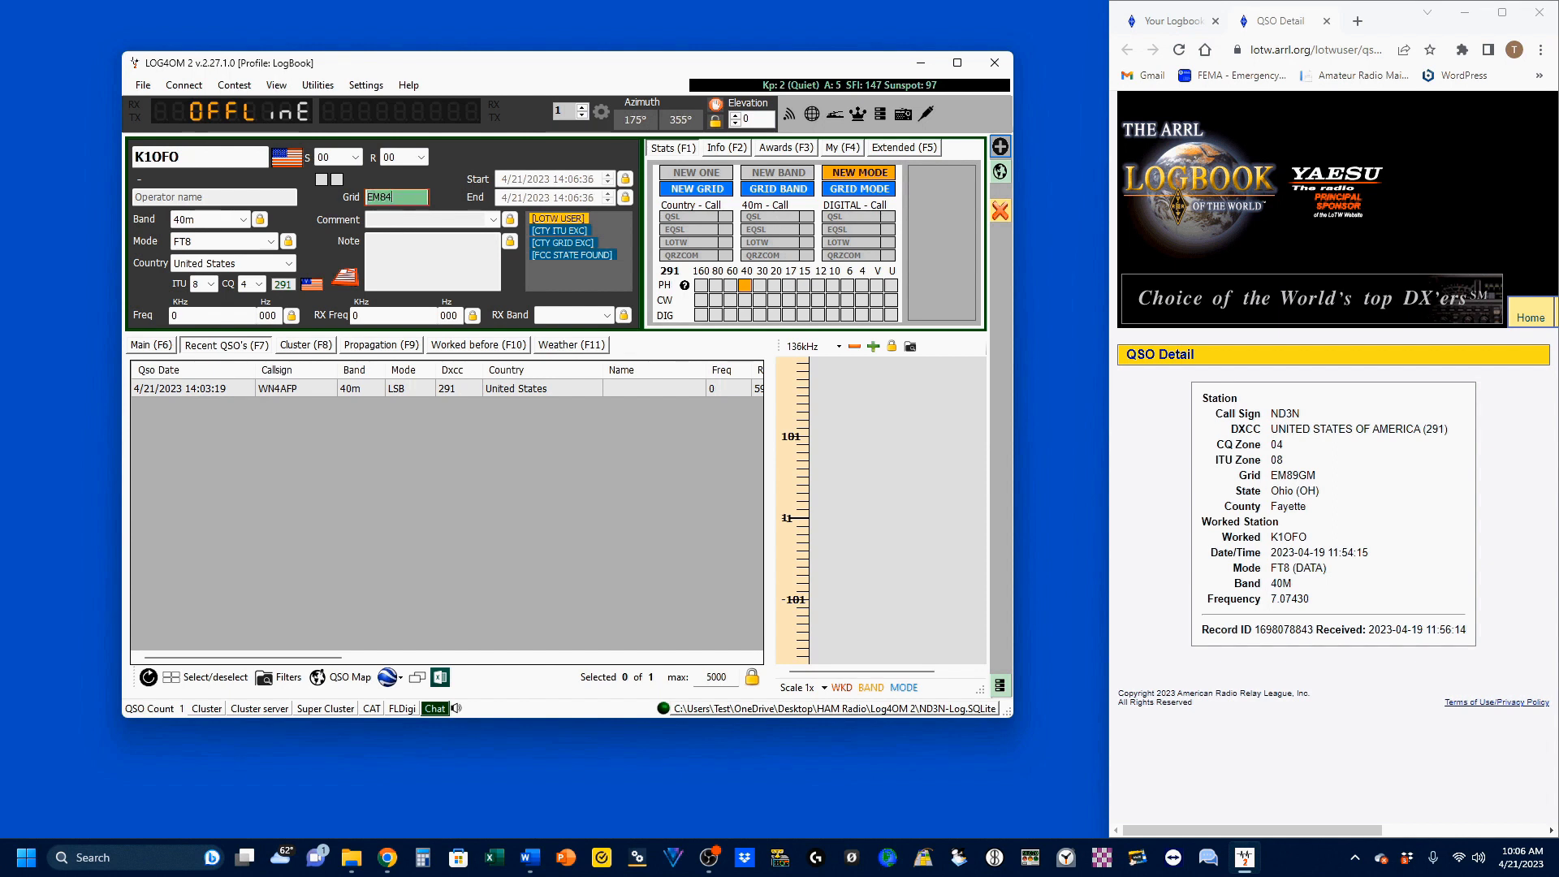
{"action": "left_click", "coordinate": [999, 147]}
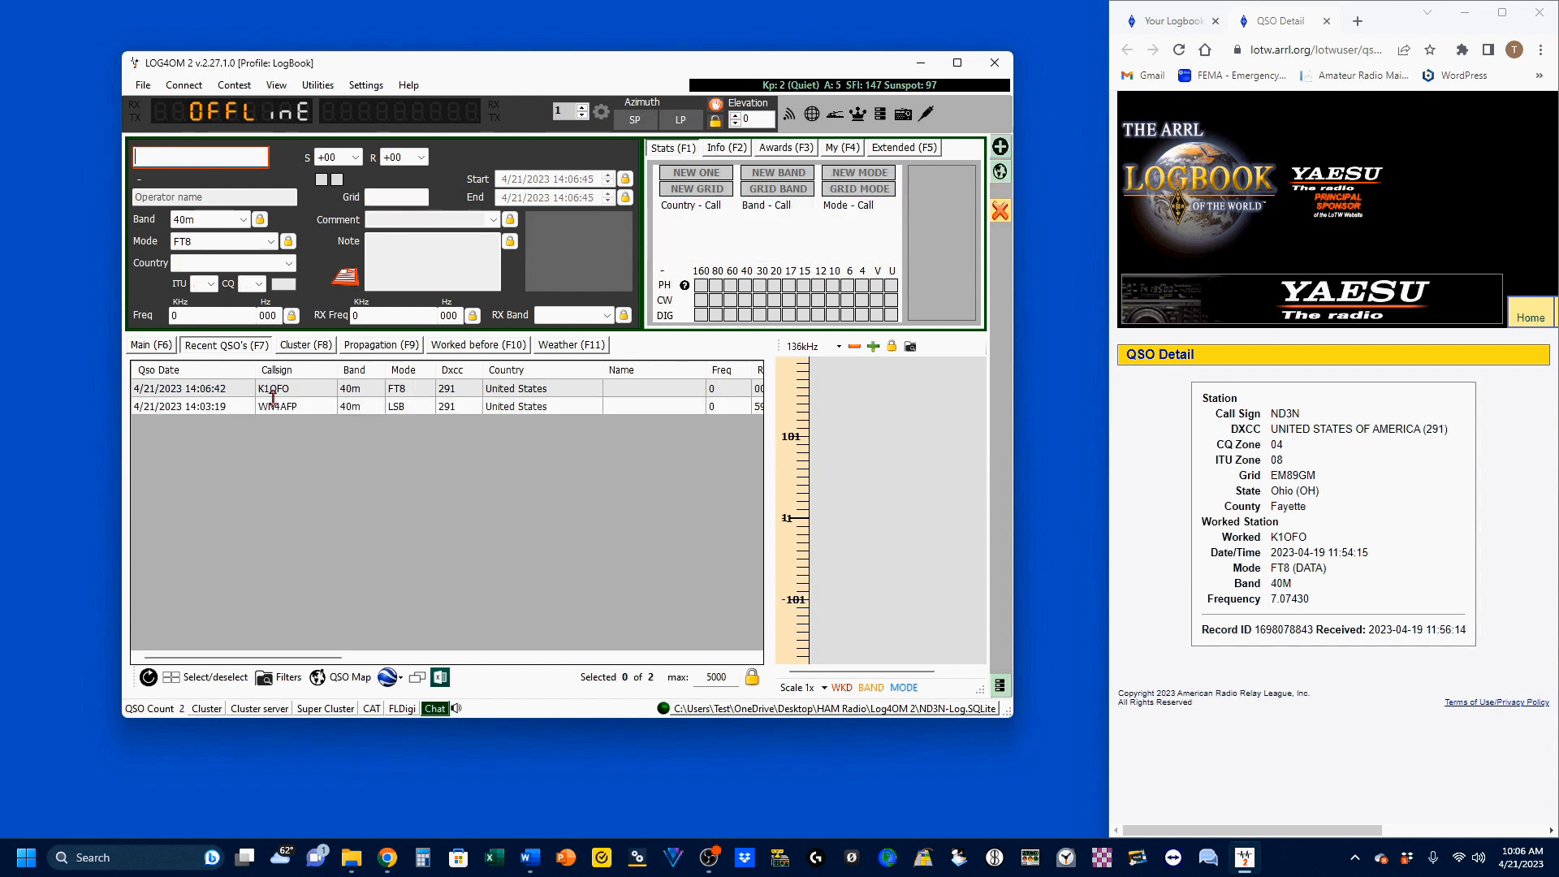